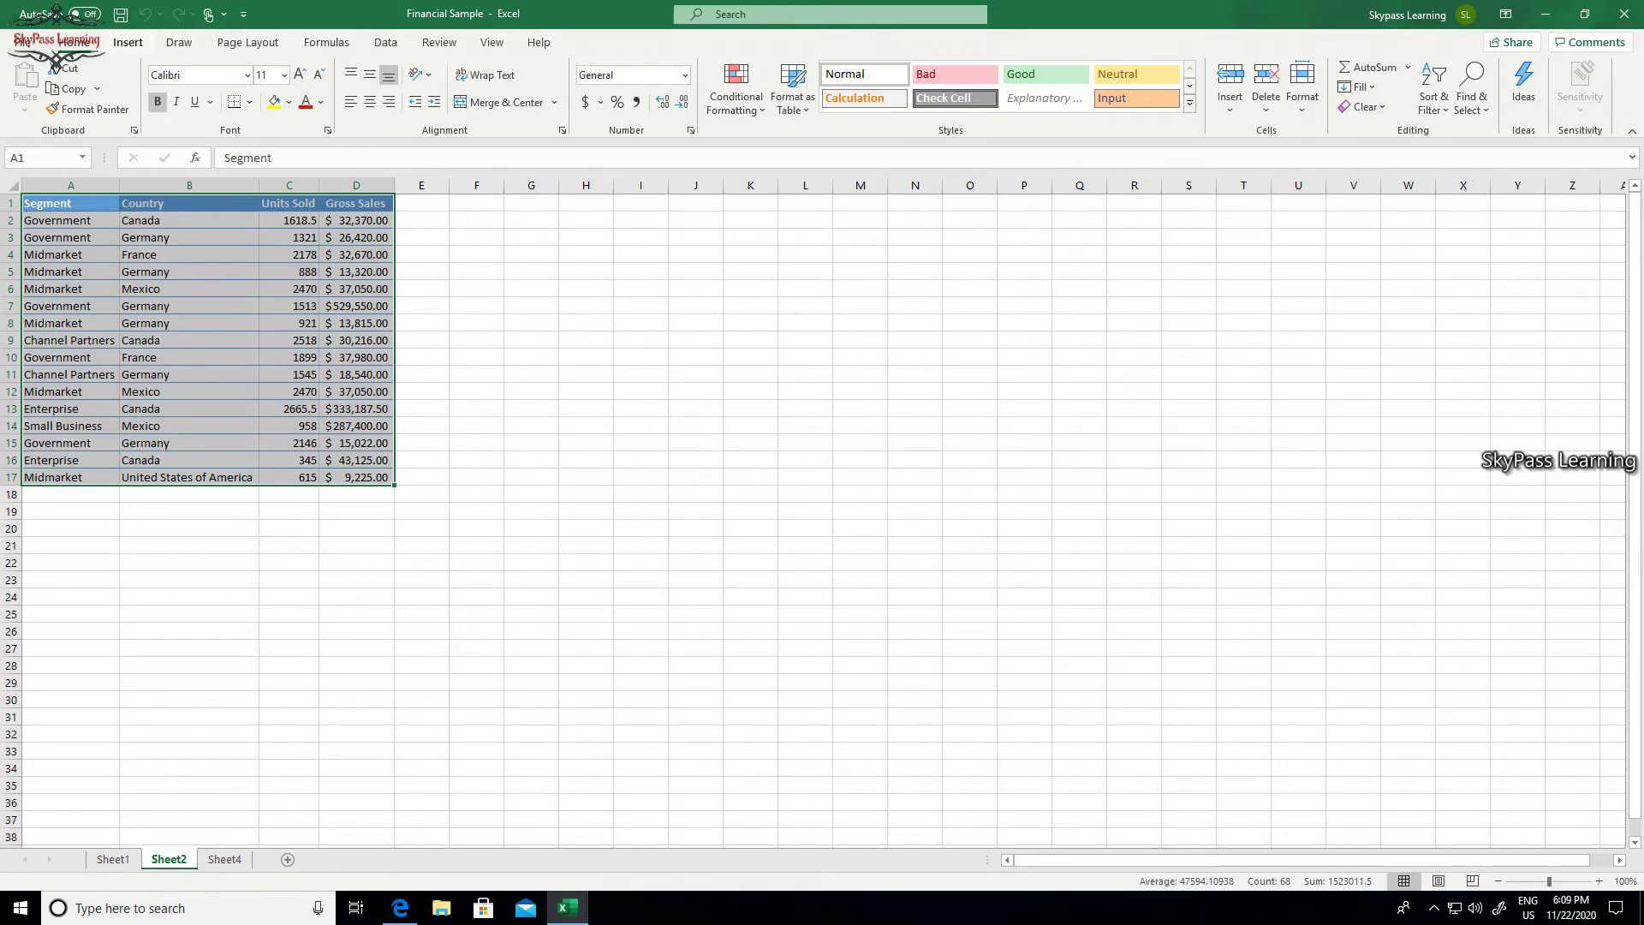
Preview the recommended clustered bar charts for the selected sales data, including Sum of Gross Sales by Segment.
{"action": "left_click", "coordinate": [128, 42]}
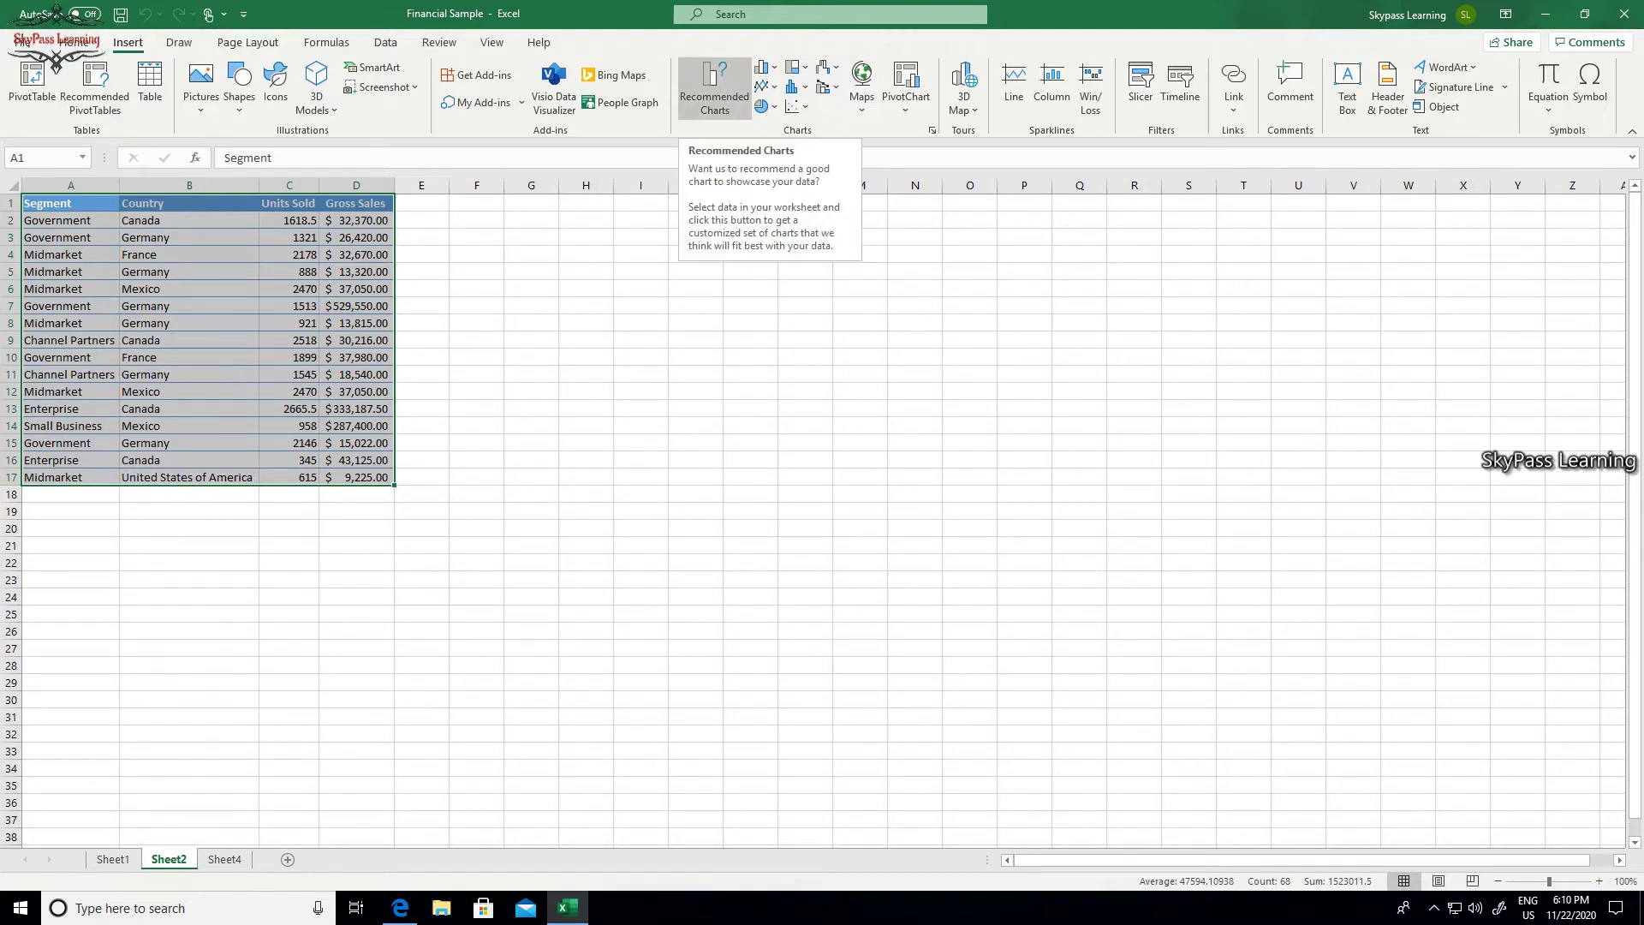
{"action": "left_click", "coordinate": [714, 86]}
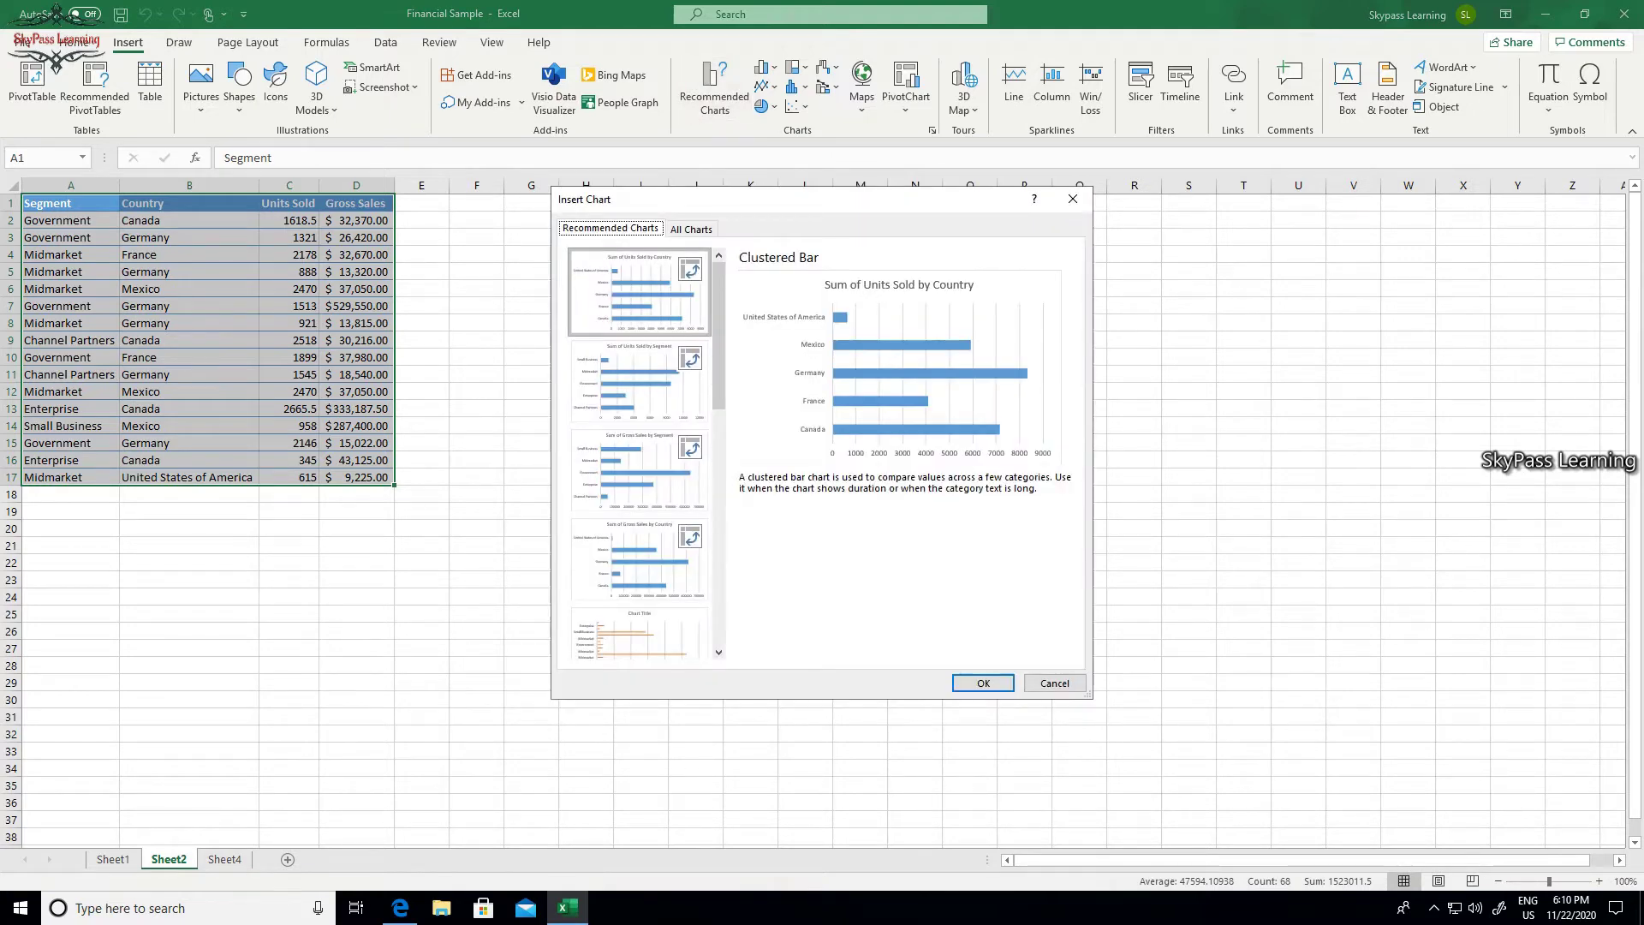
{"action": "left_click", "coordinate": [640, 382]}
{"action": "left_click", "coordinate": [640, 471]}
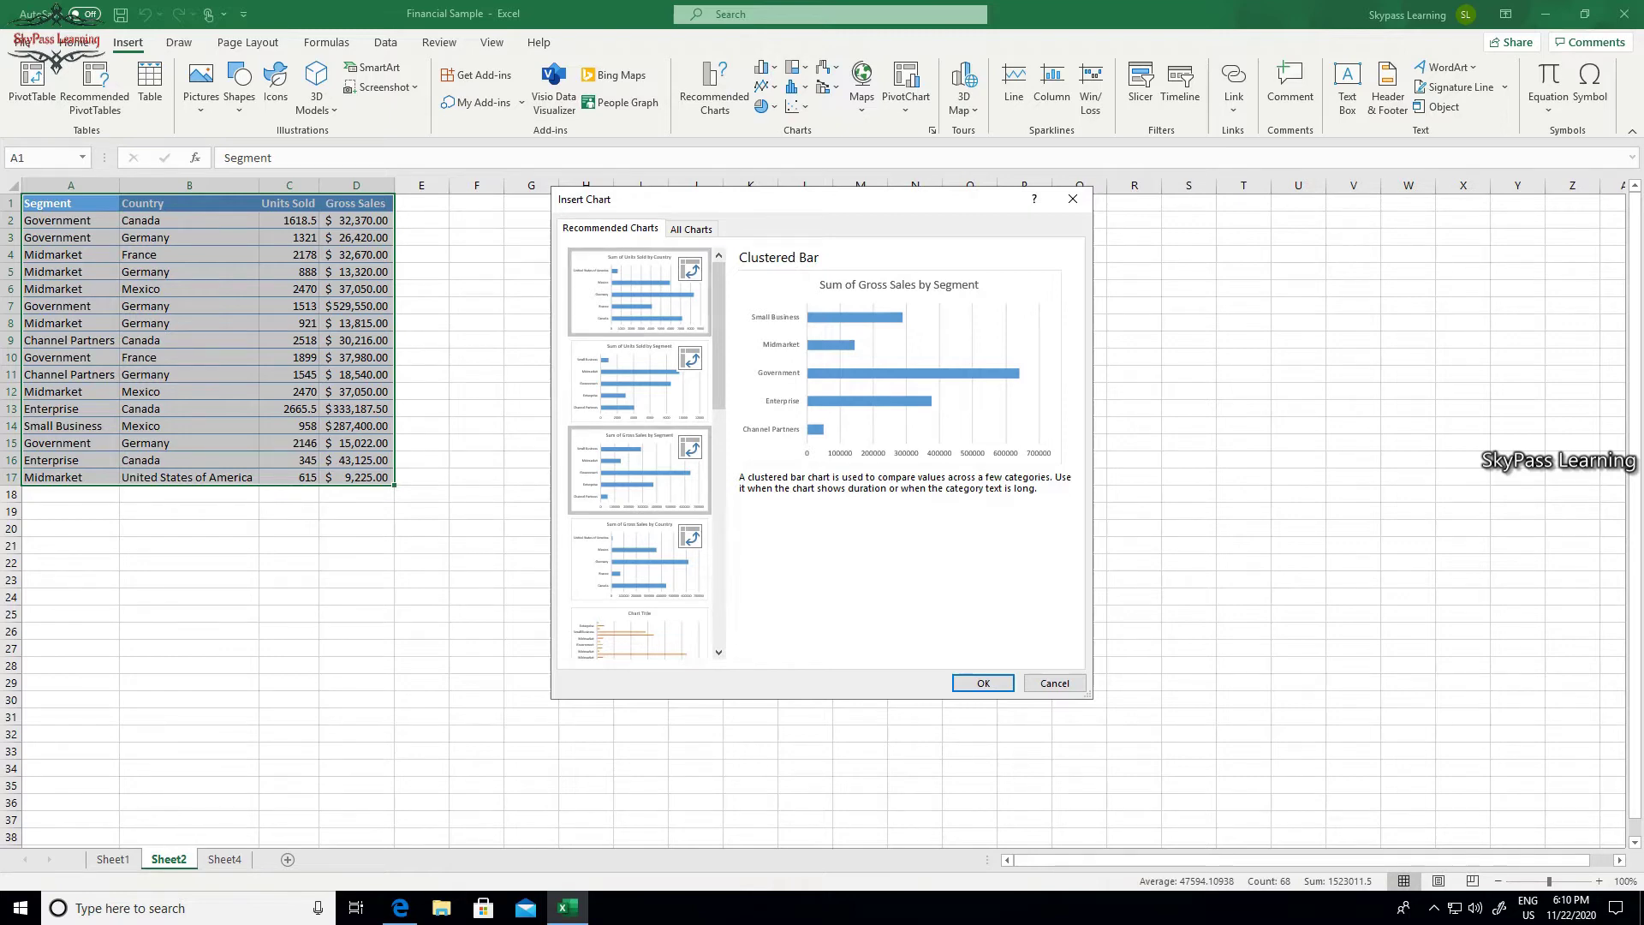
Browse all chart types for the sales data, previewing Pie, X Y (Scatter), Surface, Treemap, Radar, Stock and Column.
{"action": "left_click", "coordinate": [691, 229]}
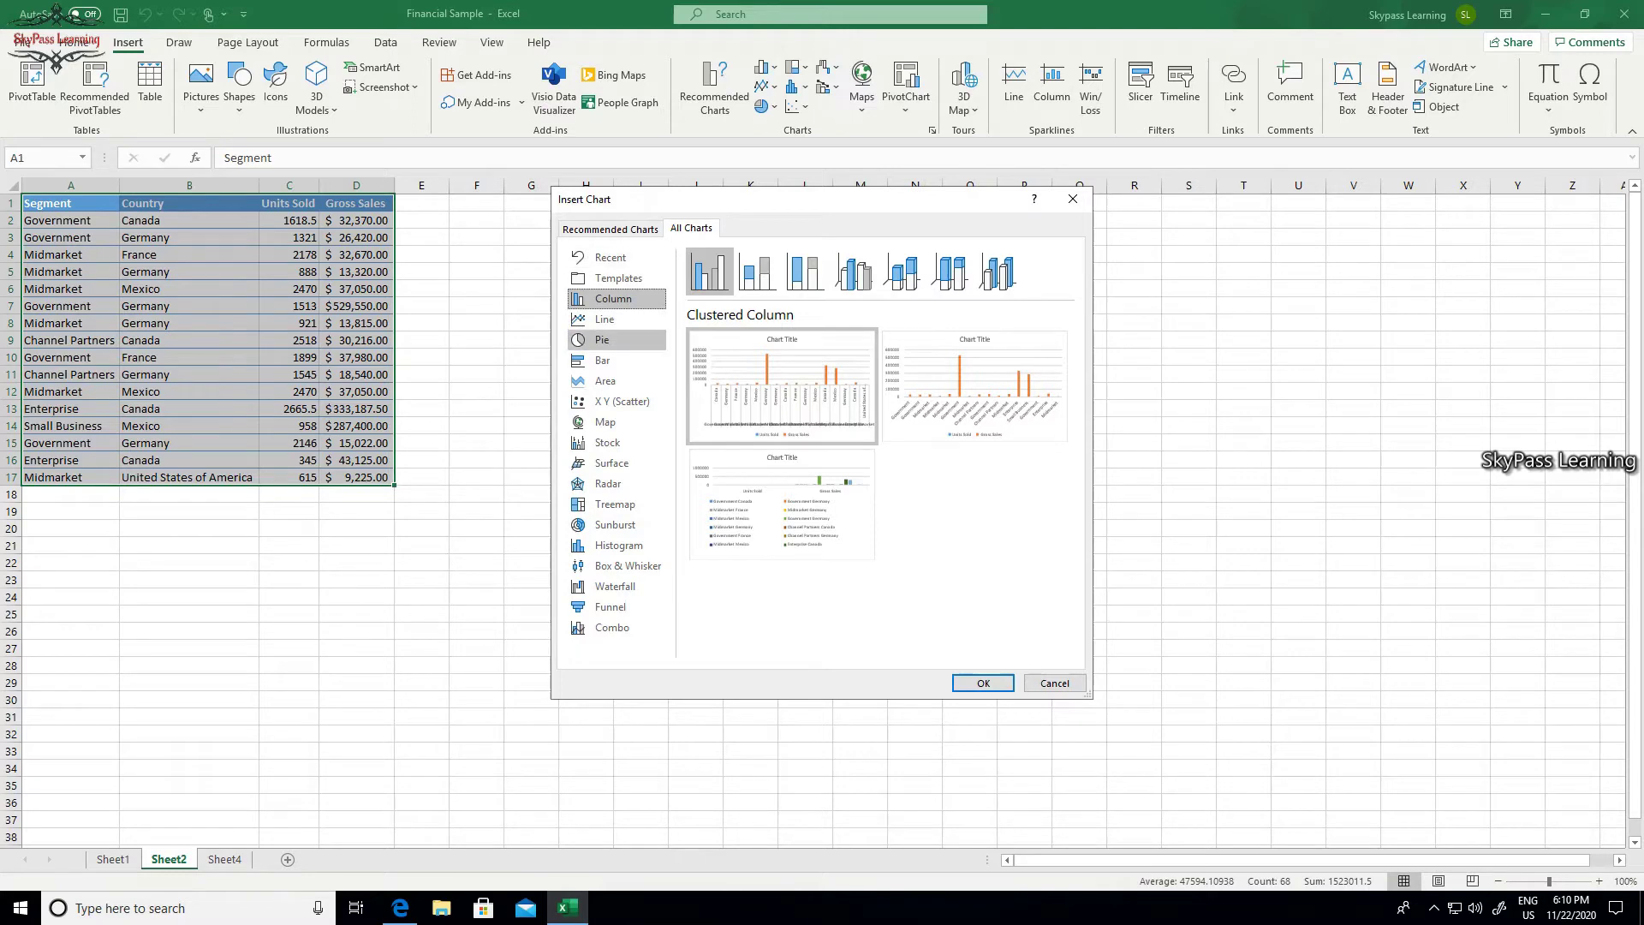
{"action": "left_click", "coordinate": [617, 339]}
{"action": "left_click", "coordinate": [621, 401]}
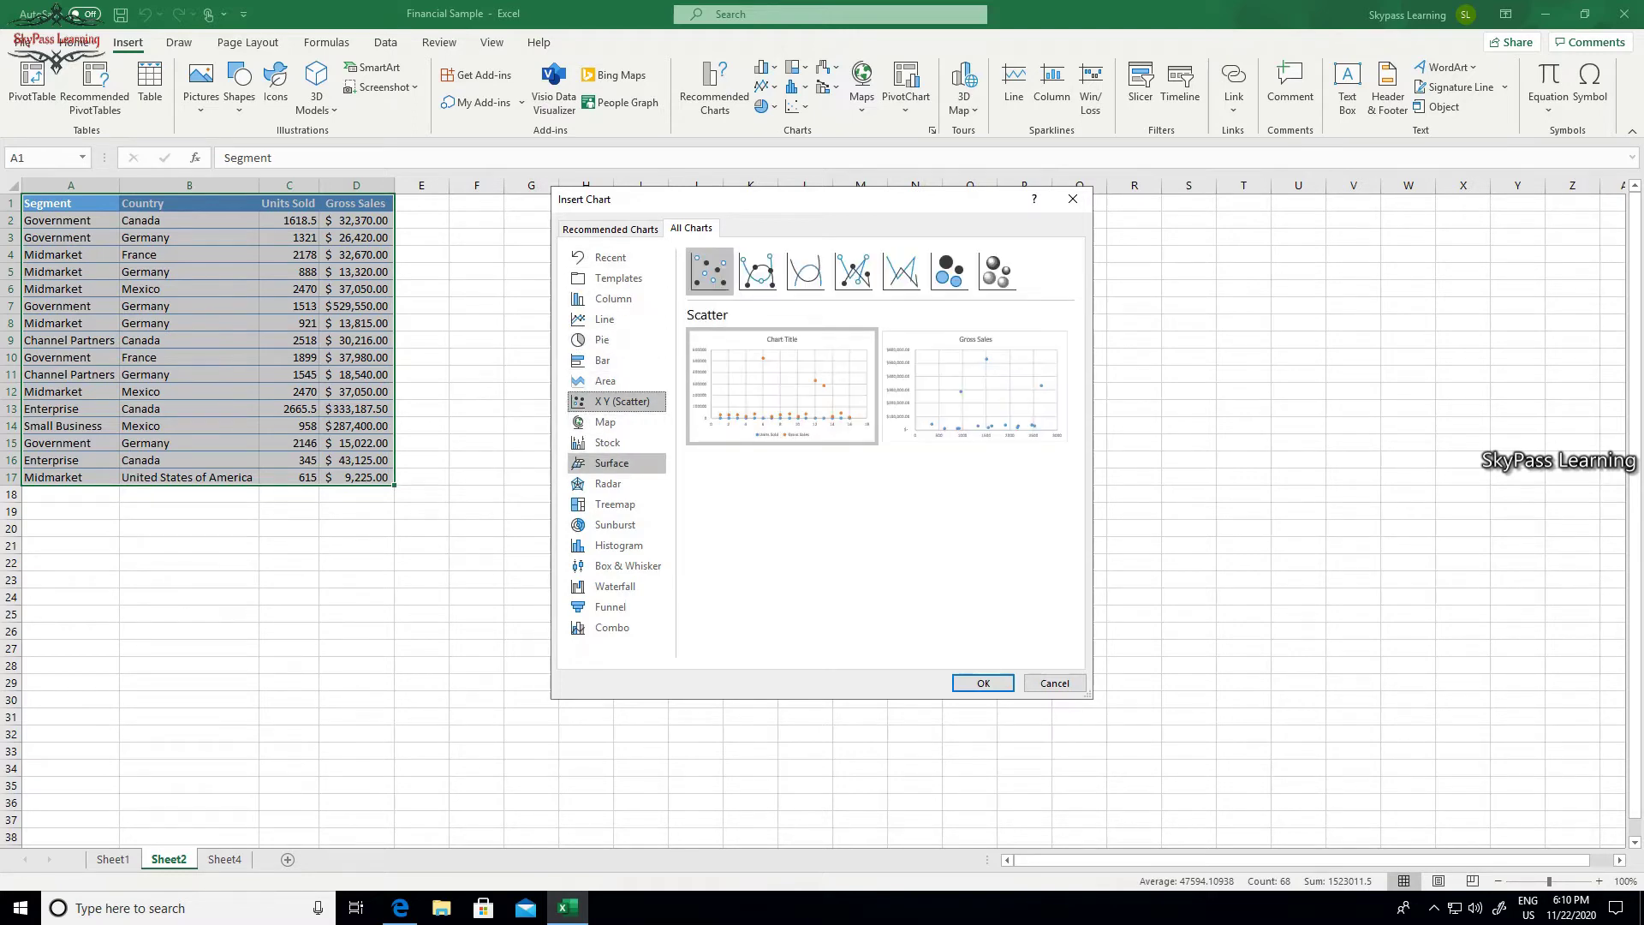
{"action": "left_click", "coordinate": [615, 463]}
{"action": "mouse_move", "coordinate": [775, 393]}
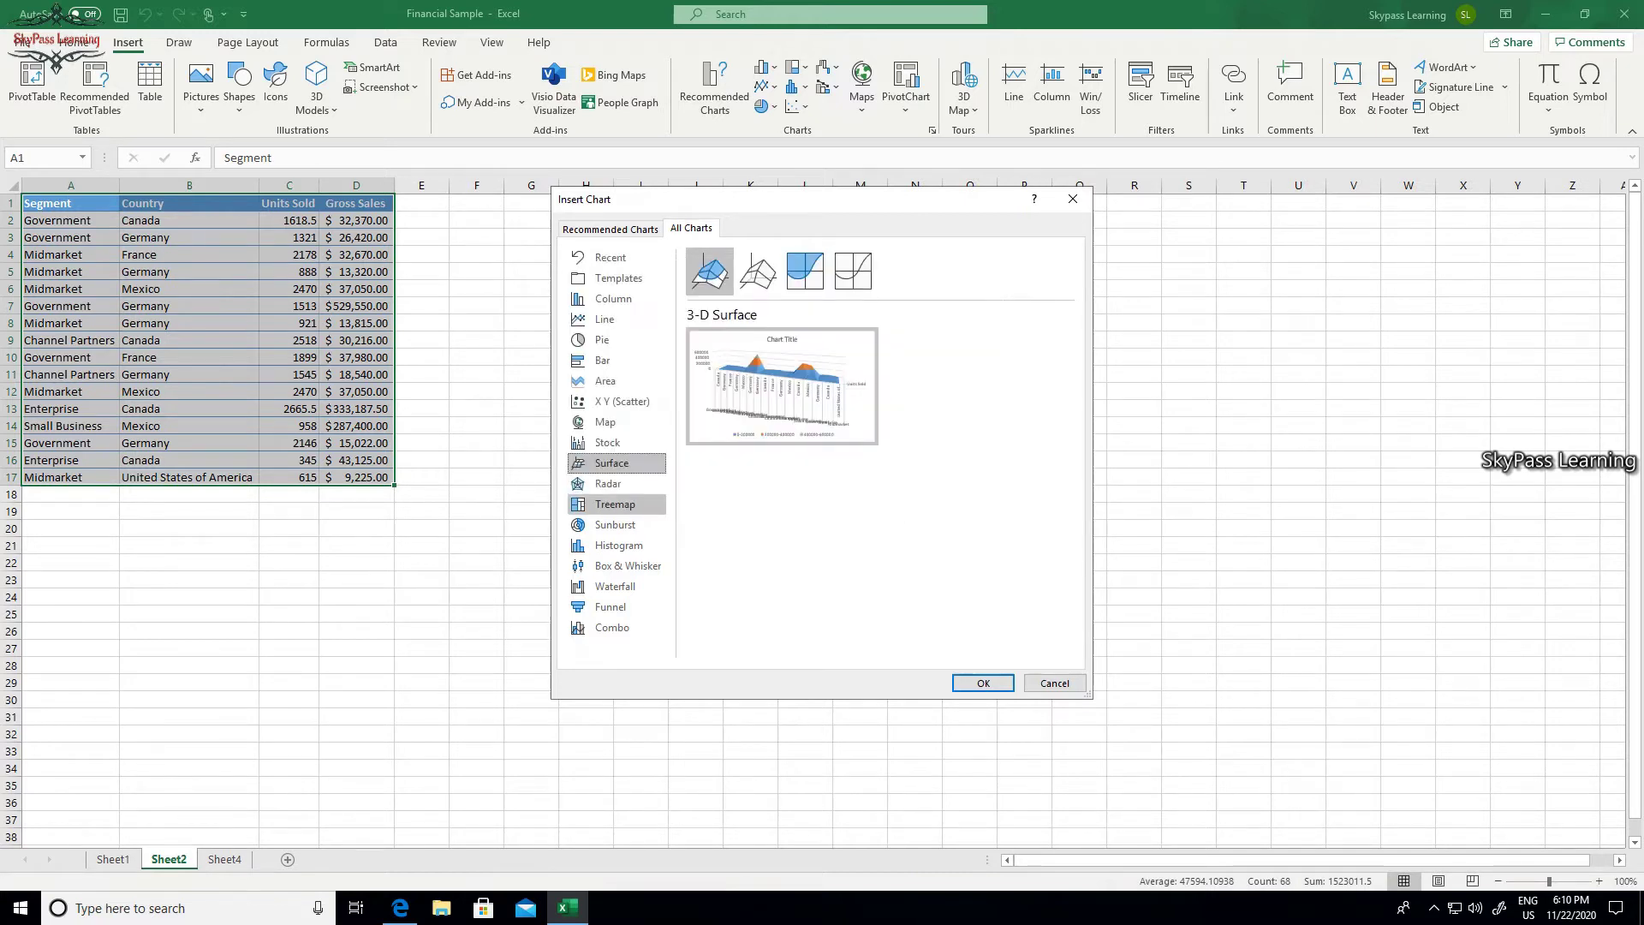
{"action": "left_click", "coordinate": [615, 505]}
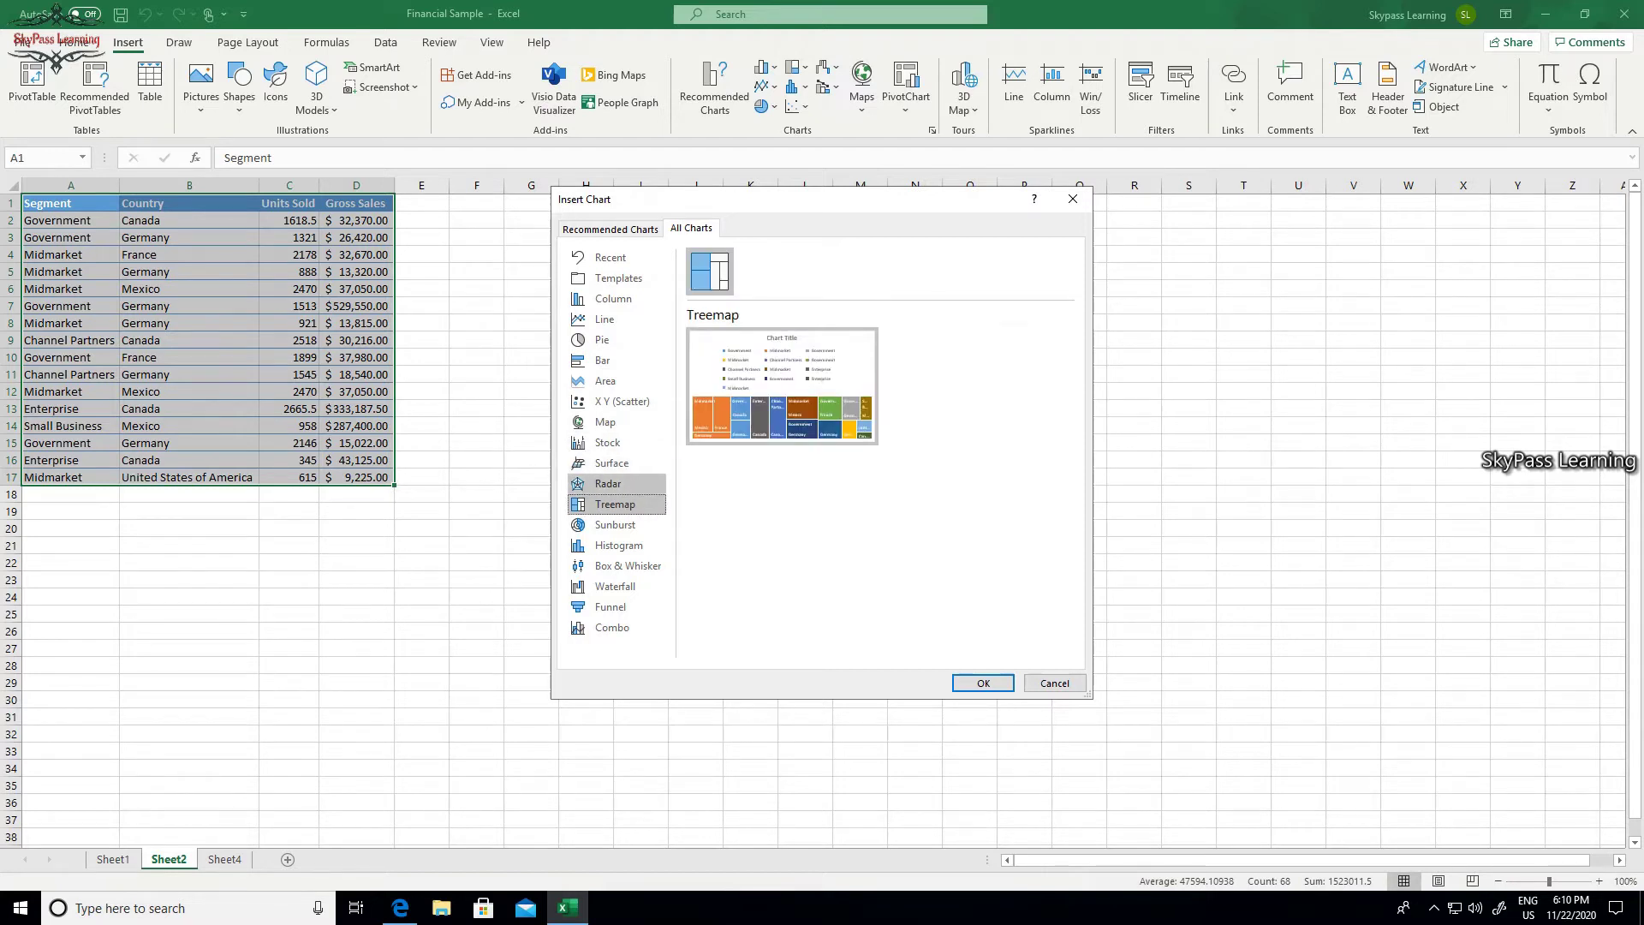
{"action": "left_click", "coordinate": [608, 484]}
{"action": "left_click", "coordinate": [608, 443]}
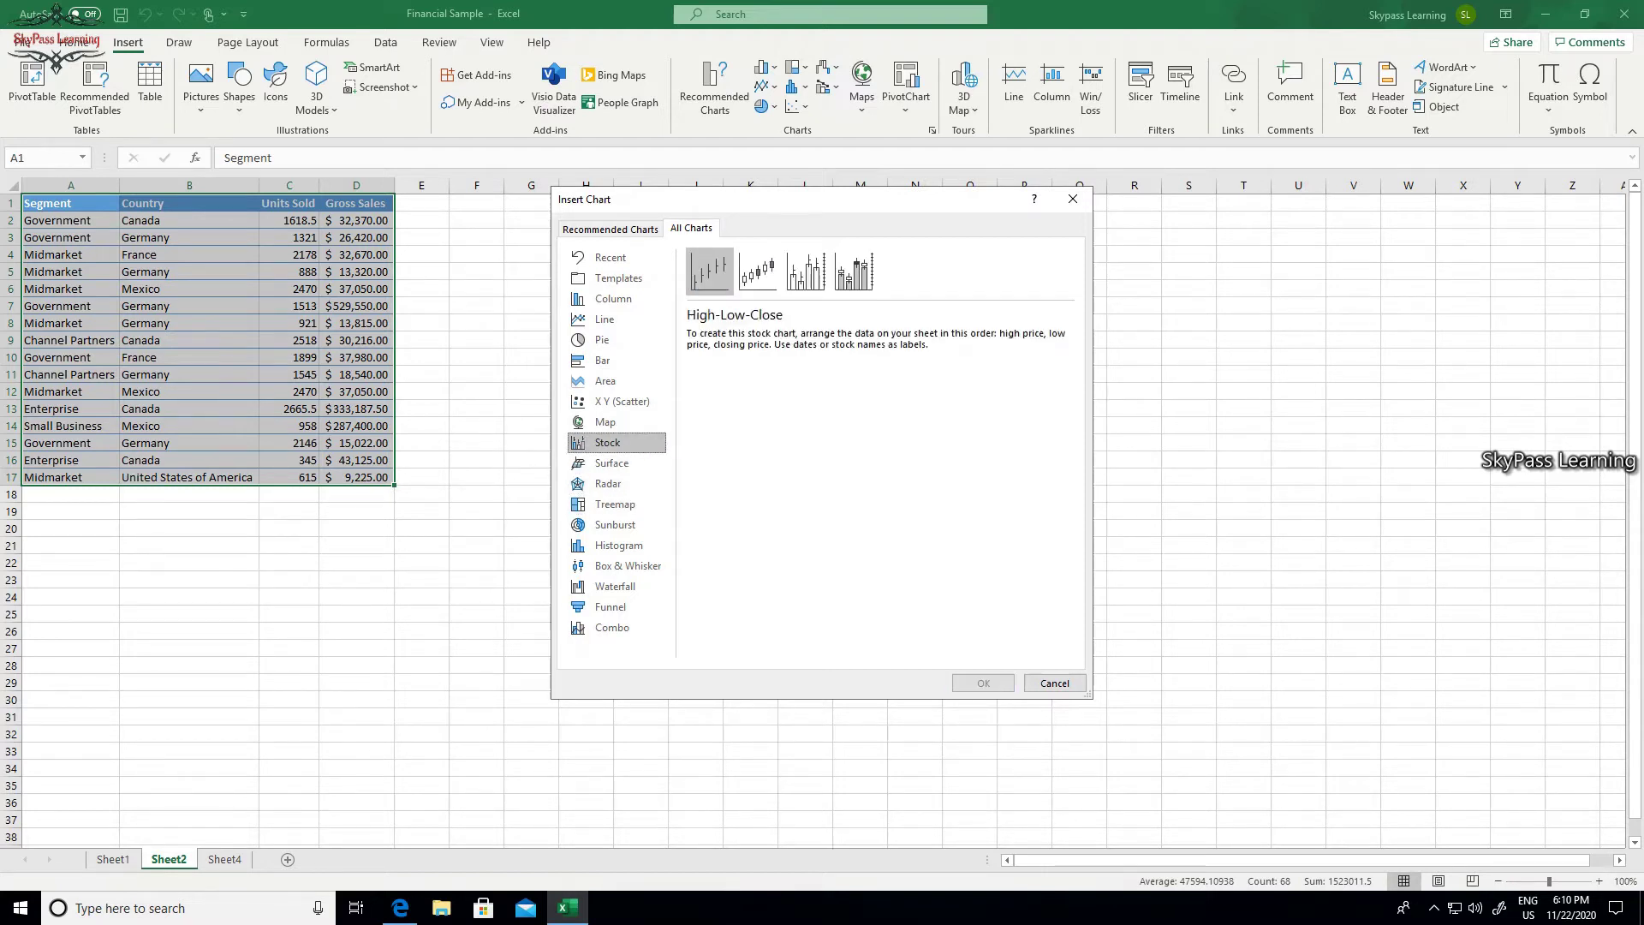
{"action": "left_click", "coordinate": [614, 299]}
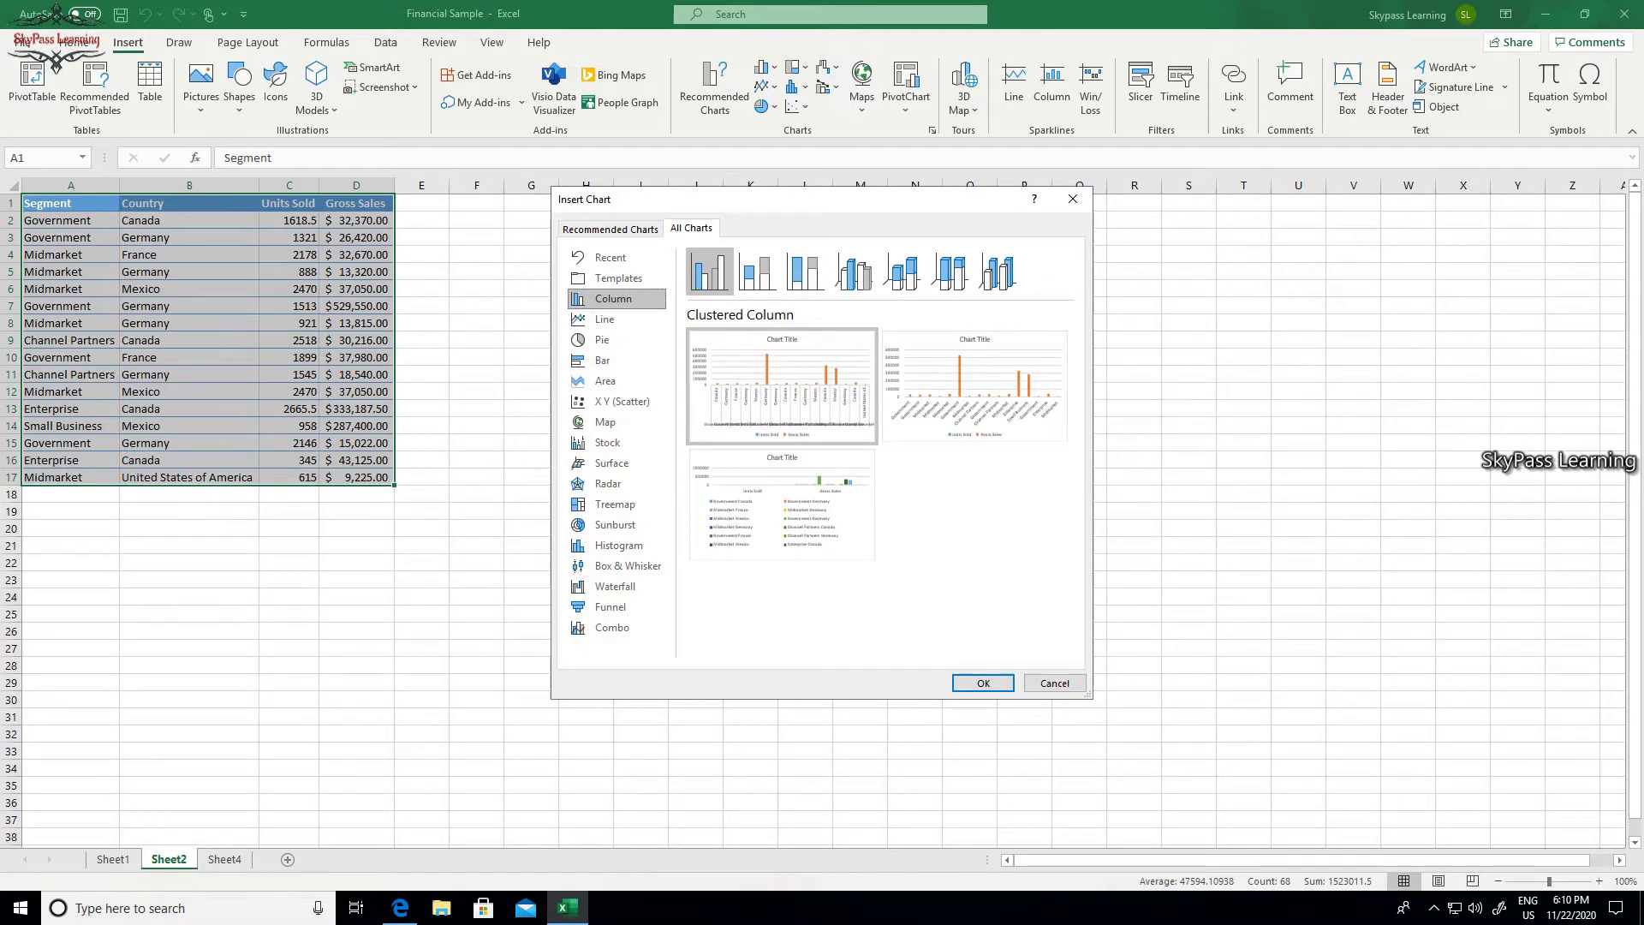
Insert the recommended clustered bar chart Sum of Units Sold by Country.
{"action": "left_click", "coordinate": [610, 228]}
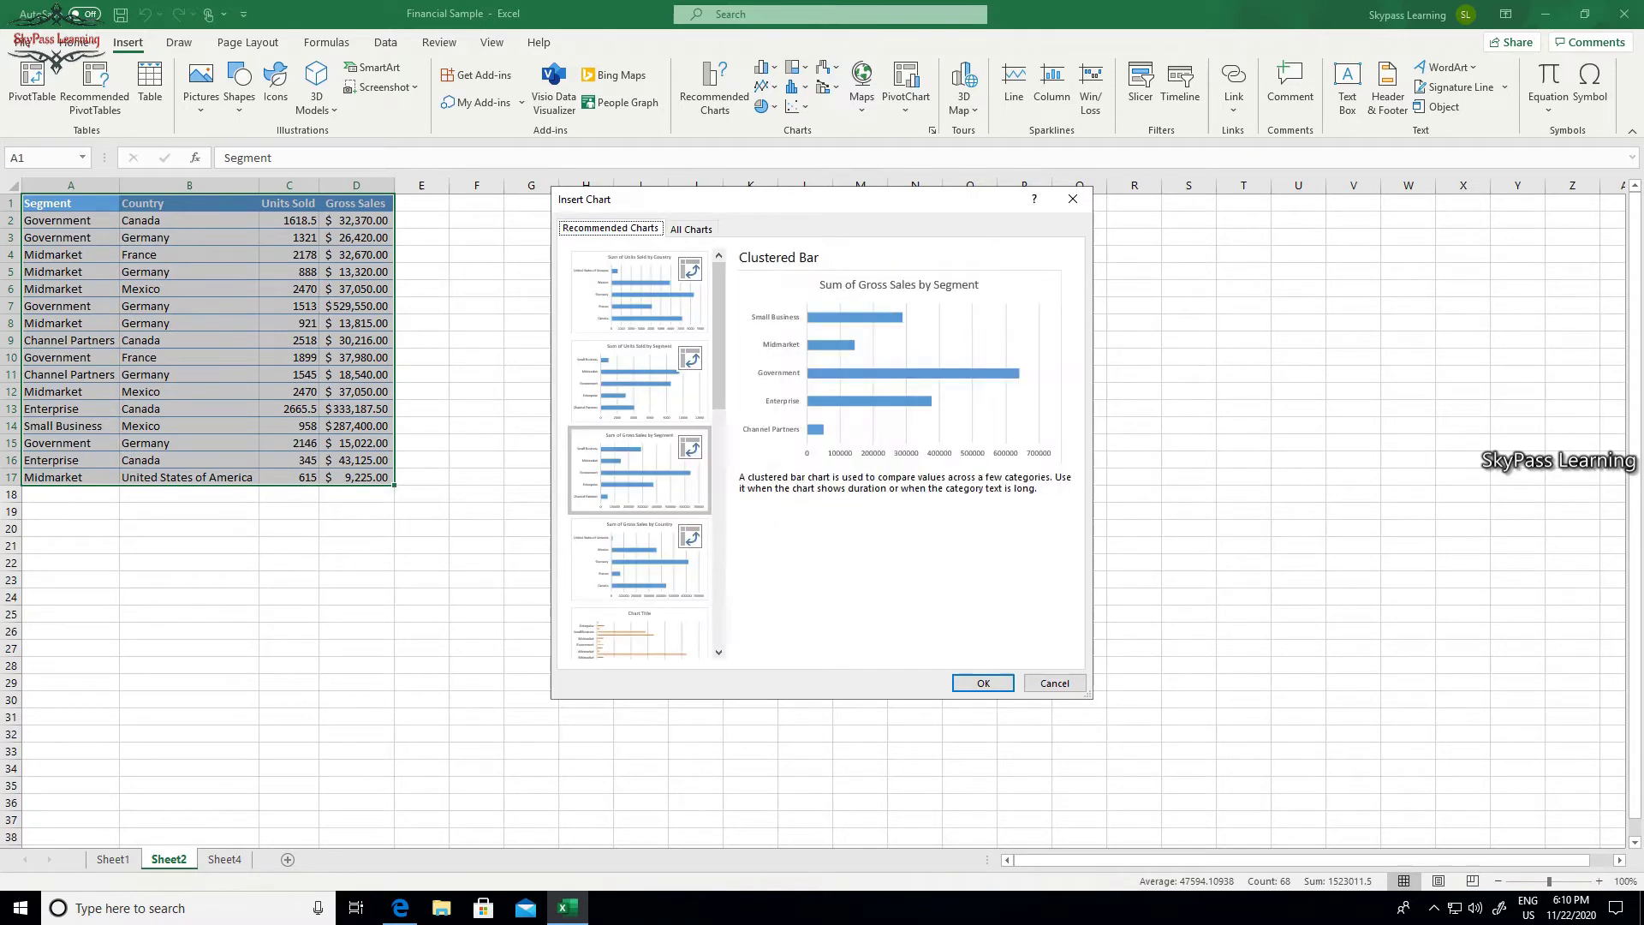
{"action": "left_click", "coordinate": [640, 292]}
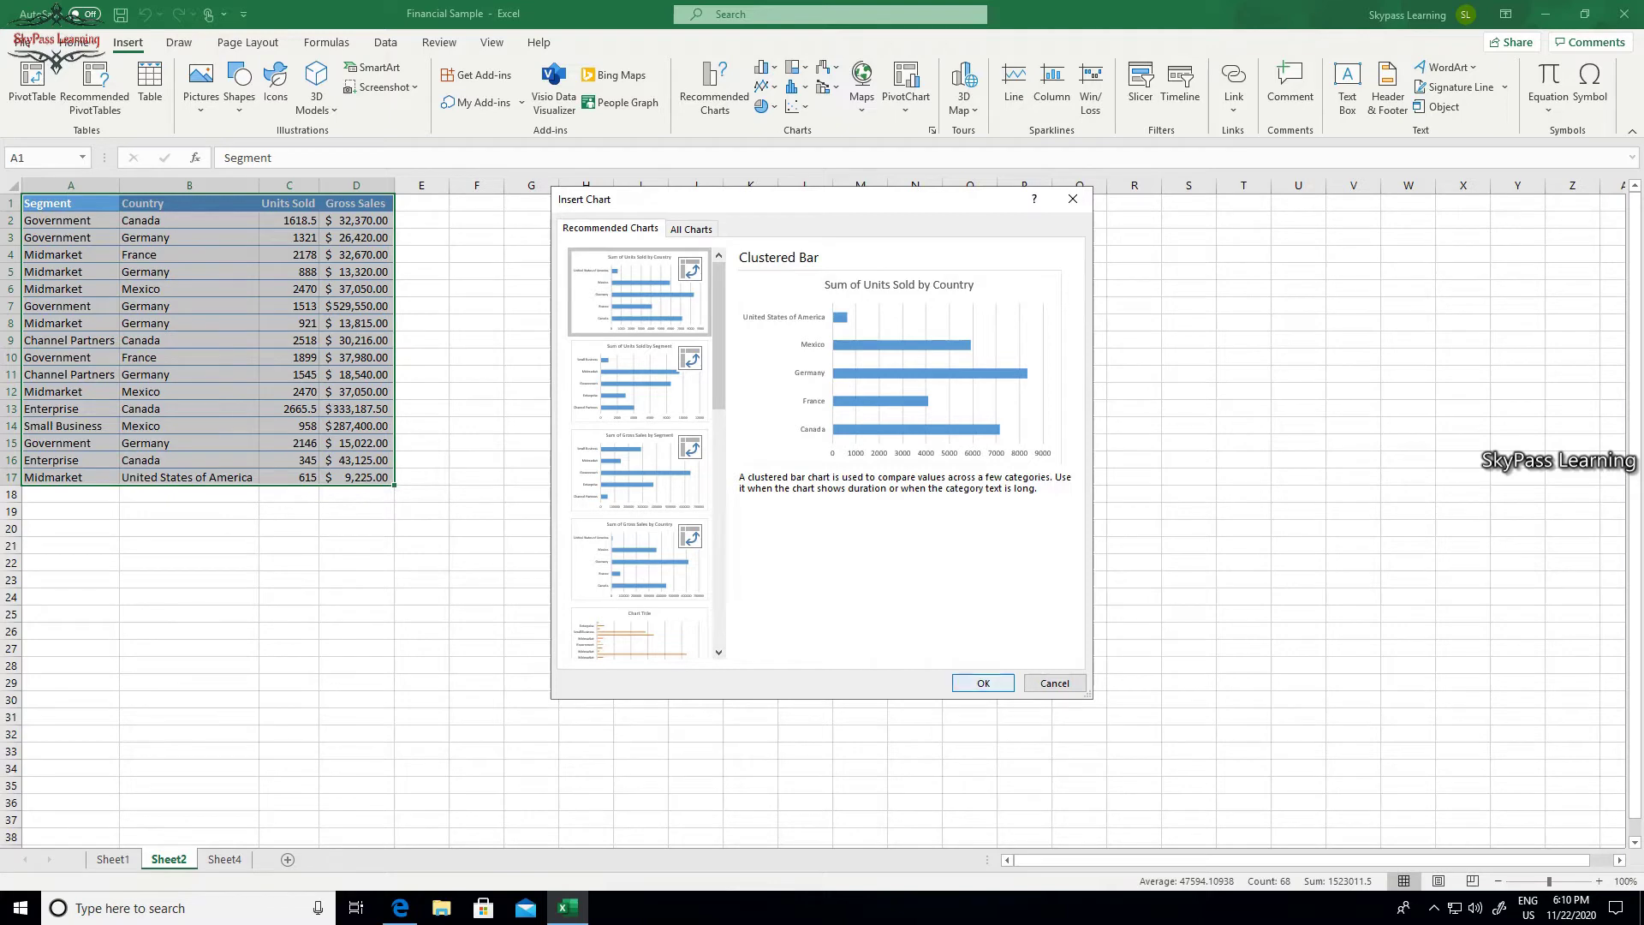
{"action": "left_click", "coordinate": [983, 682]}
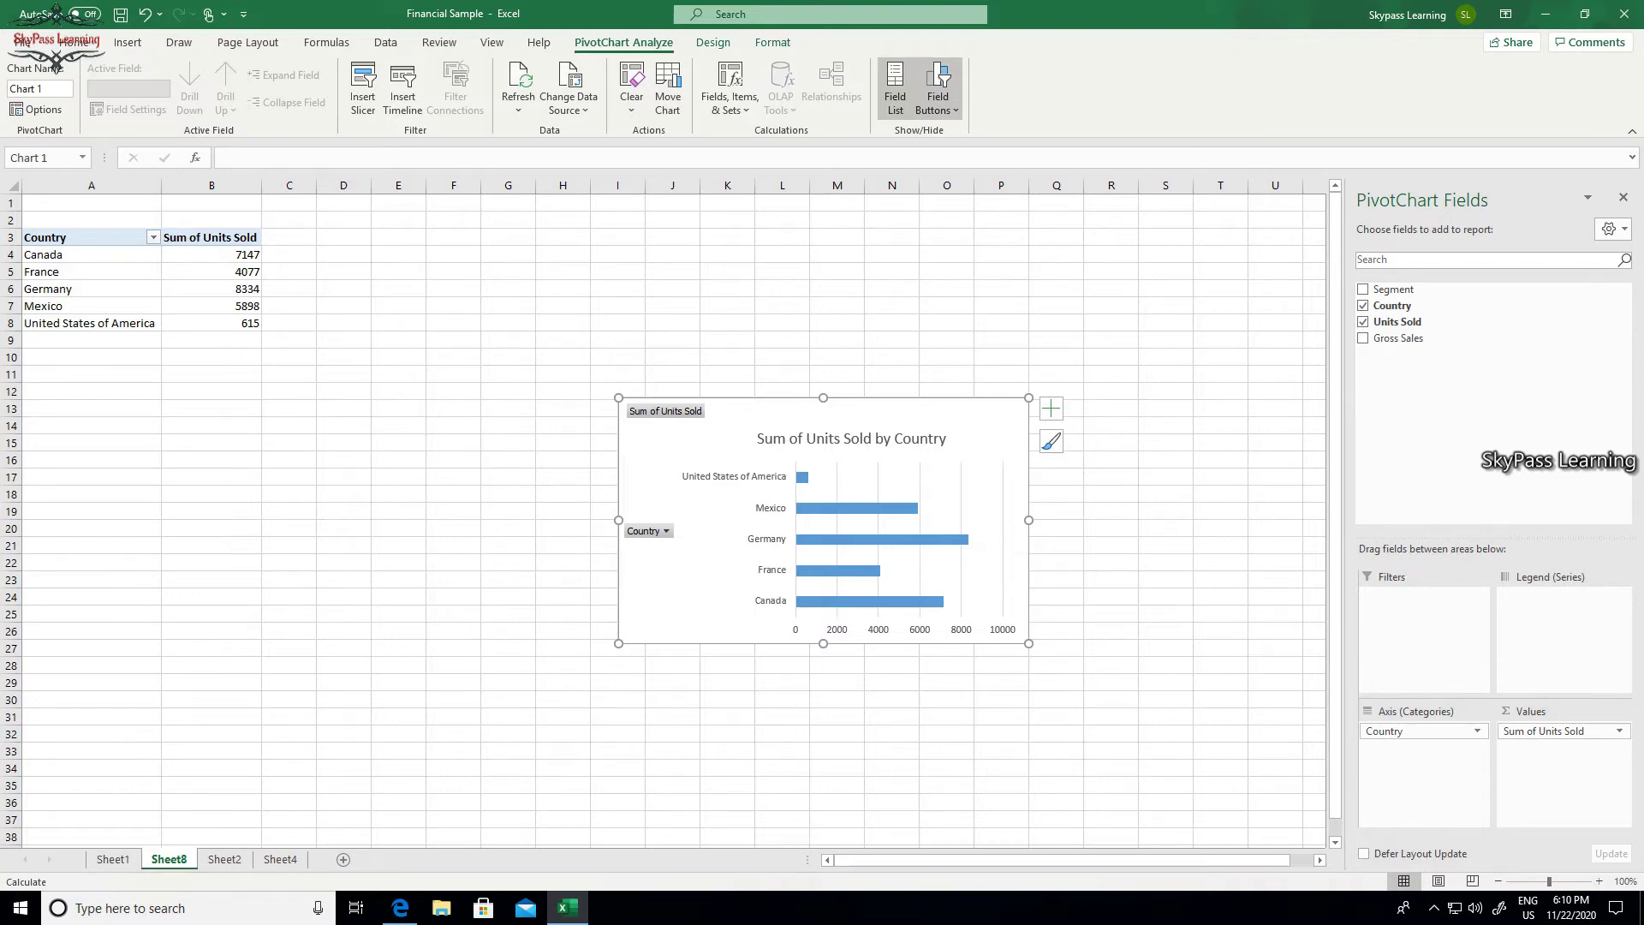
Try adding the Gross Sales field and then the Segment field to the PivotChart, removing each one again.
{"action": "left_click", "coordinate": [1362, 338]}
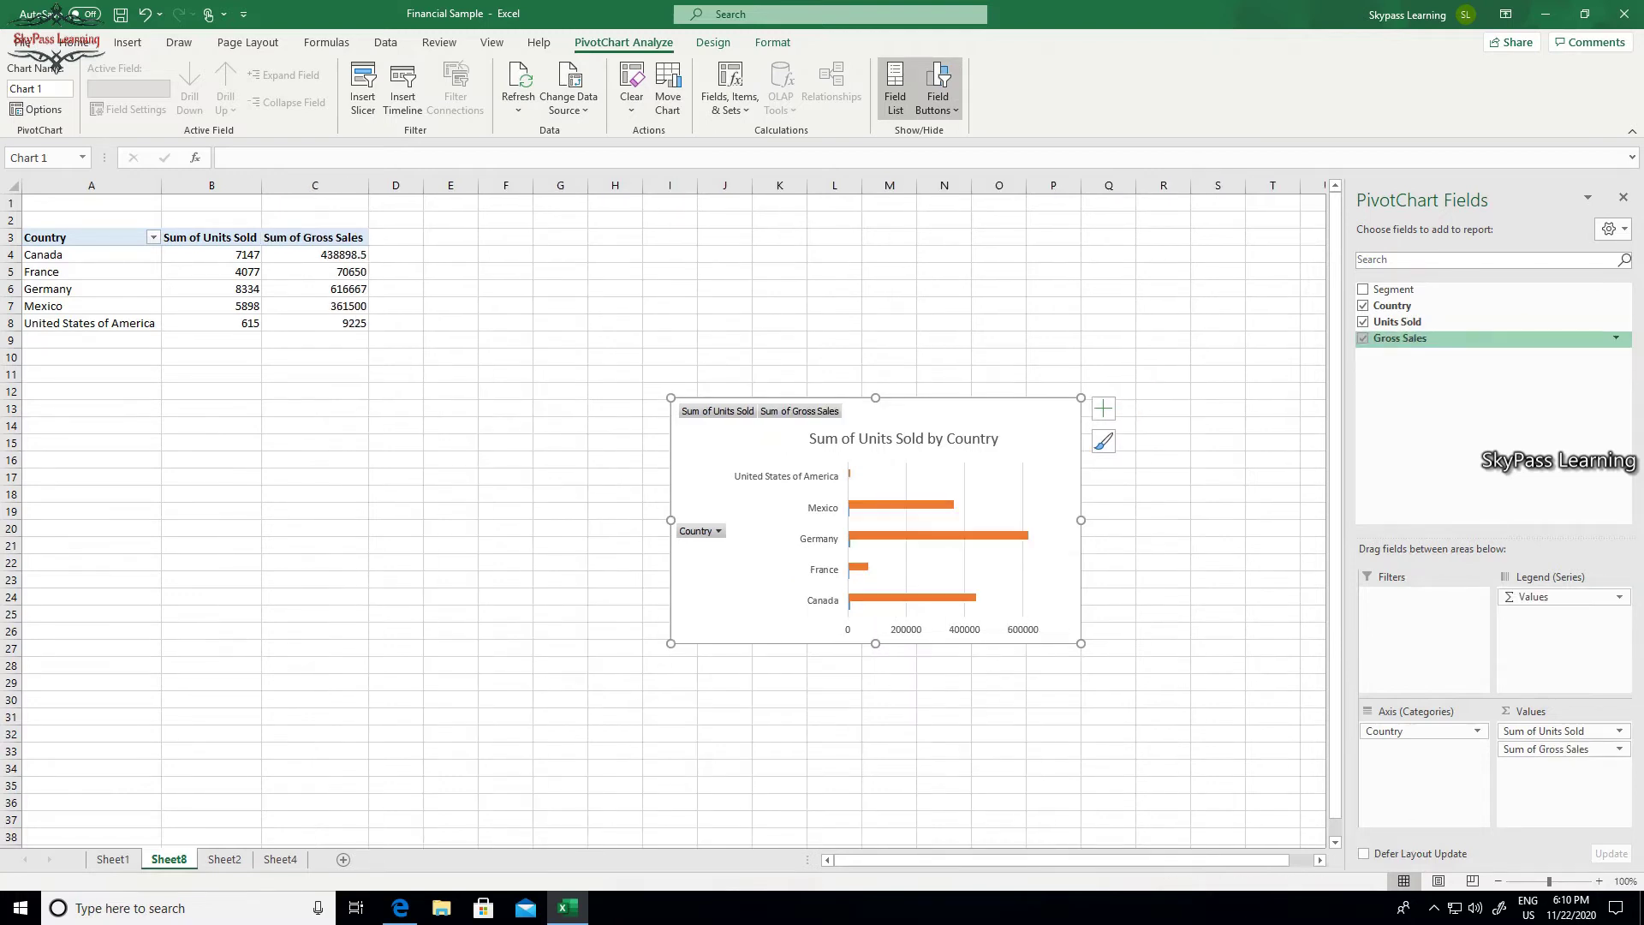
{"action": "left_click", "coordinate": [1363, 339]}
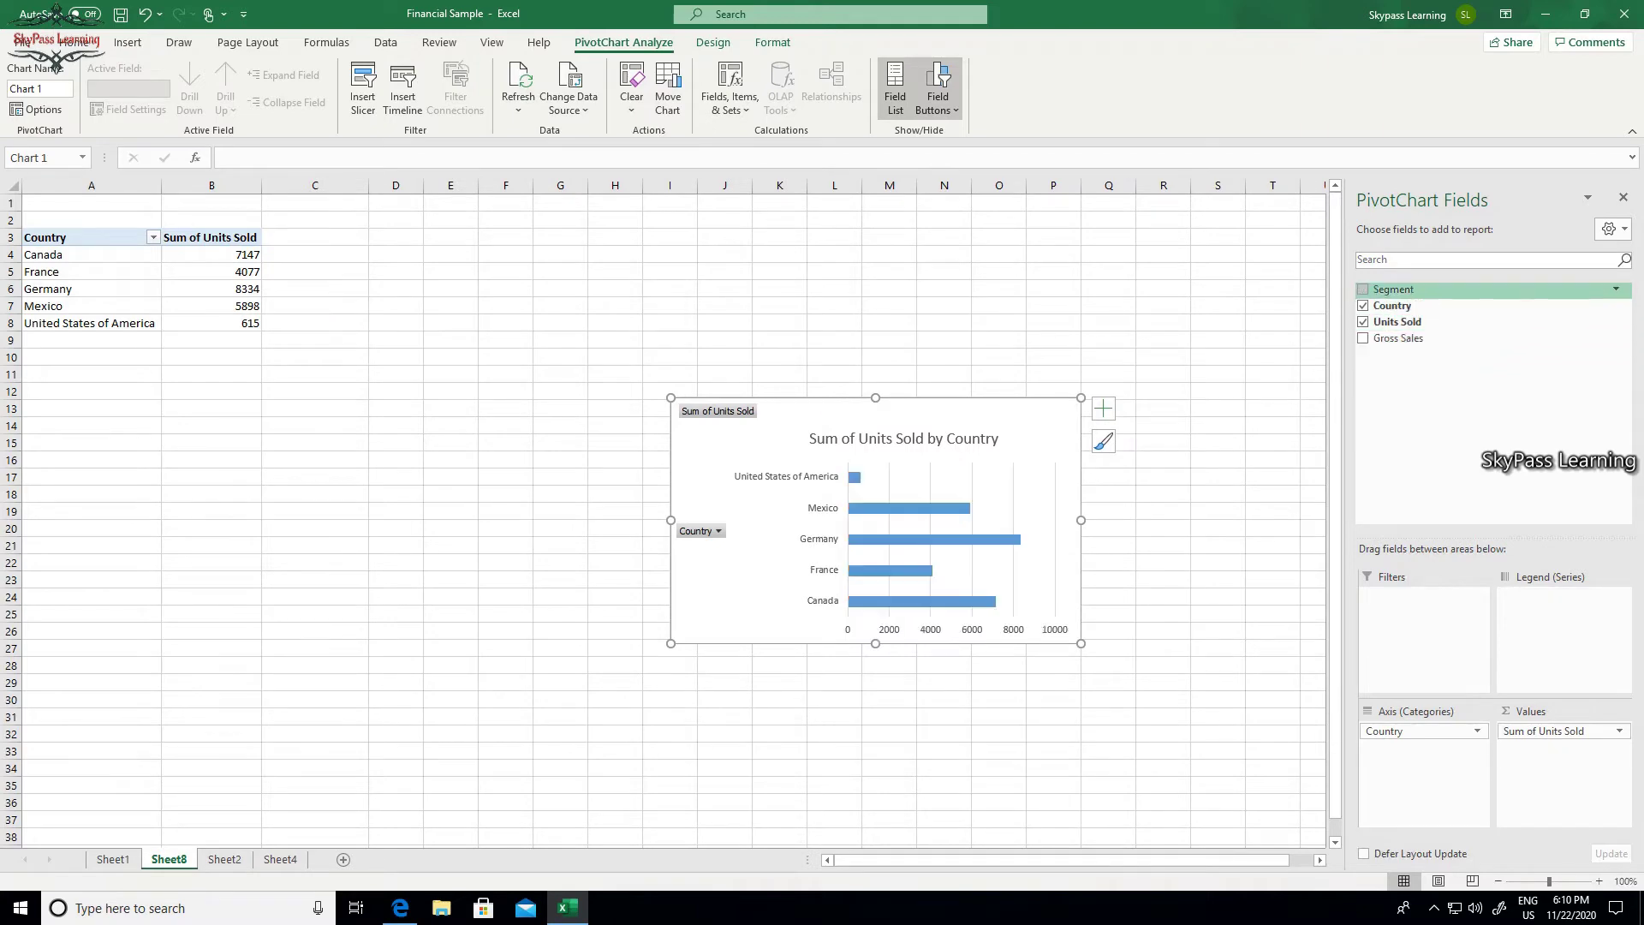
{"action": "left_click", "coordinate": [1363, 290]}
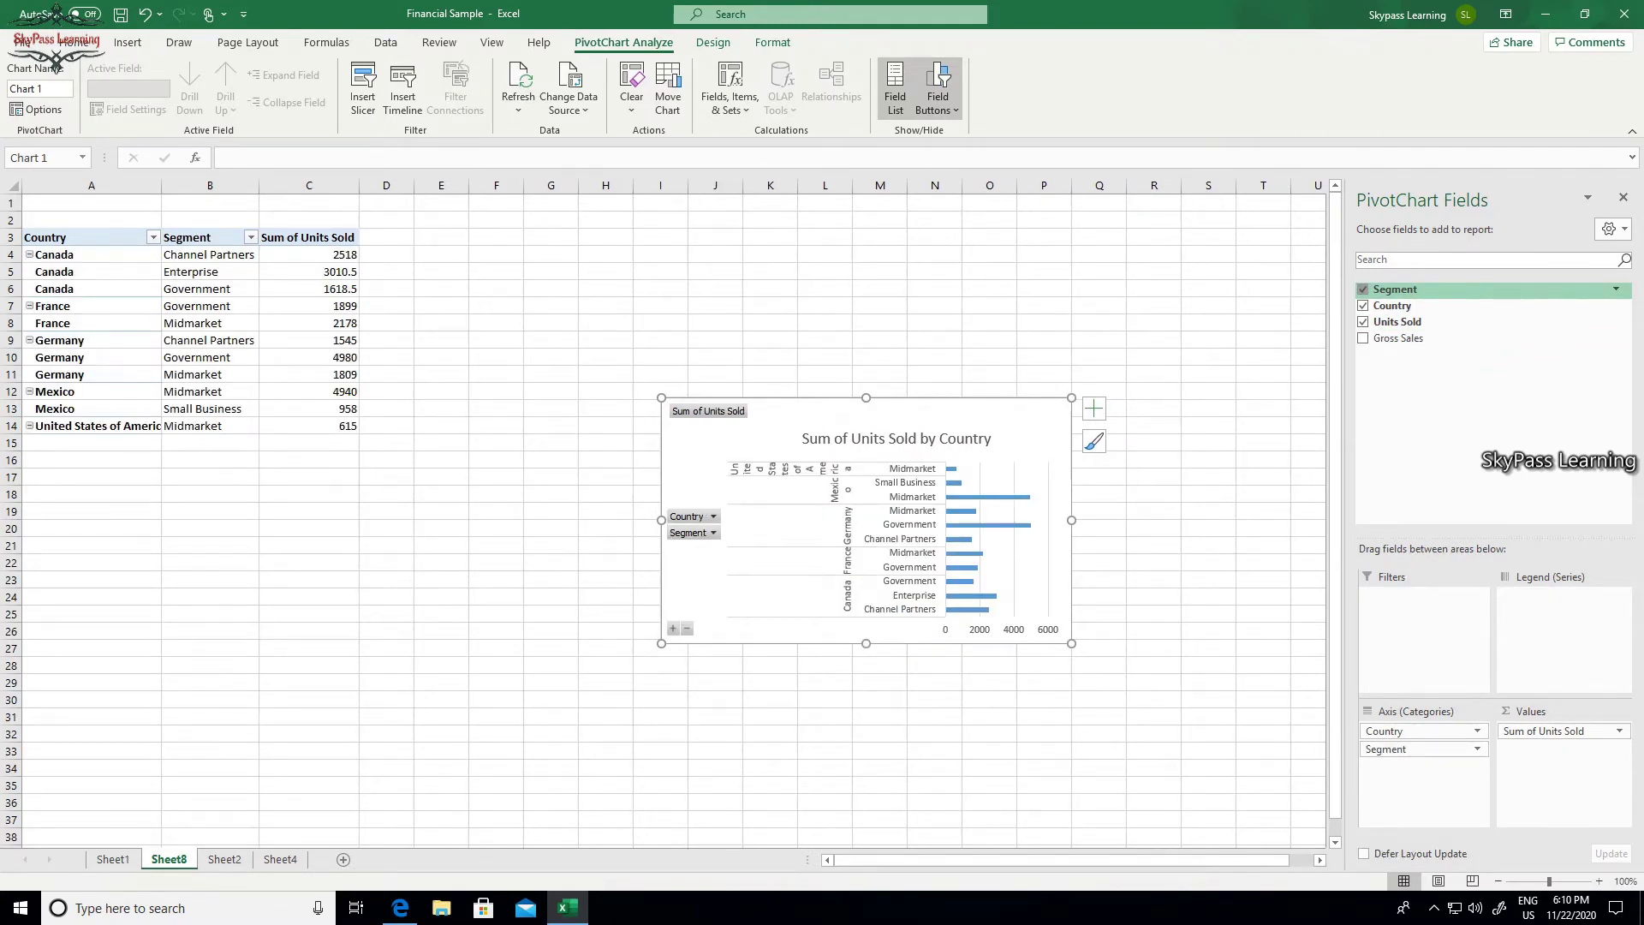
{"action": "left_click", "coordinate": [1362, 290]}
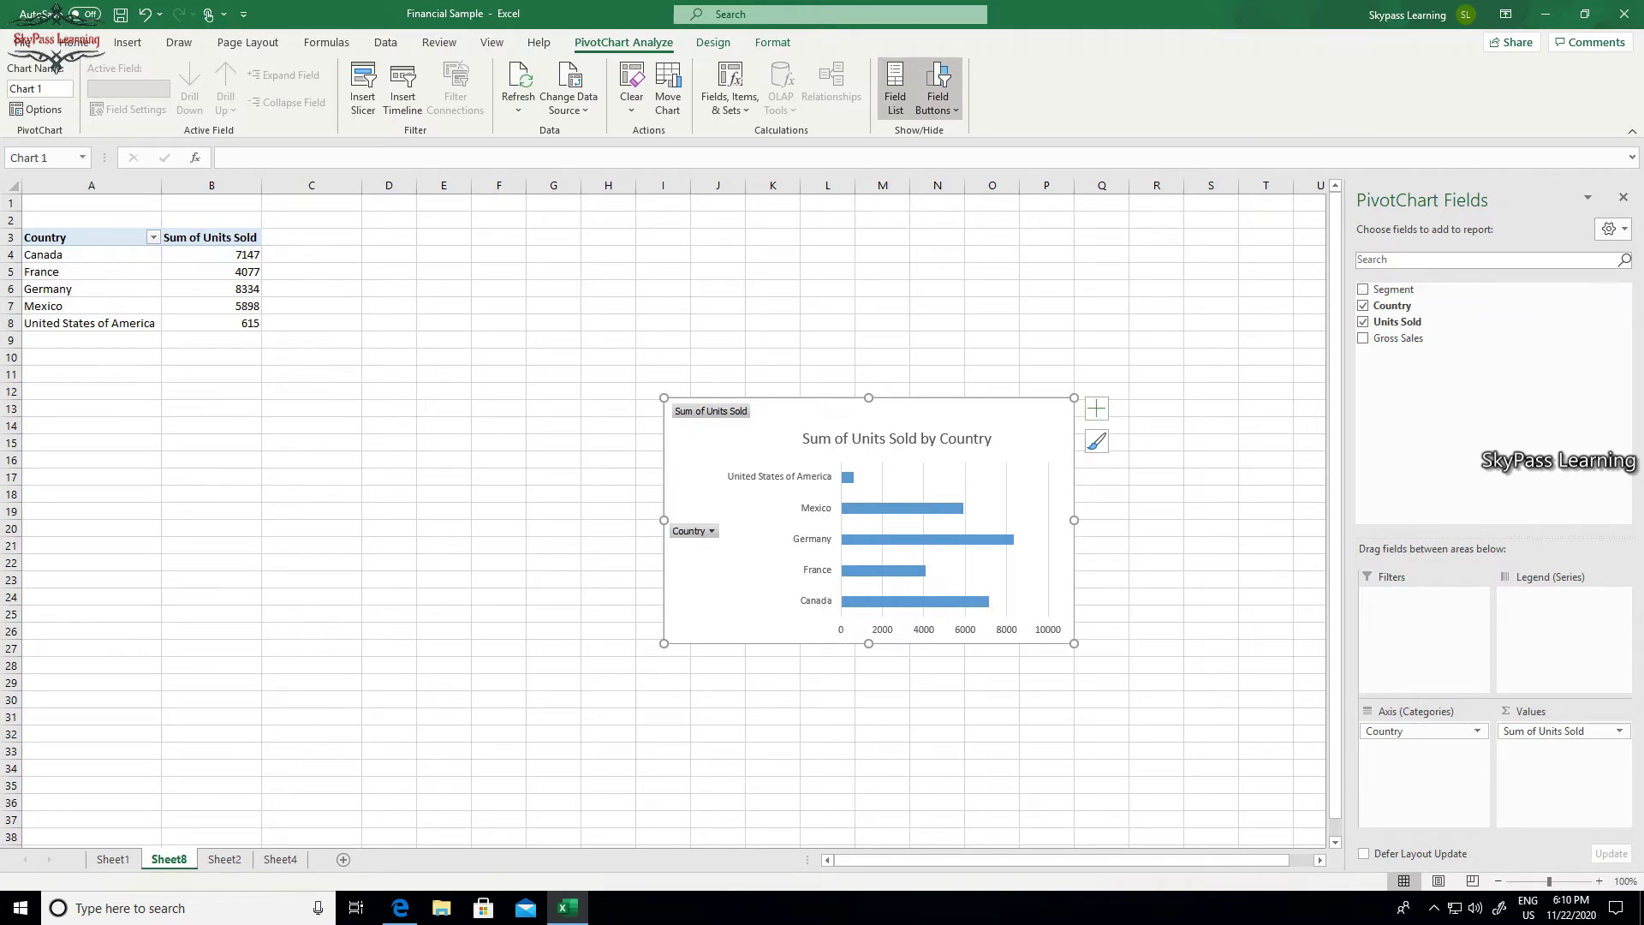
Select the Country and Units Sold data in A1:B6 on Sheet4.
{"action": "left_click", "coordinate": [224, 859]}
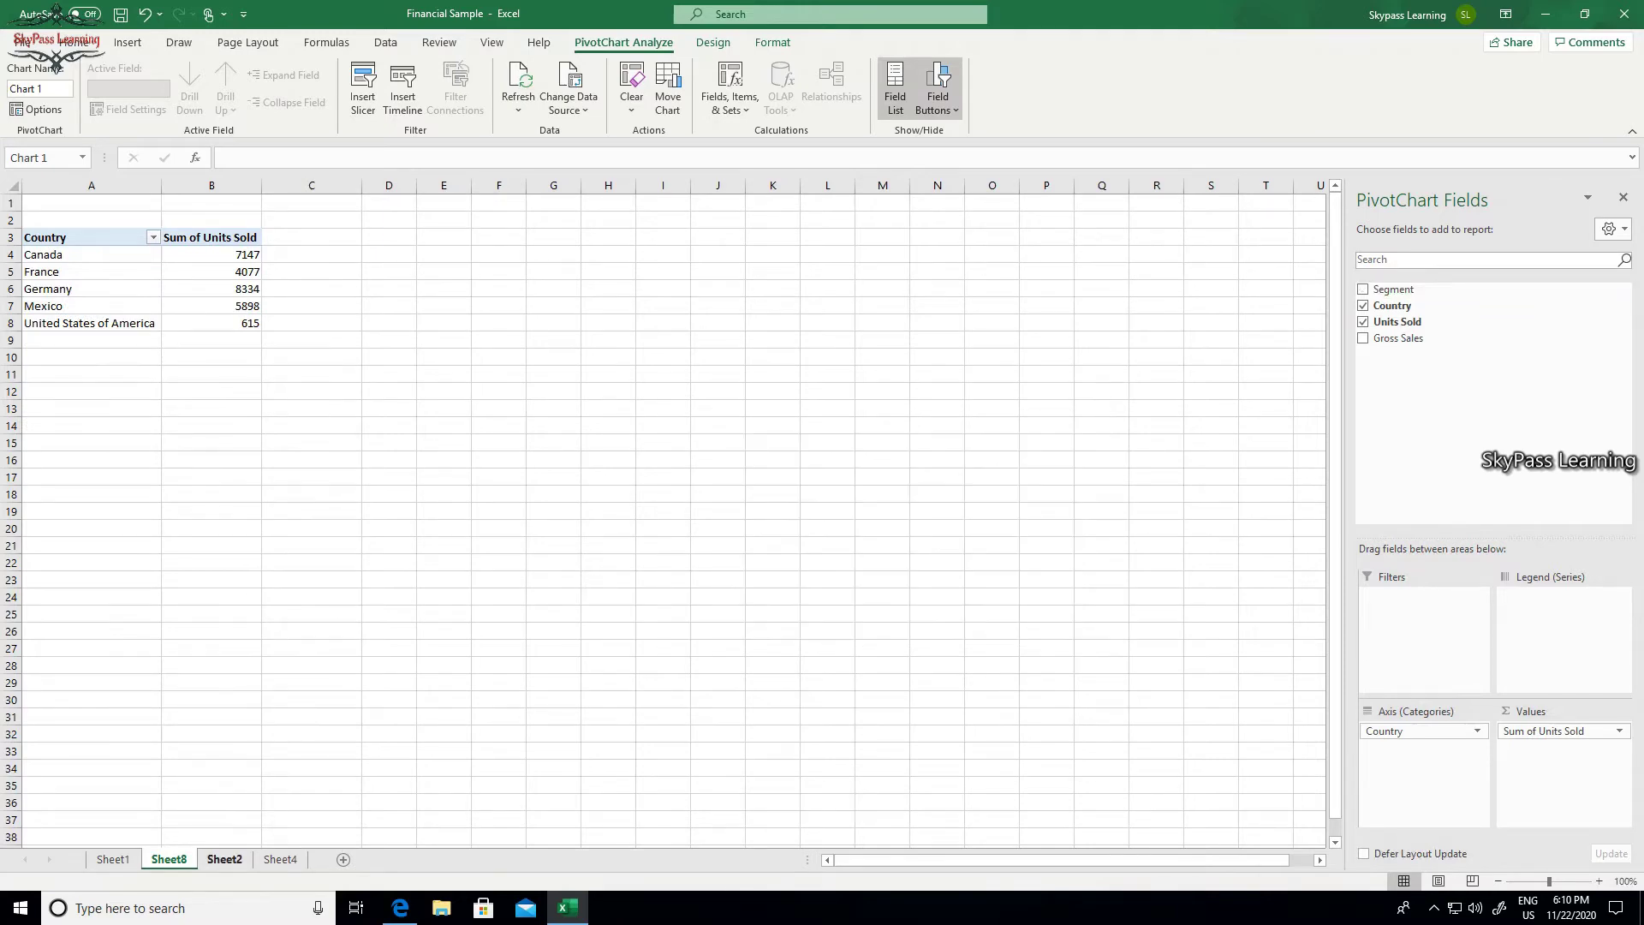
{"action": "left_click", "coordinate": [280, 859]}
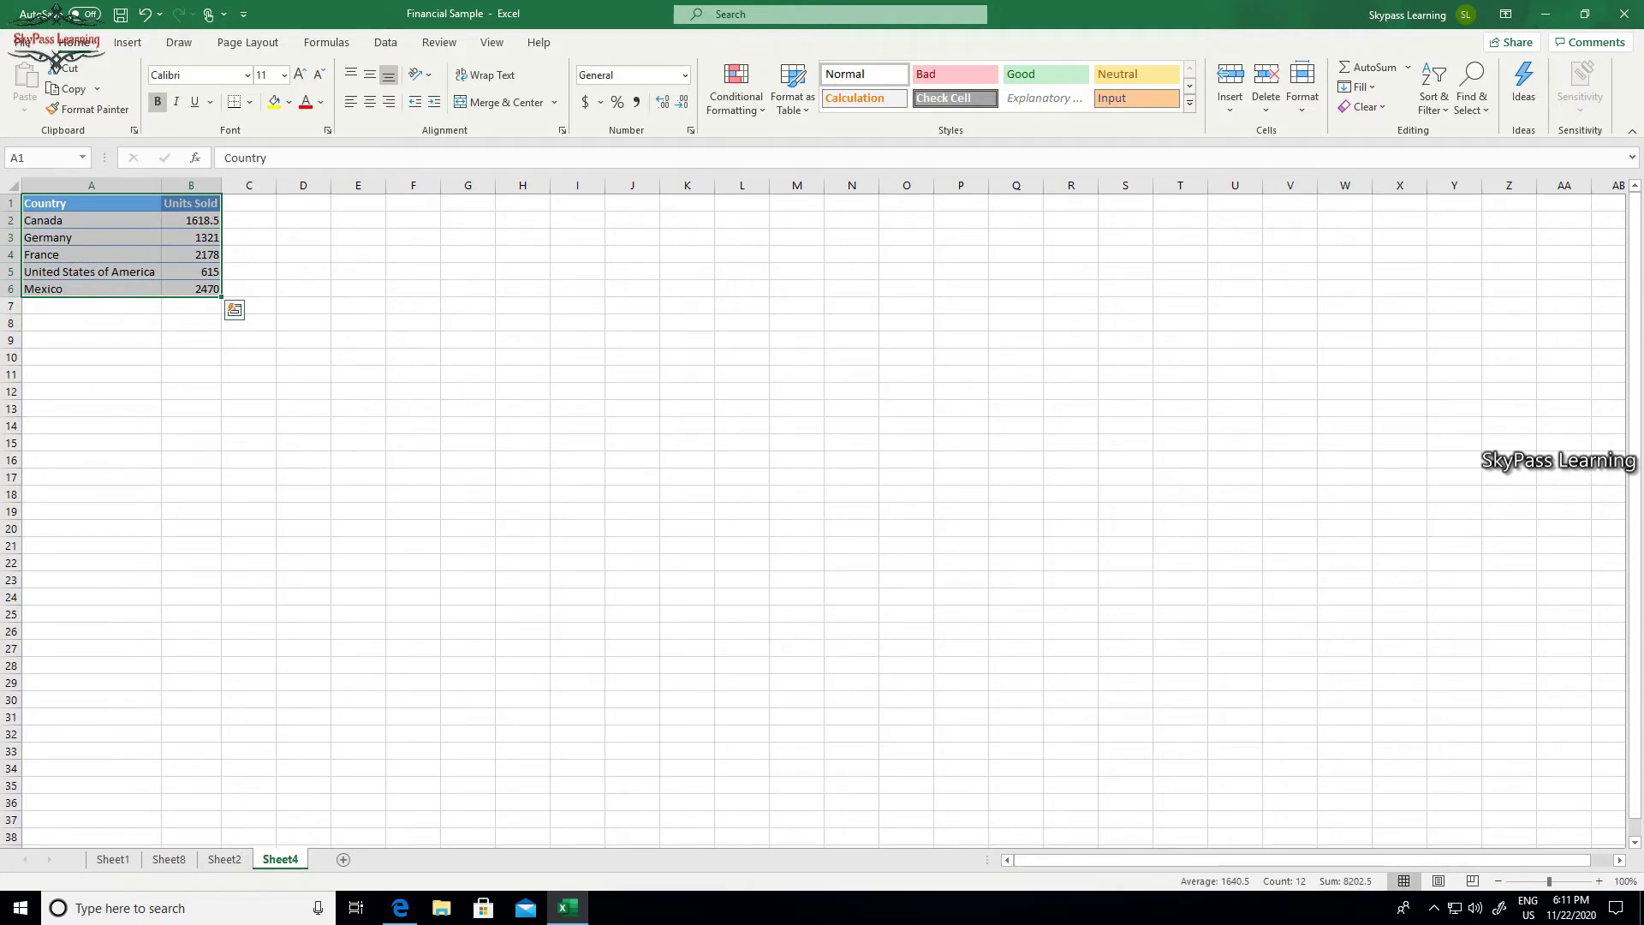
{"action": "left_click", "coordinate": [191, 357]}
{"action": "left_click_drag", "start_coordinate": [92, 203], "coordinate": [193, 289]}
Preview the recommended filled map and pie charts for the Country and Units Sold data, inserting none of them.
{"action": "left_click", "coordinate": [128, 43]}
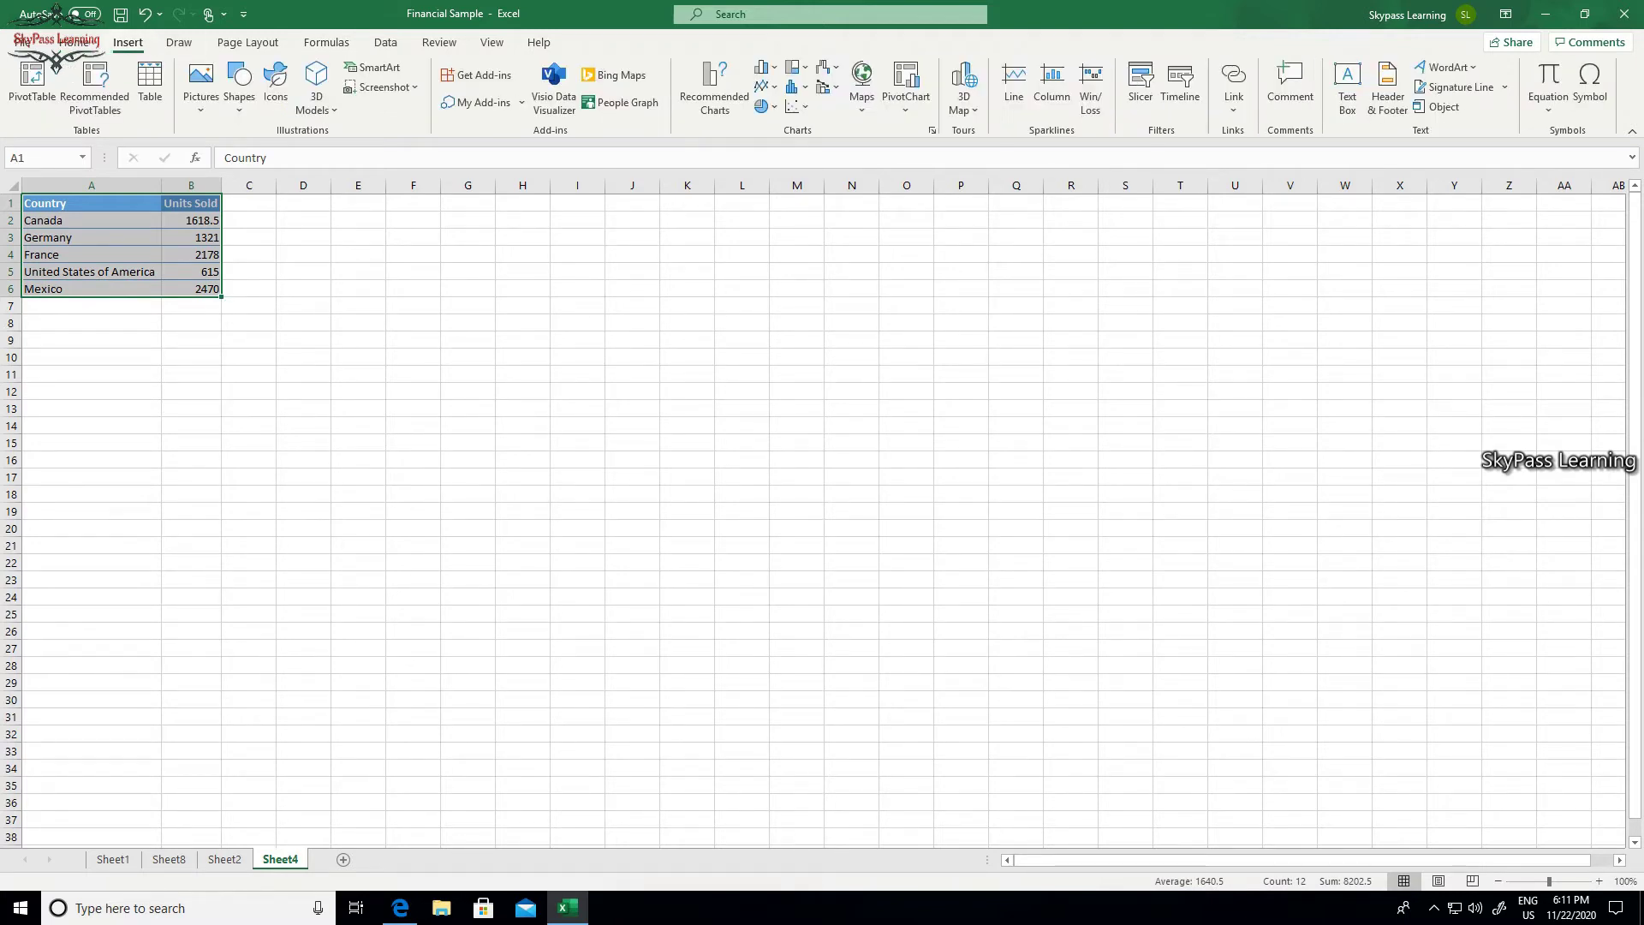
{"action": "left_click", "coordinate": [715, 86]}
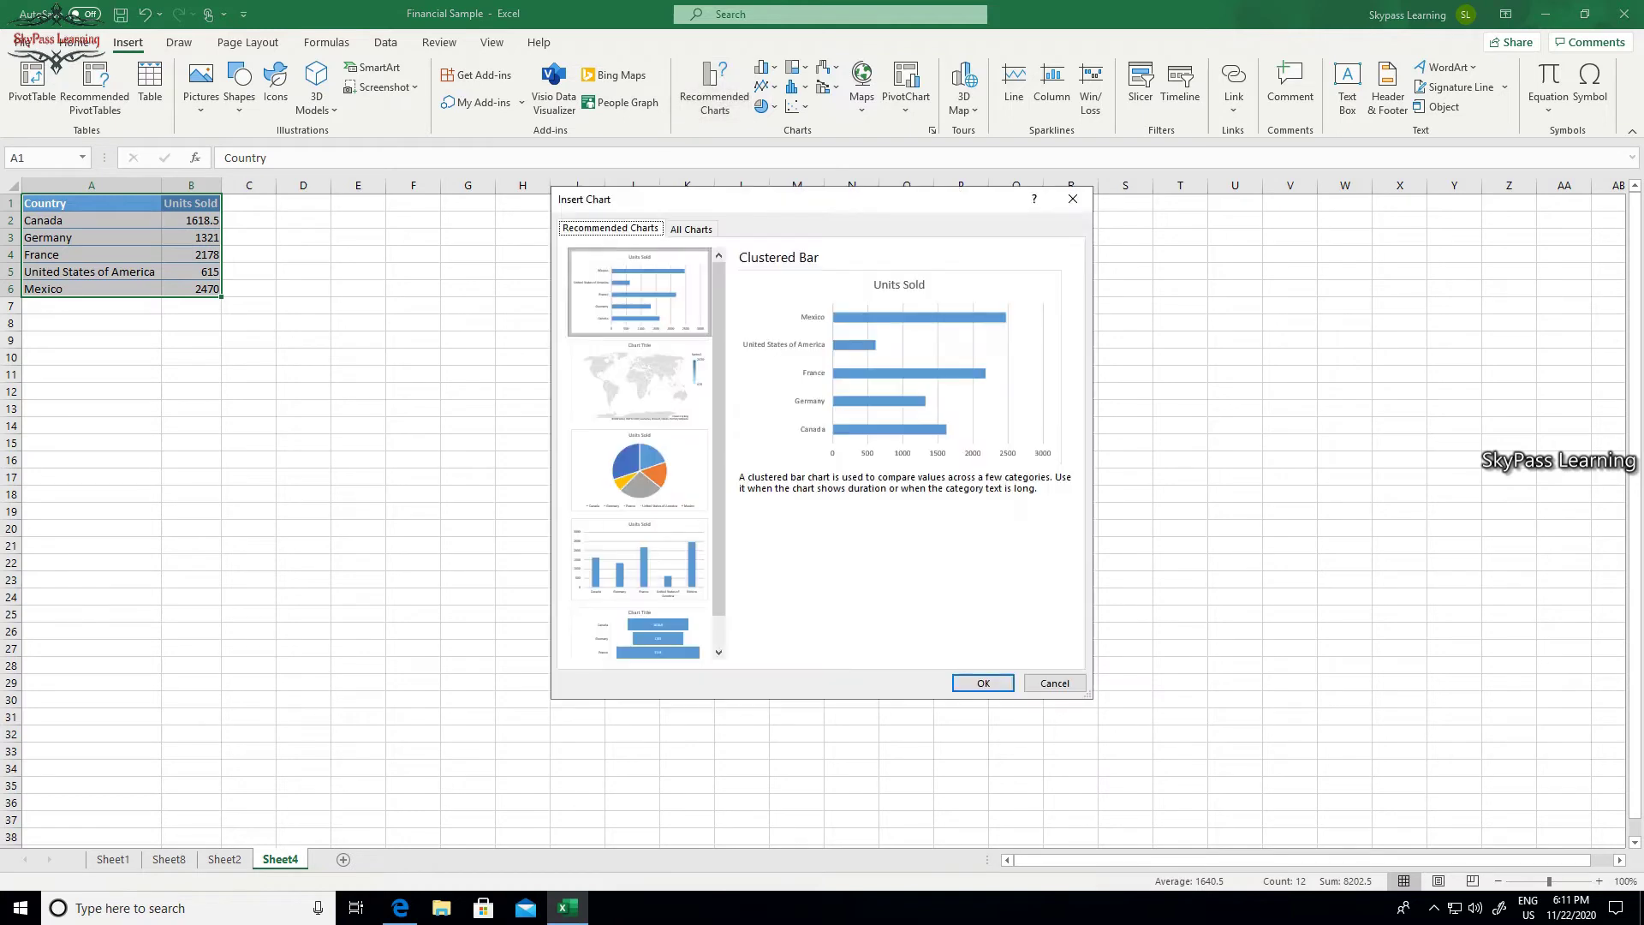
{"action": "left_click", "coordinate": [640, 470]}
{"action": "key", "text": "Up"}
{"action": "key", "text": "Up"}
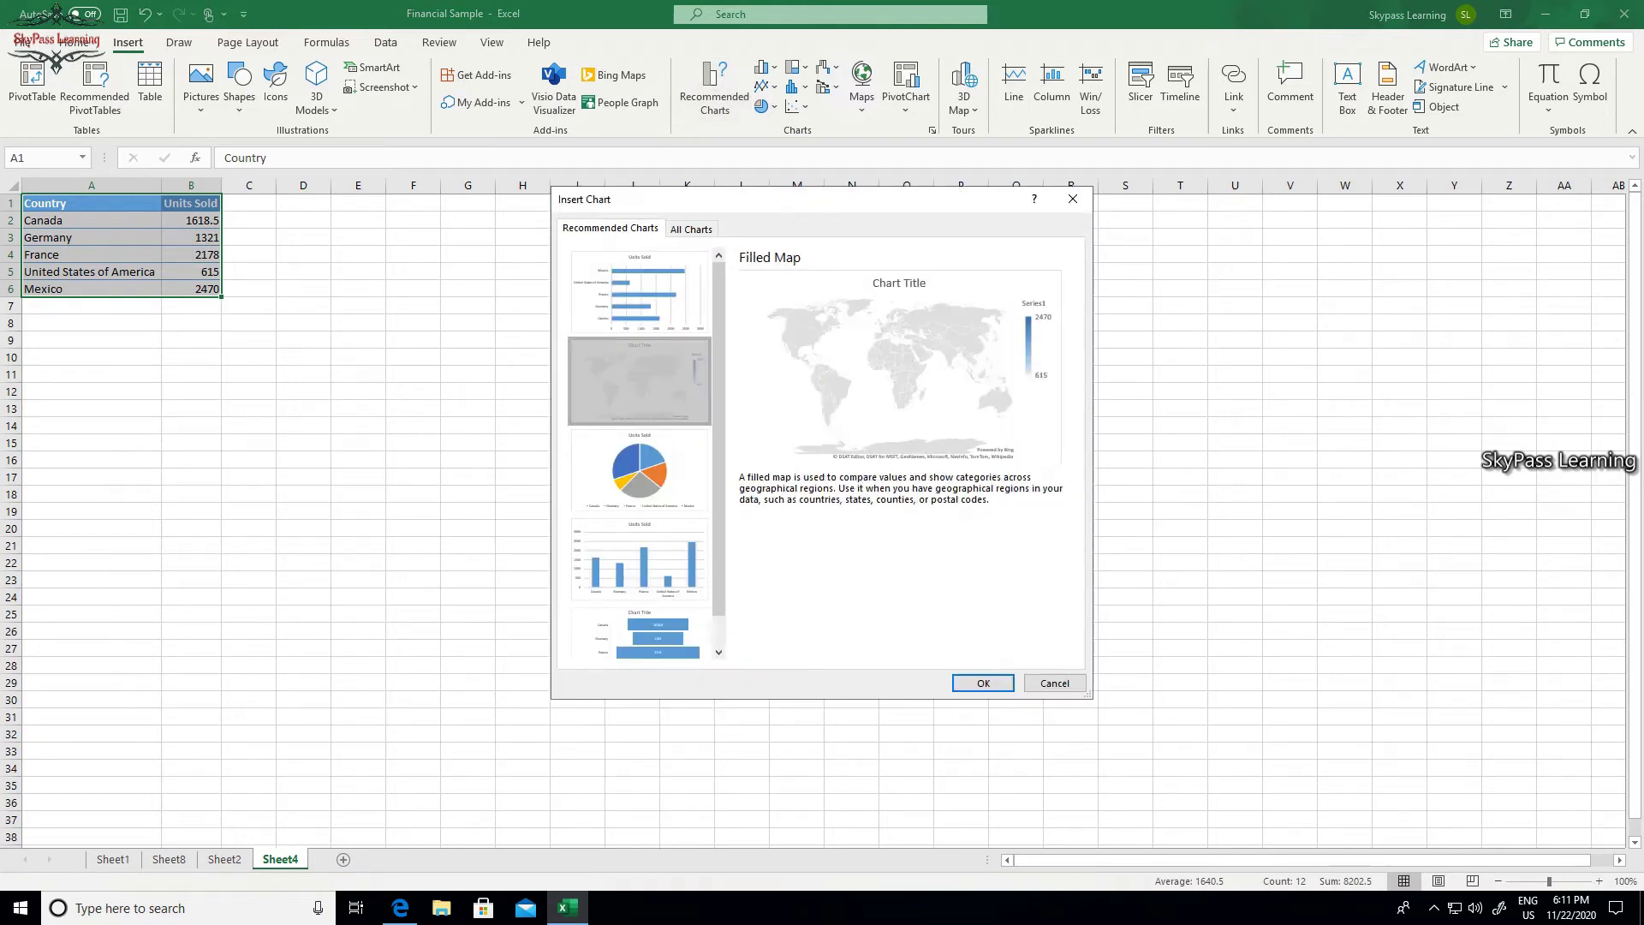
{"action": "key", "text": "Down"}
{"action": "key", "text": "Down"}
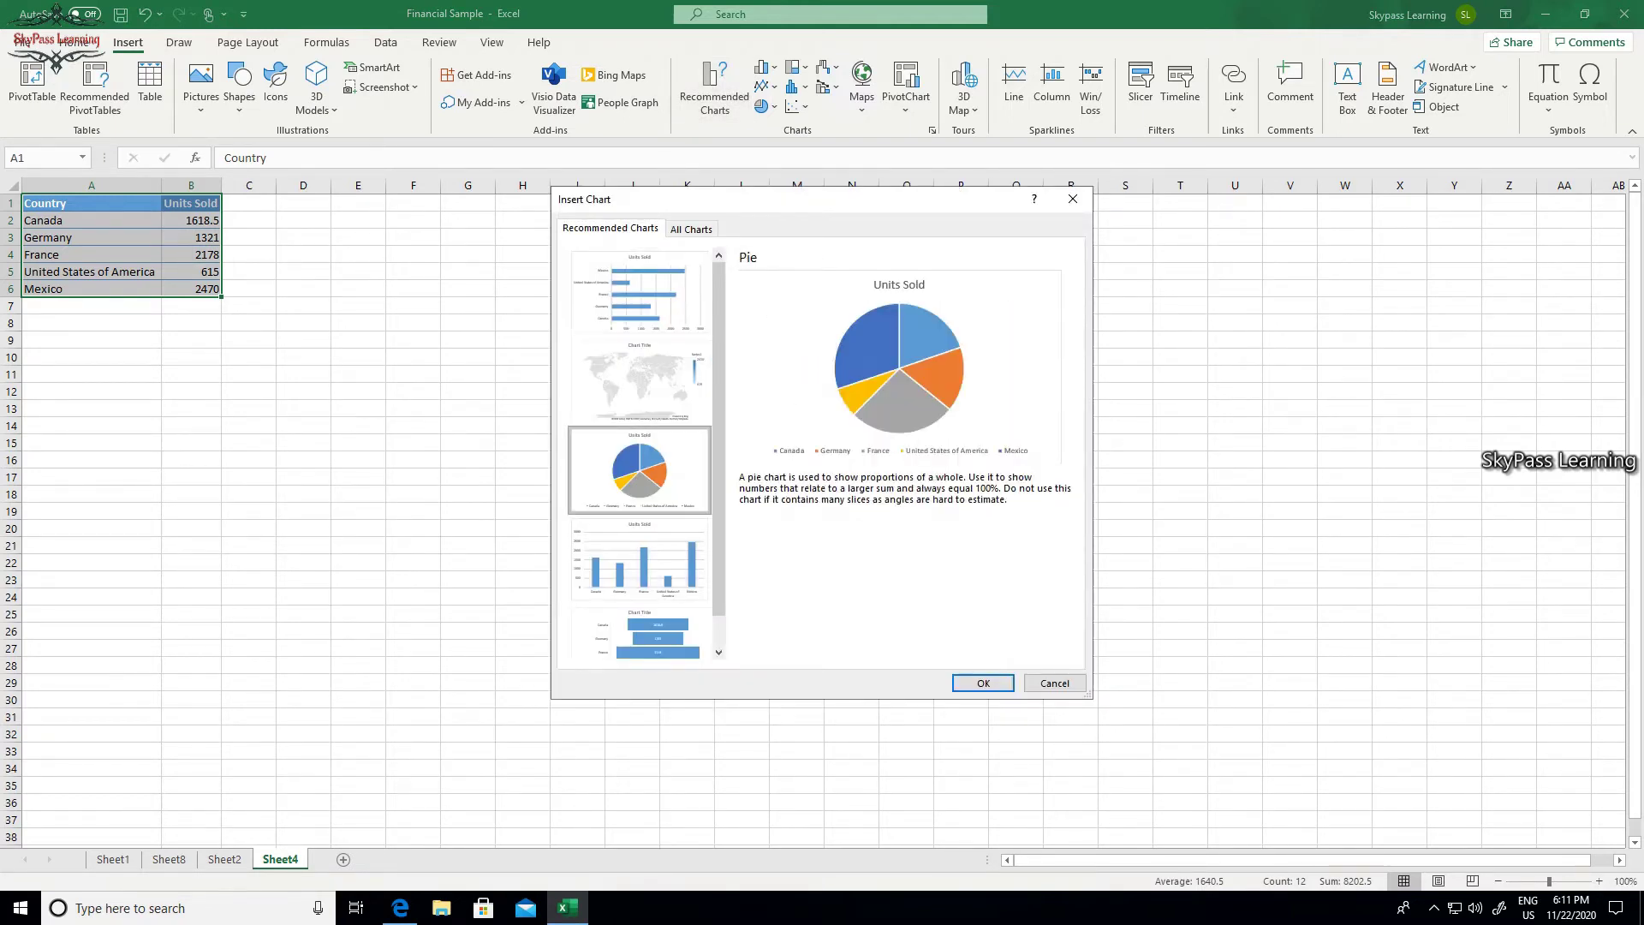
{"action": "left_click", "coordinate": [1055, 684]}
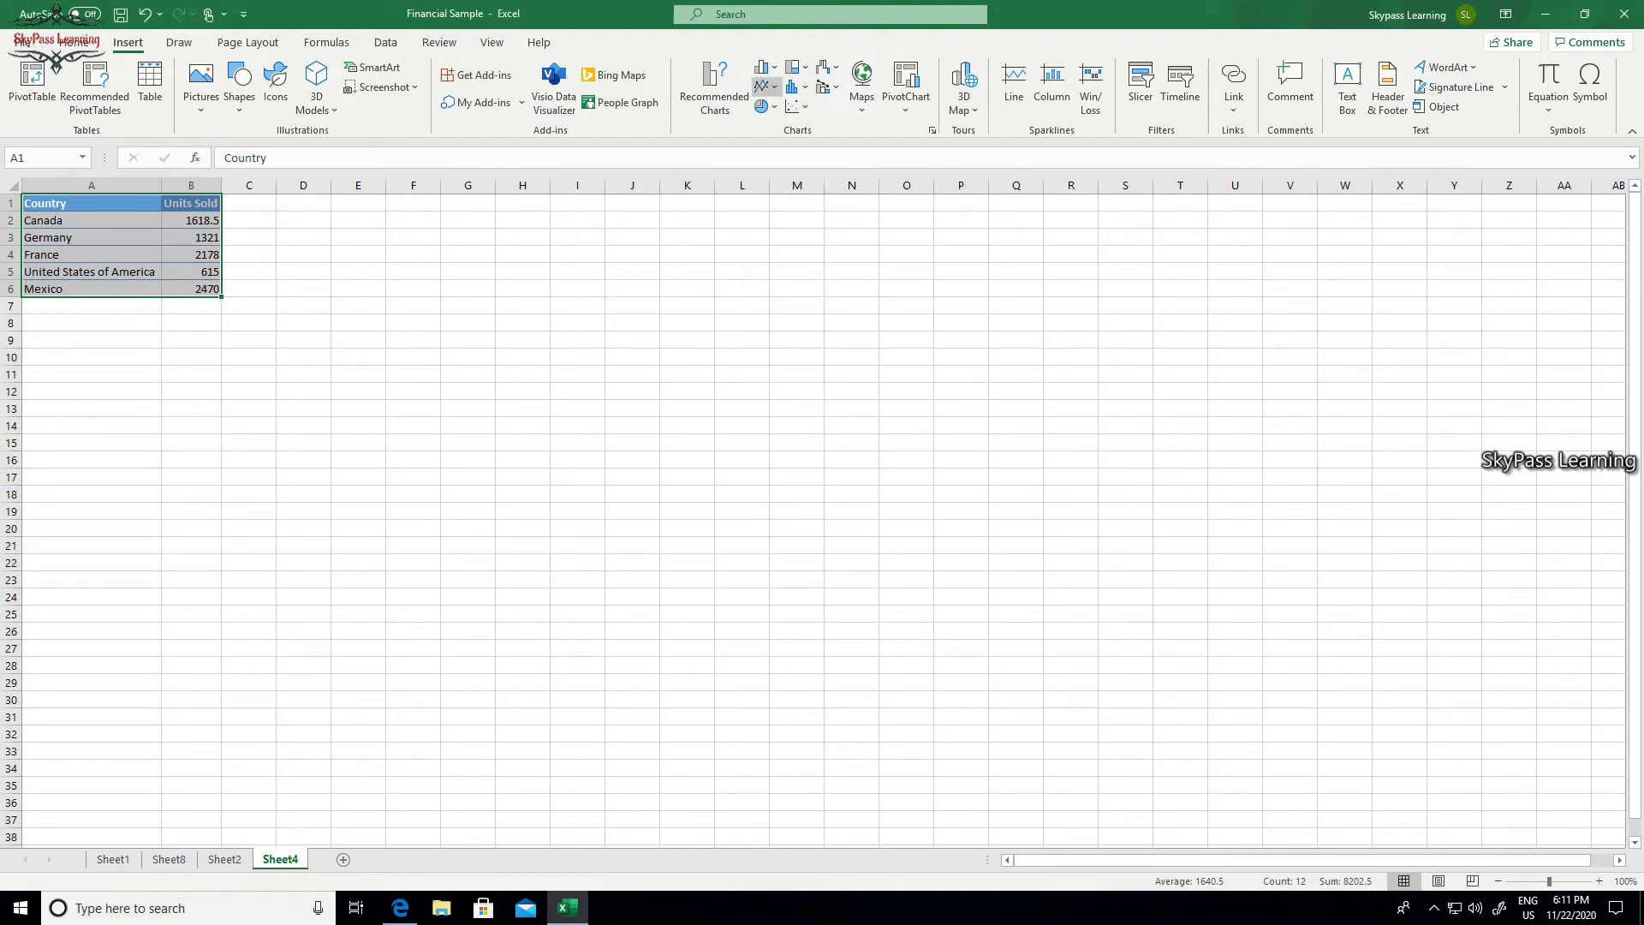
Insert a 2-D pie chart of units sold by country, then deselect it by selecting cell K9.
{"action": "left_click", "coordinate": [761, 106]}
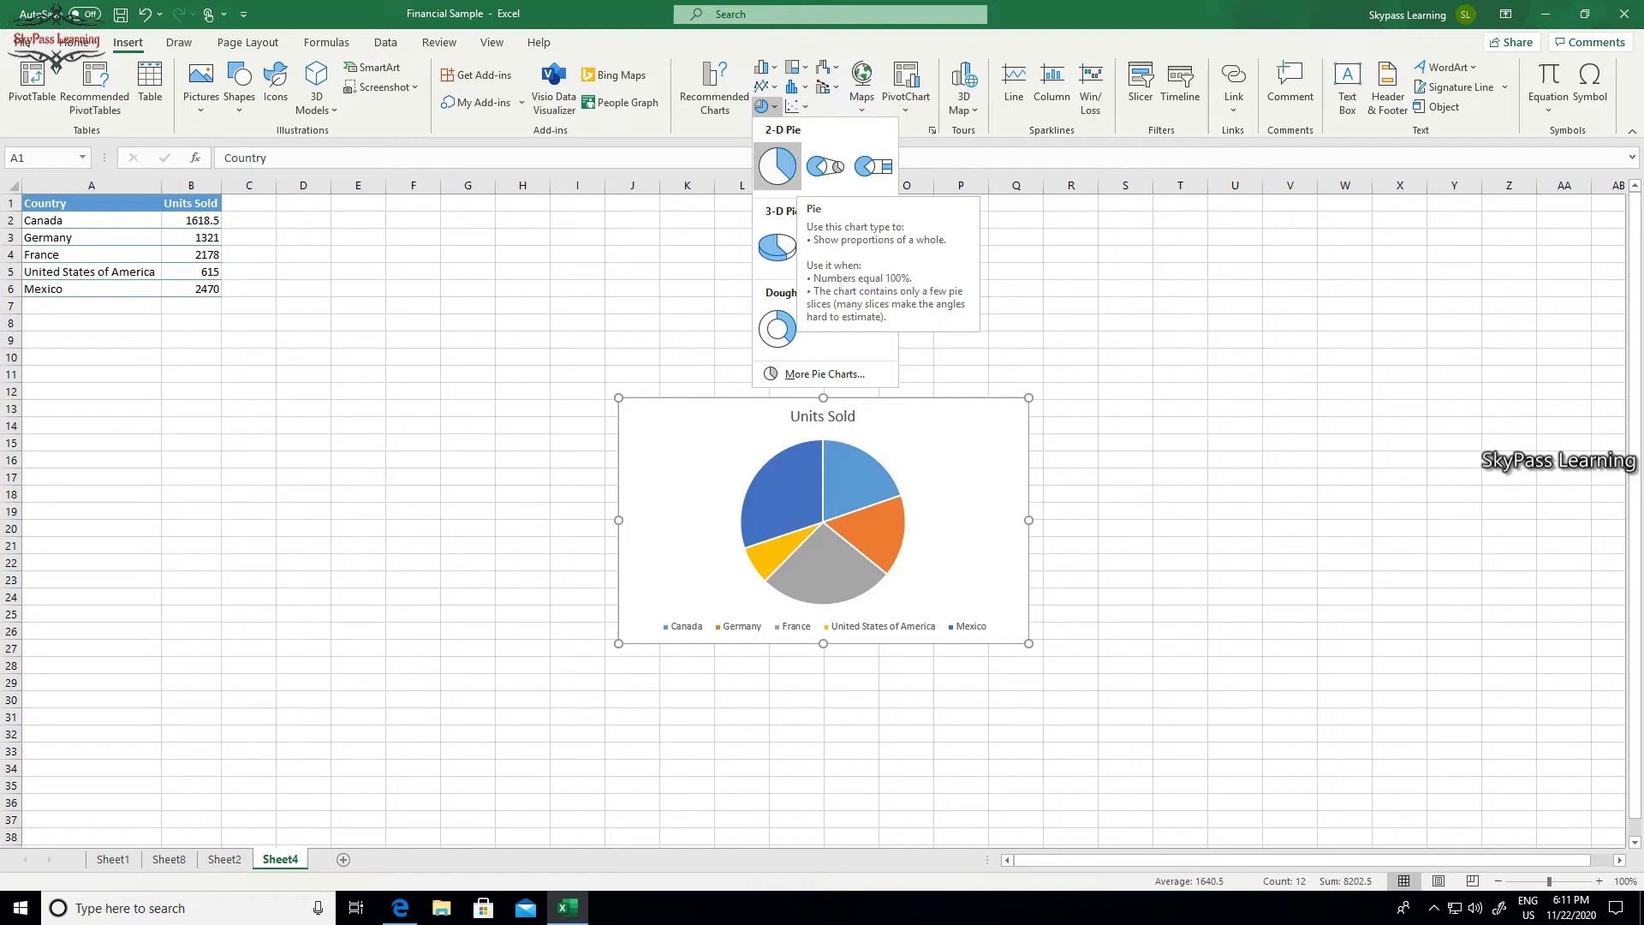
{"action": "left_click", "coordinate": [778, 166]}
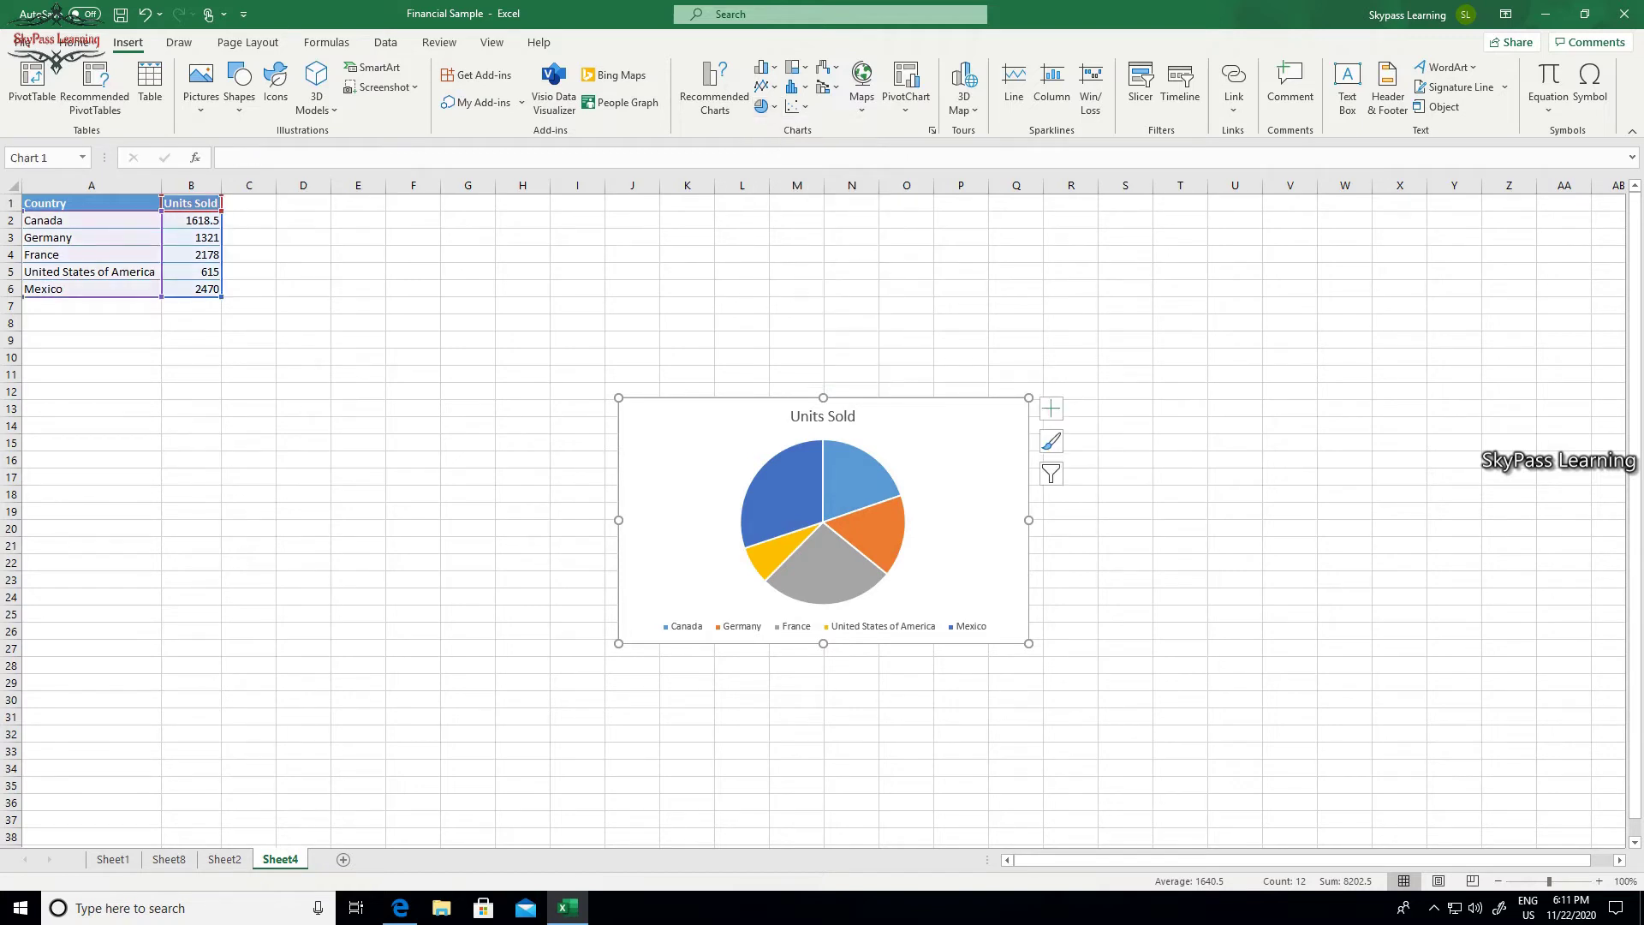
{"action": "left_click", "coordinate": [686, 340]}
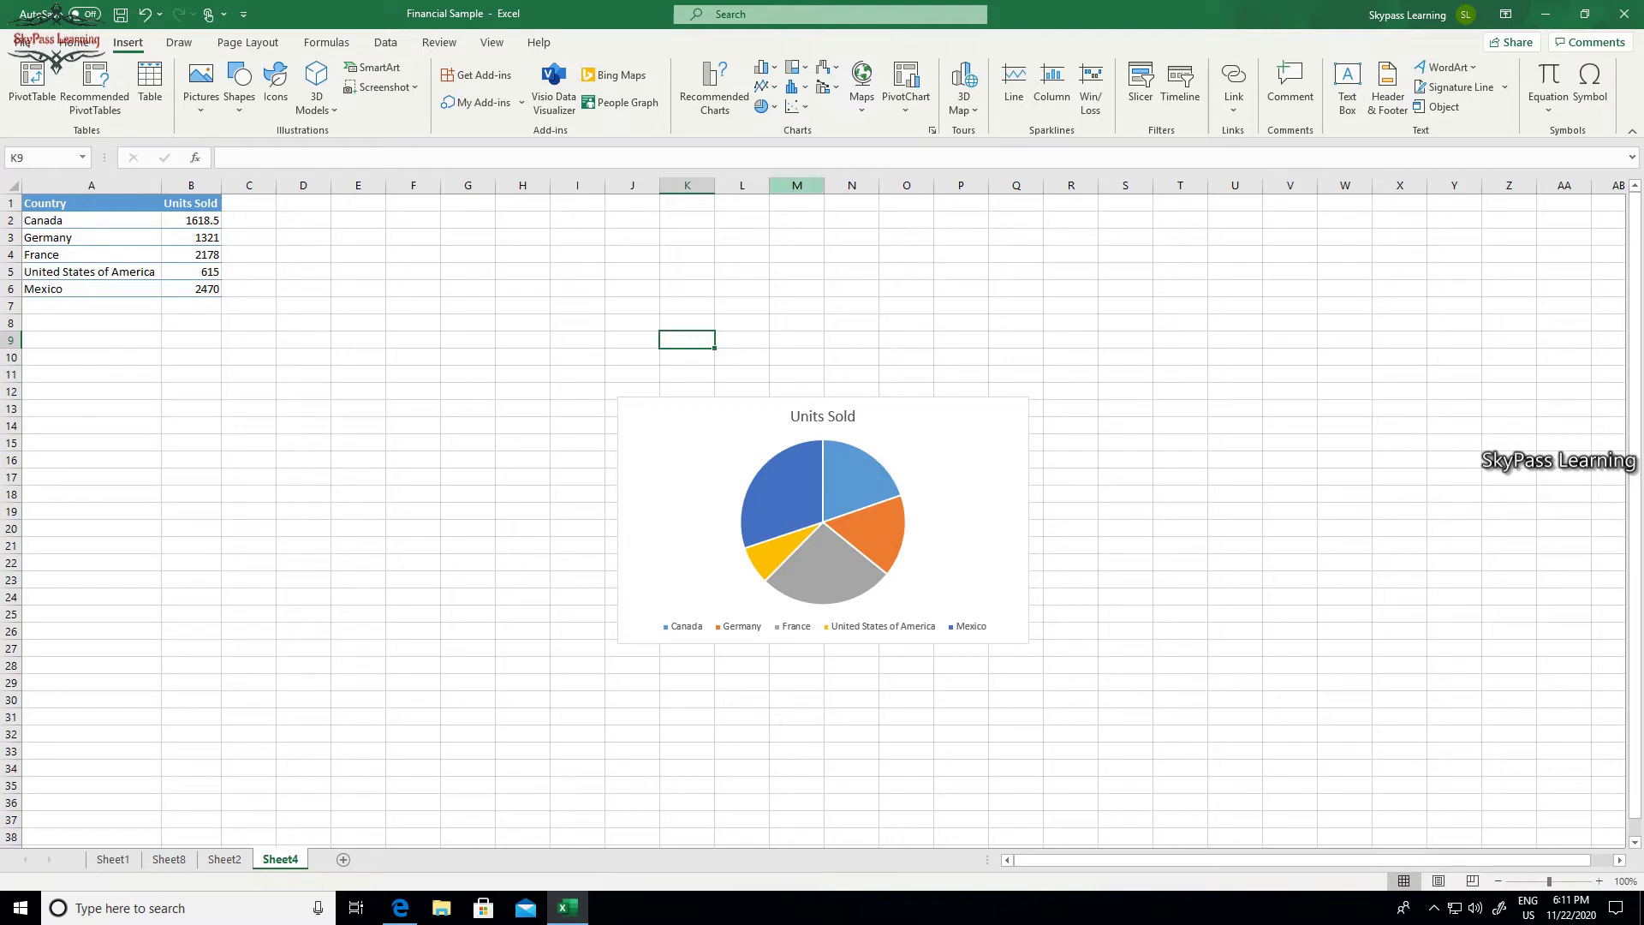
Insert a 2-D line chart with the empty cell K9 selected and place it to the right of the pie chart.
{"action": "left_click", "coordinate": [765, 87]}
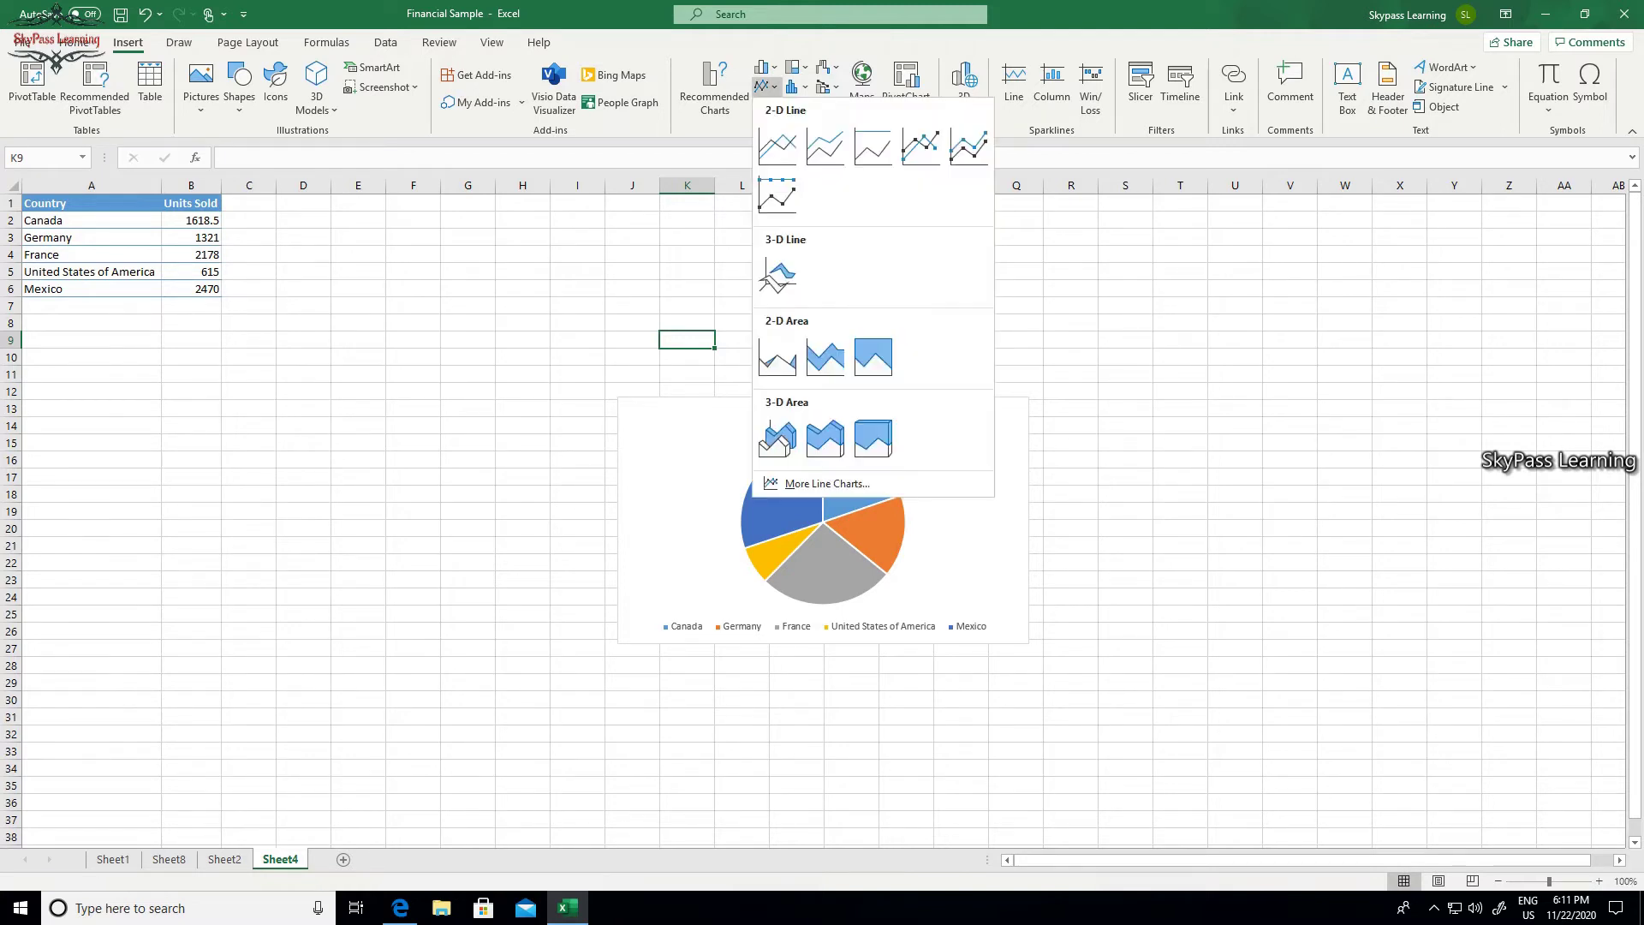
{"action": "left_click", "coordinate": [777, 146]}
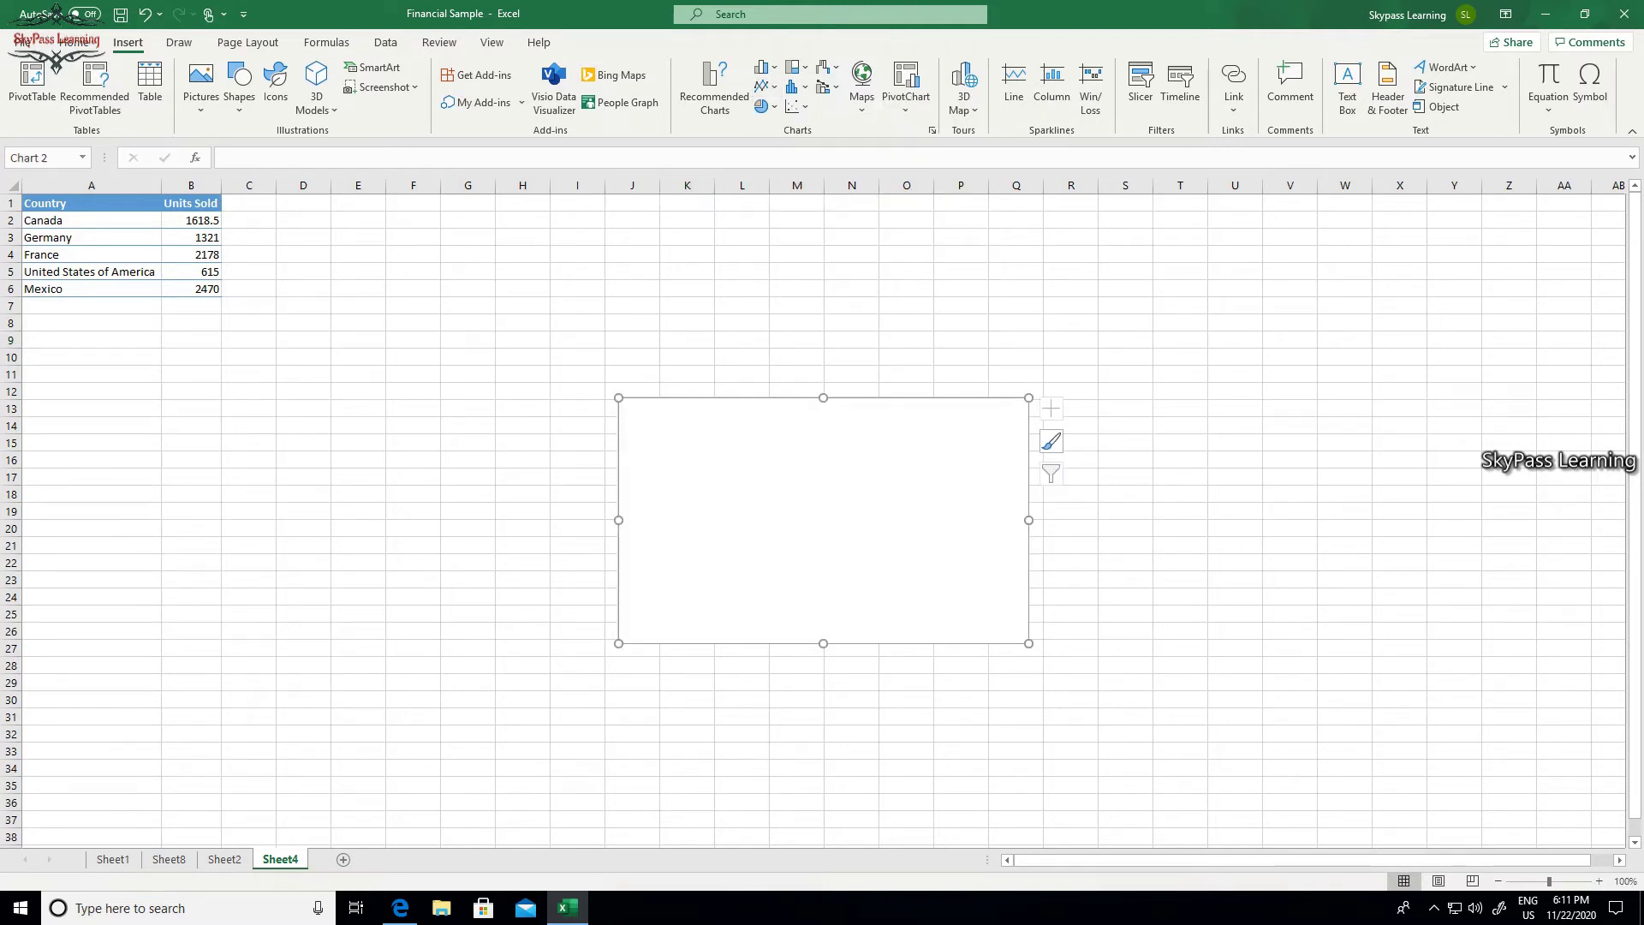
{"action": "left_click_drag", "start_coordinate": [823, 520], "coordinate": [1289, 441]}
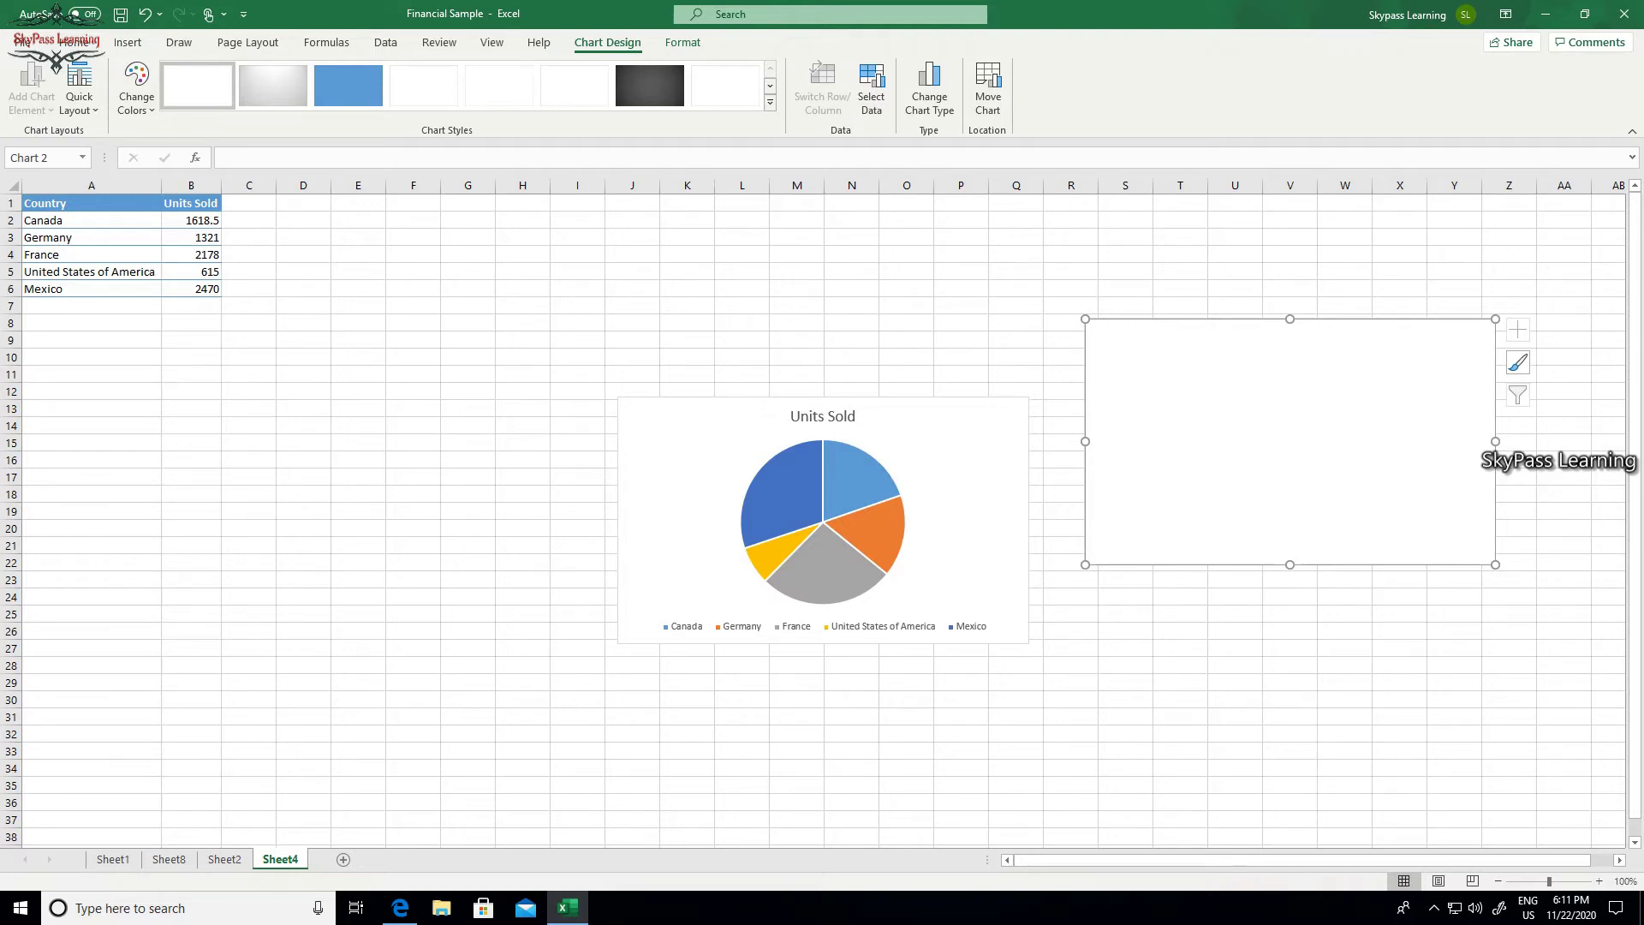
Insert a 2-D clustered column chart from the Country and Units Sold data in A1:B6.
{"action": "left_click", "coordinate": [128, 42]}
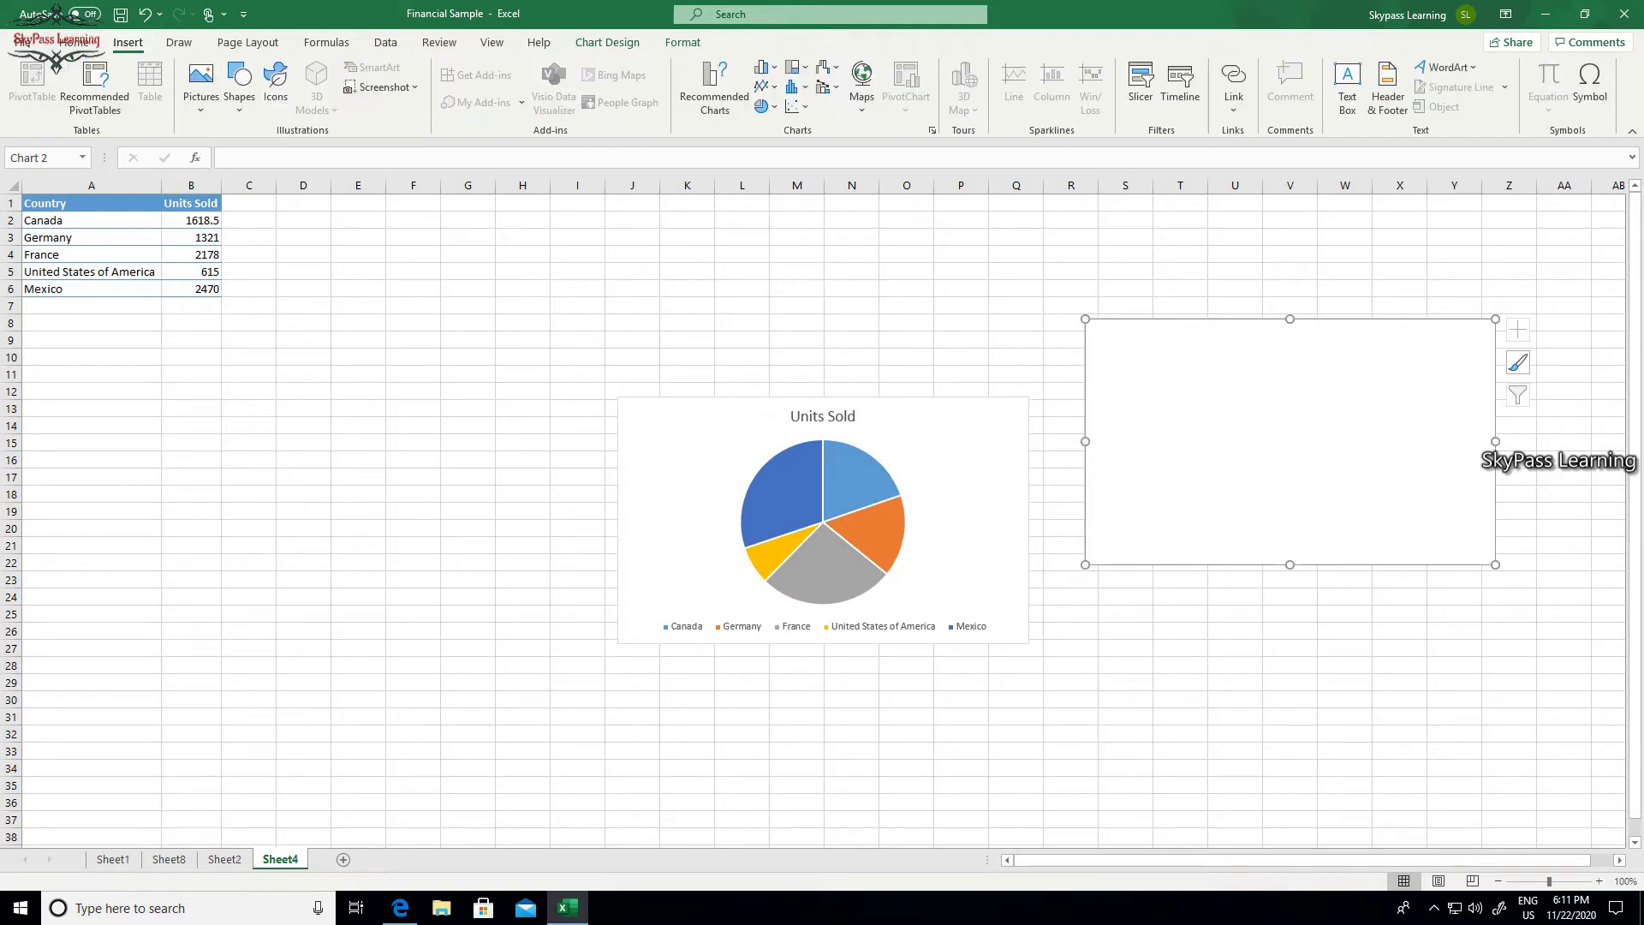
{"action": "left_click", "coordinate": [91, 204]}
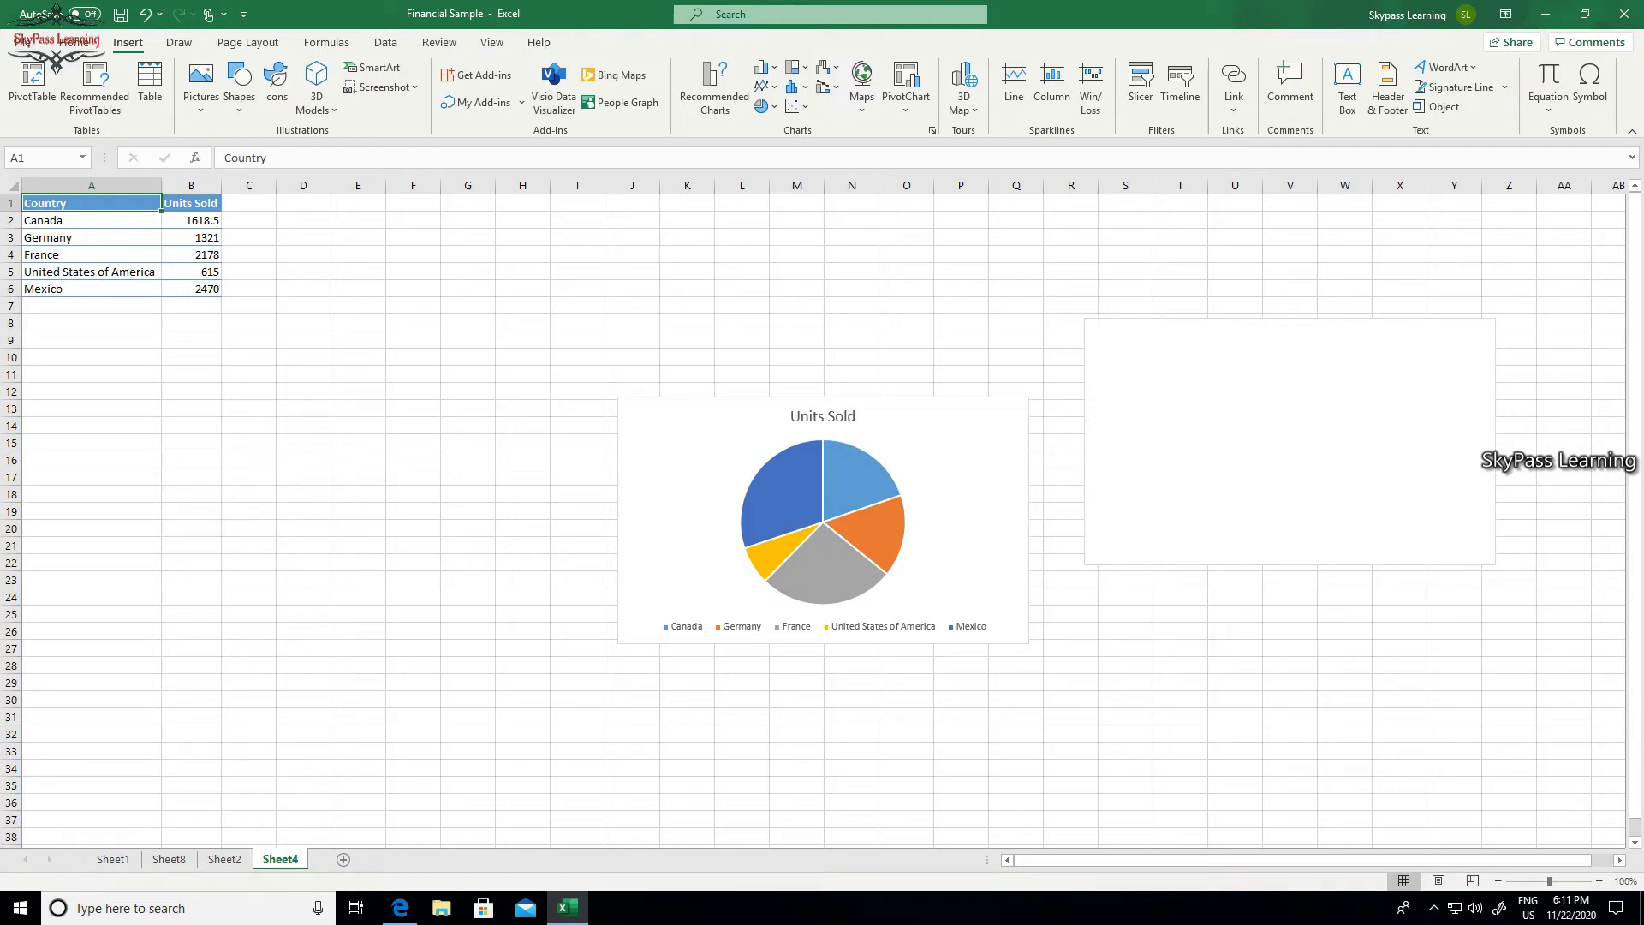
{"action": "key", "text": "ctrl+shift+Right"}
{"action": "key", "text": "ctrl+shift+Down"}
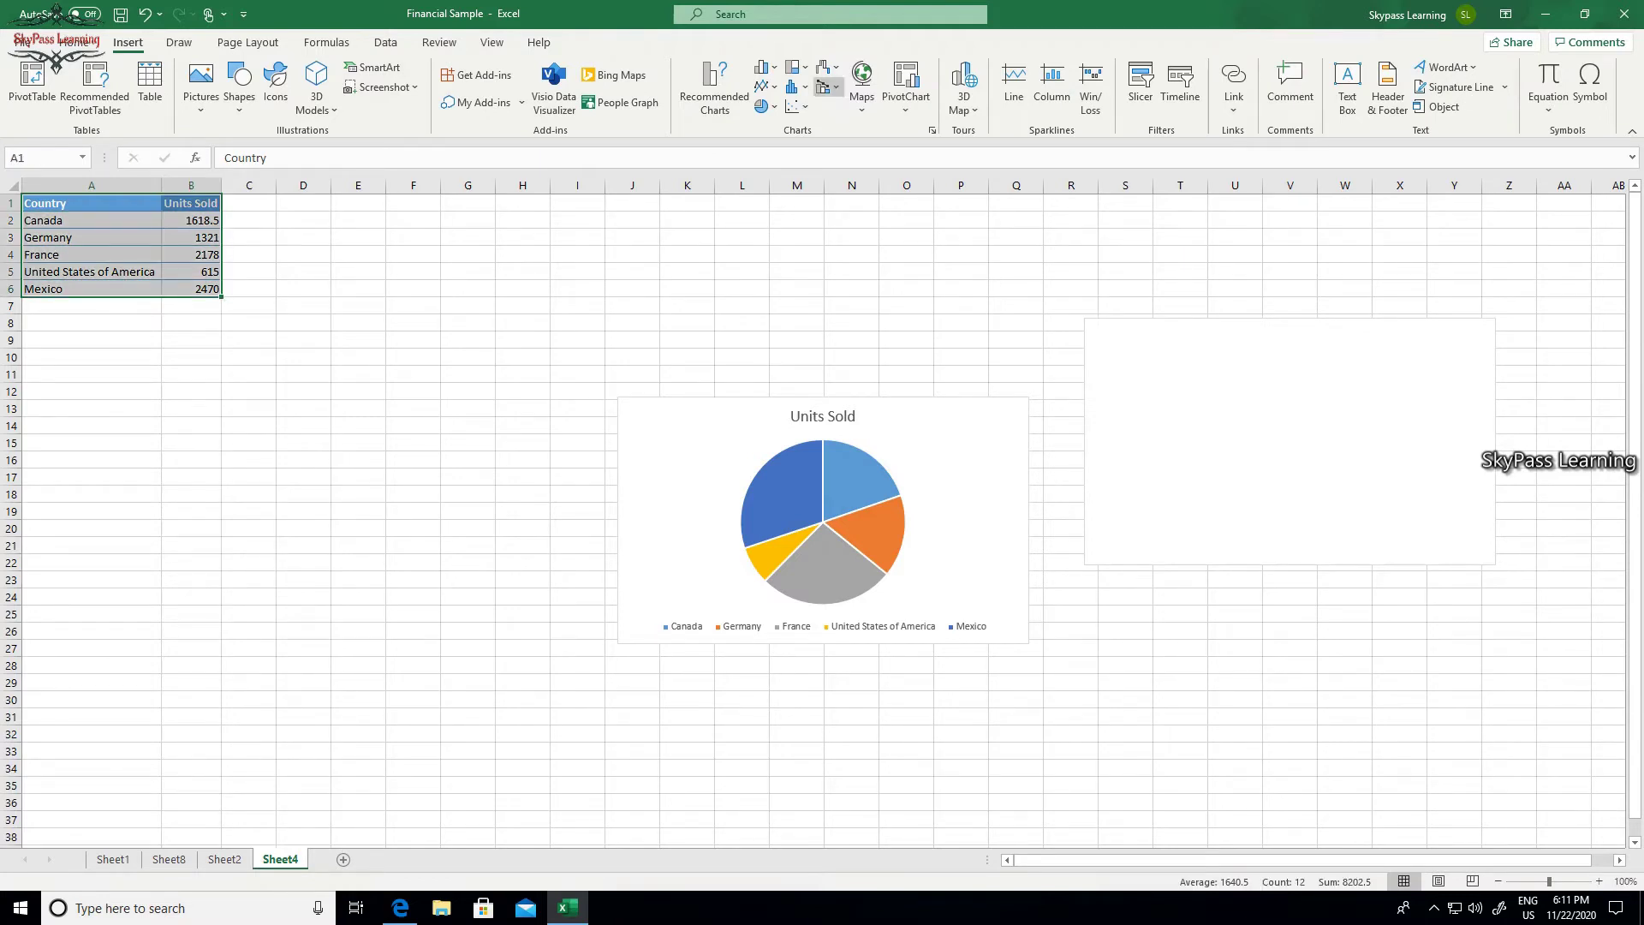
{"action": "left_click", "coordinate": [797, 67]}
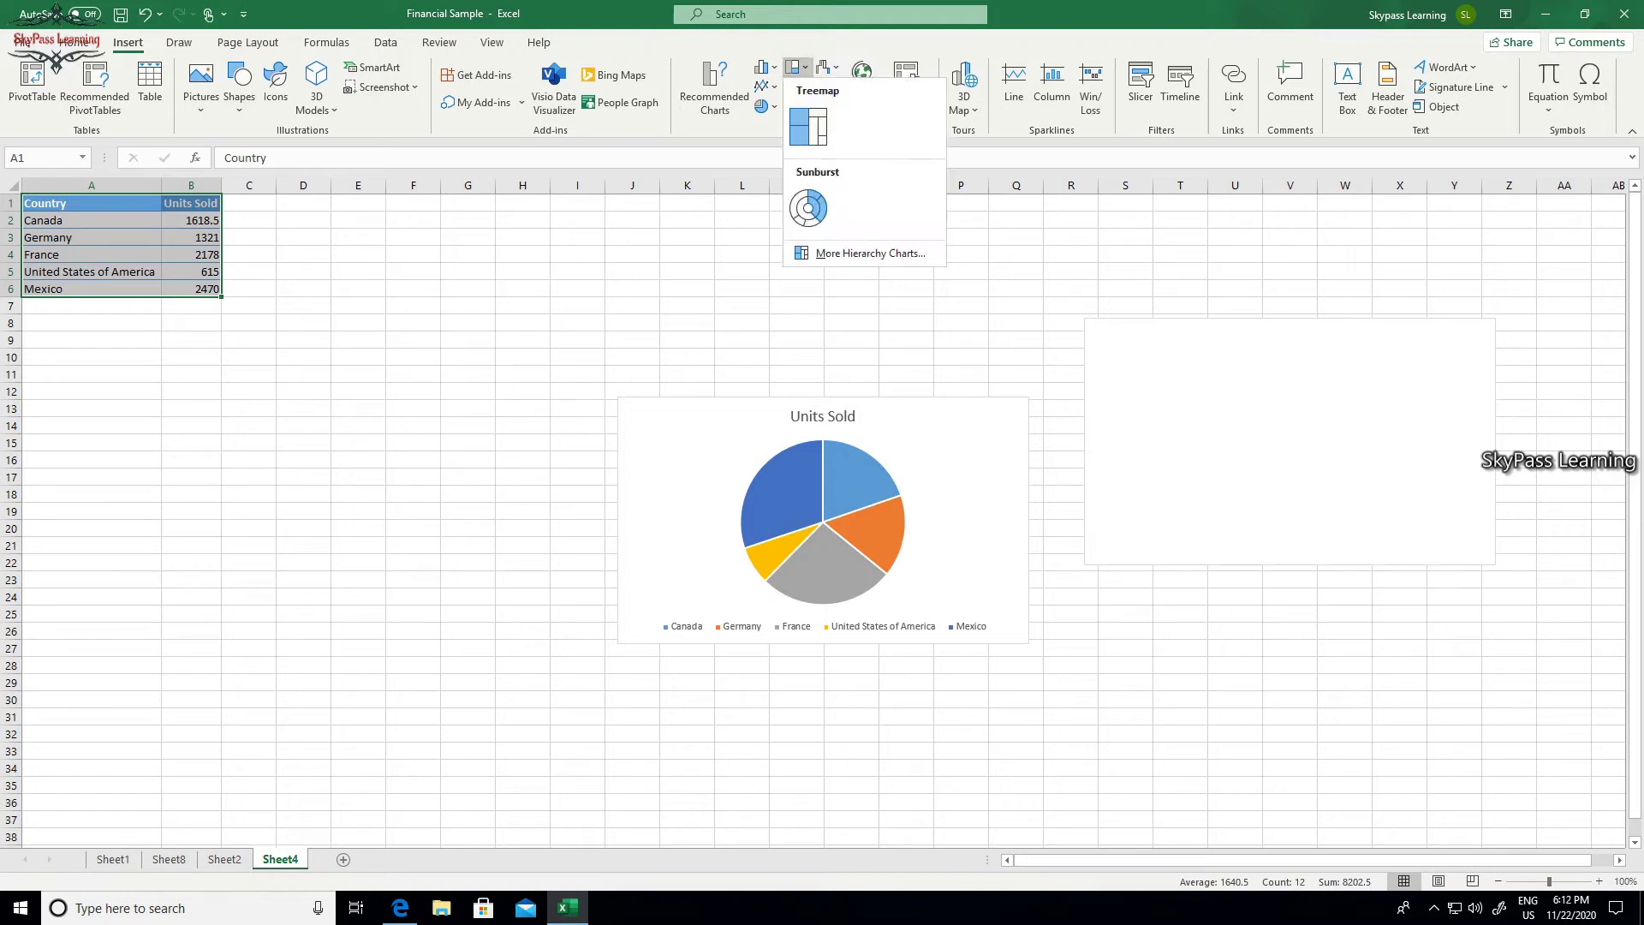
{"action": "left_click", "coordinate": [765, 67]}
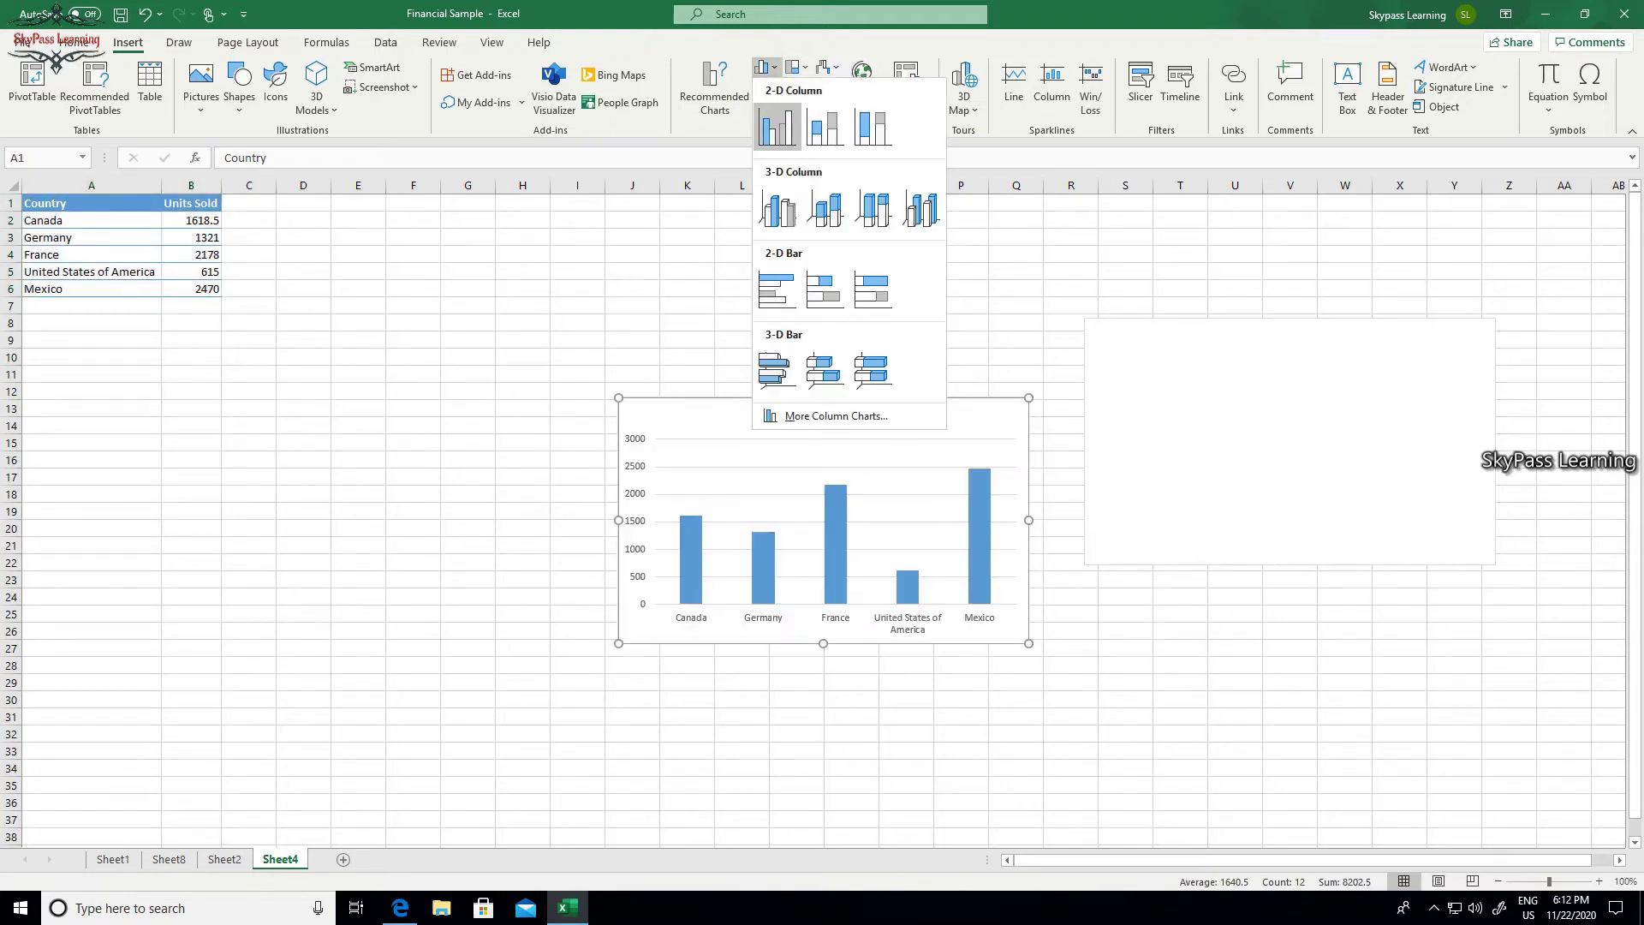
{"action": "left_click", "coordinate": [777, 126]}
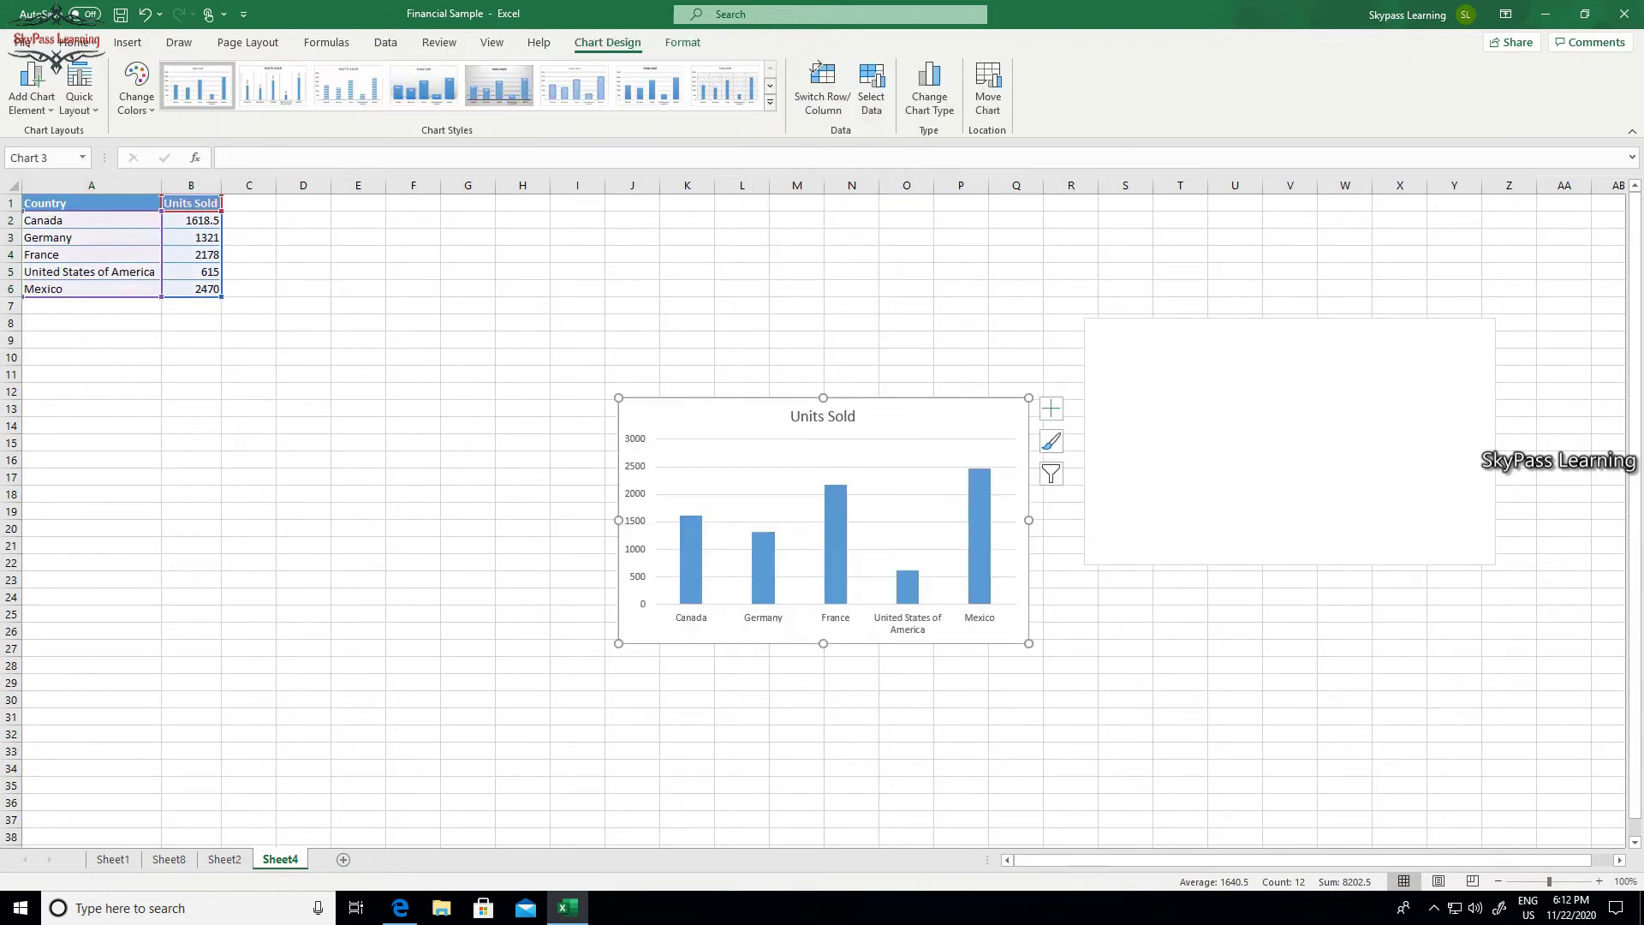
Move the Units Sold column chart to the left of the pie chart, keeping its title centred.
{"action": "left_click_drag", "start_coordinate": [823, 416], "coordinate": [654, 409]}
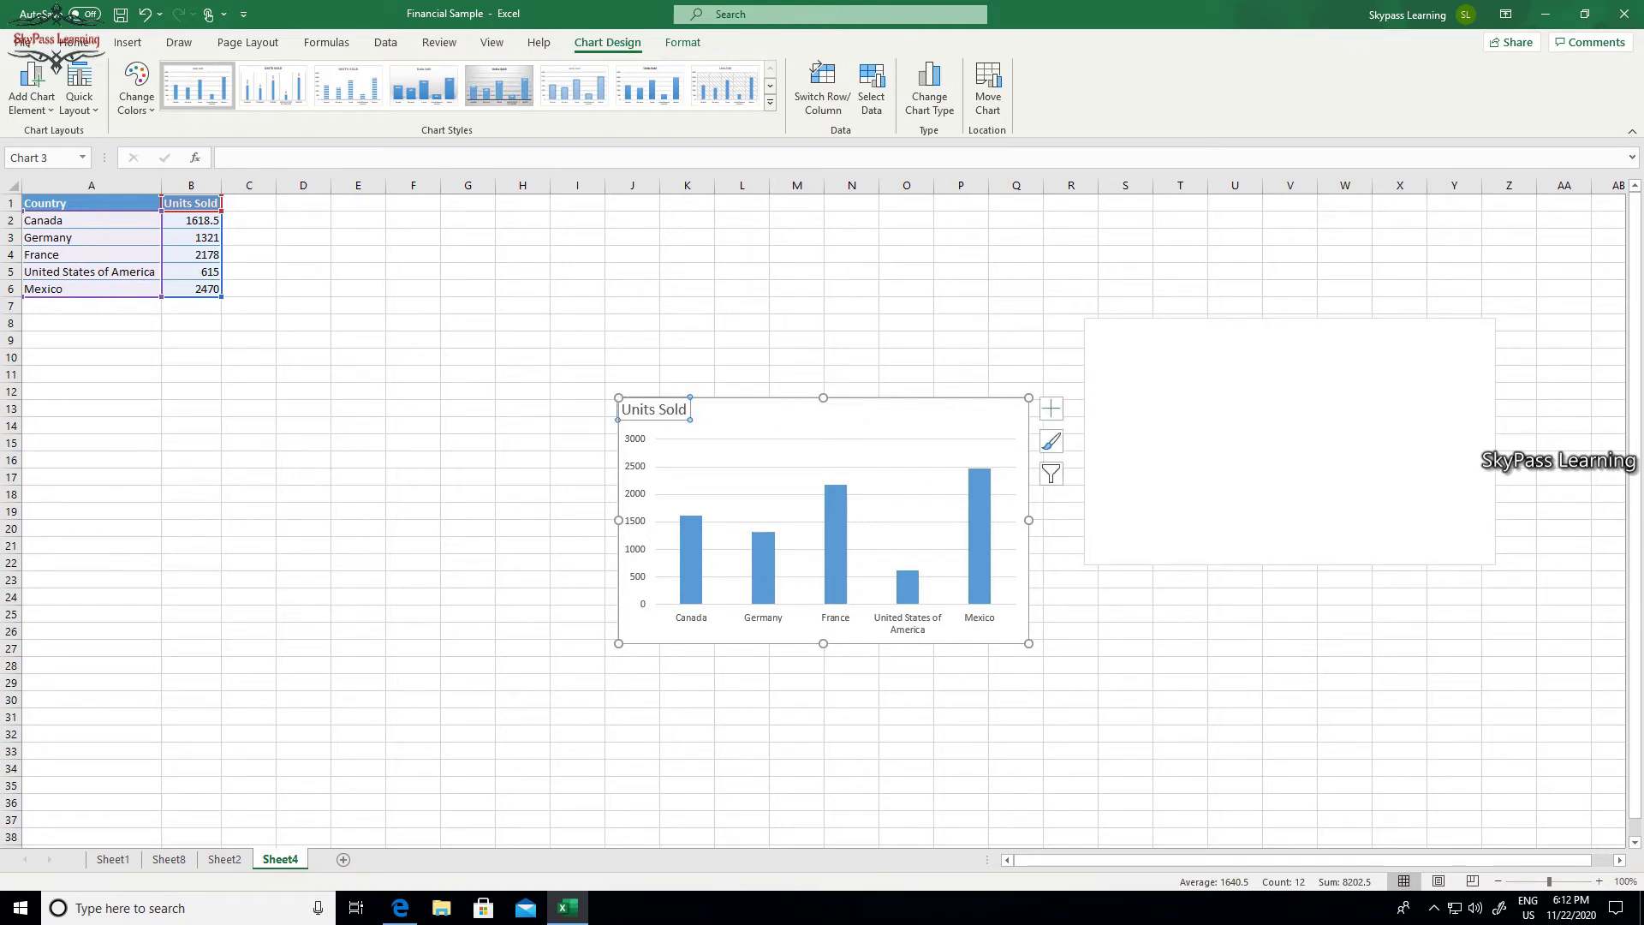
{"action": "key", "text": "ctrl+z"}
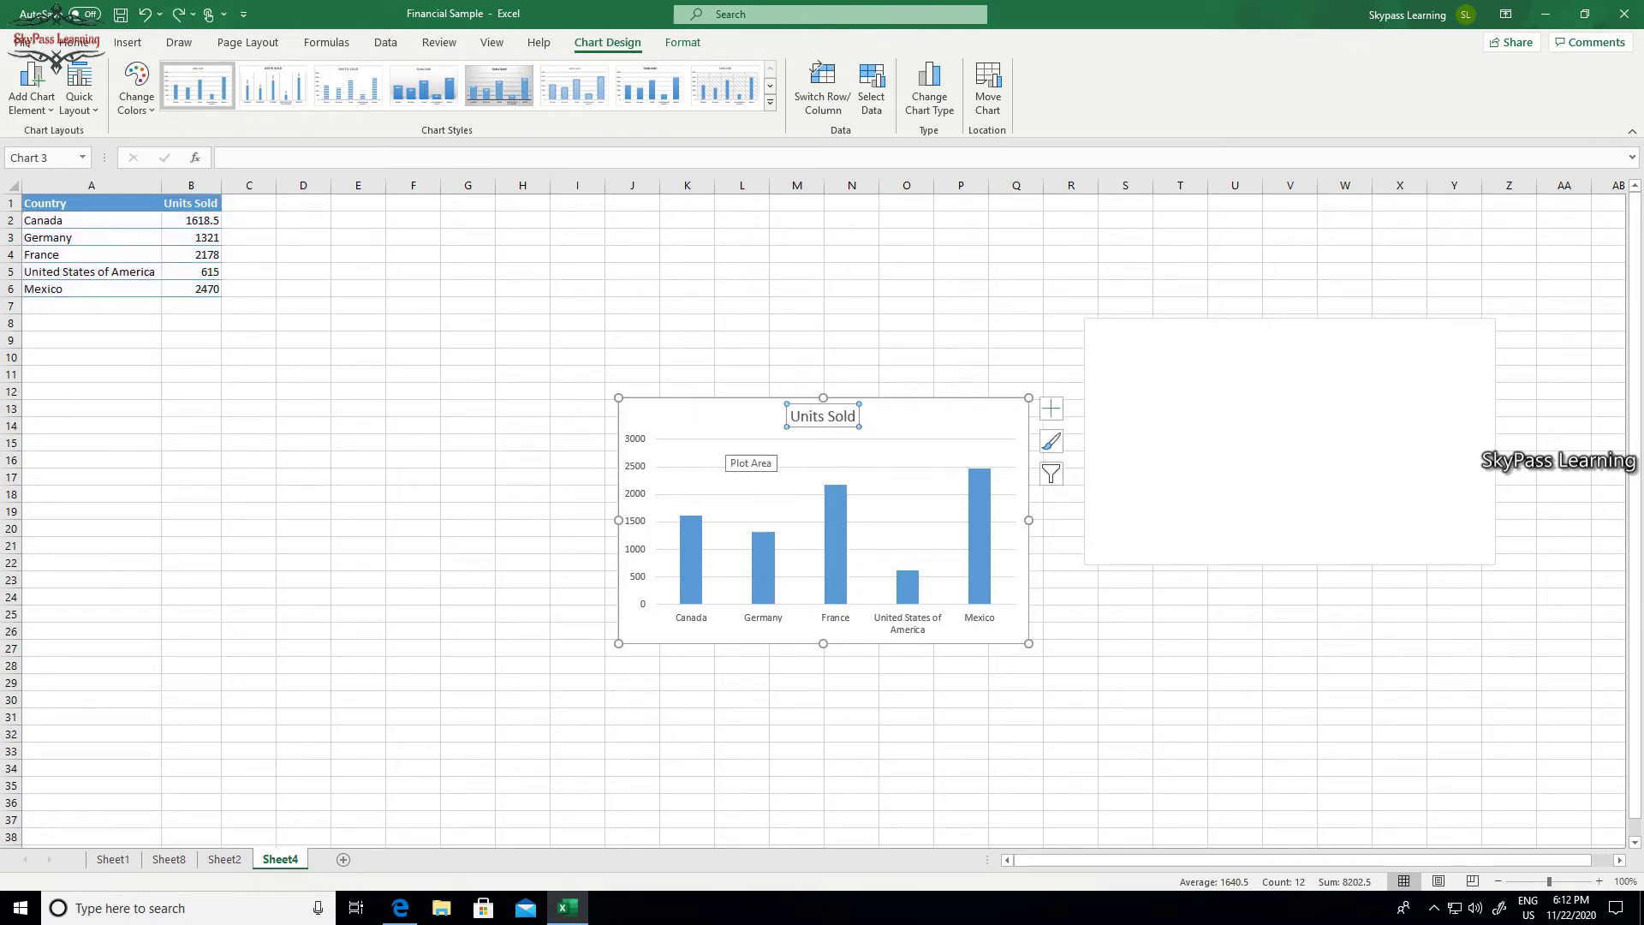
{"action": "left_click_drag", "start_coordinate": [733, 418], "coordinate": [356, 435]}
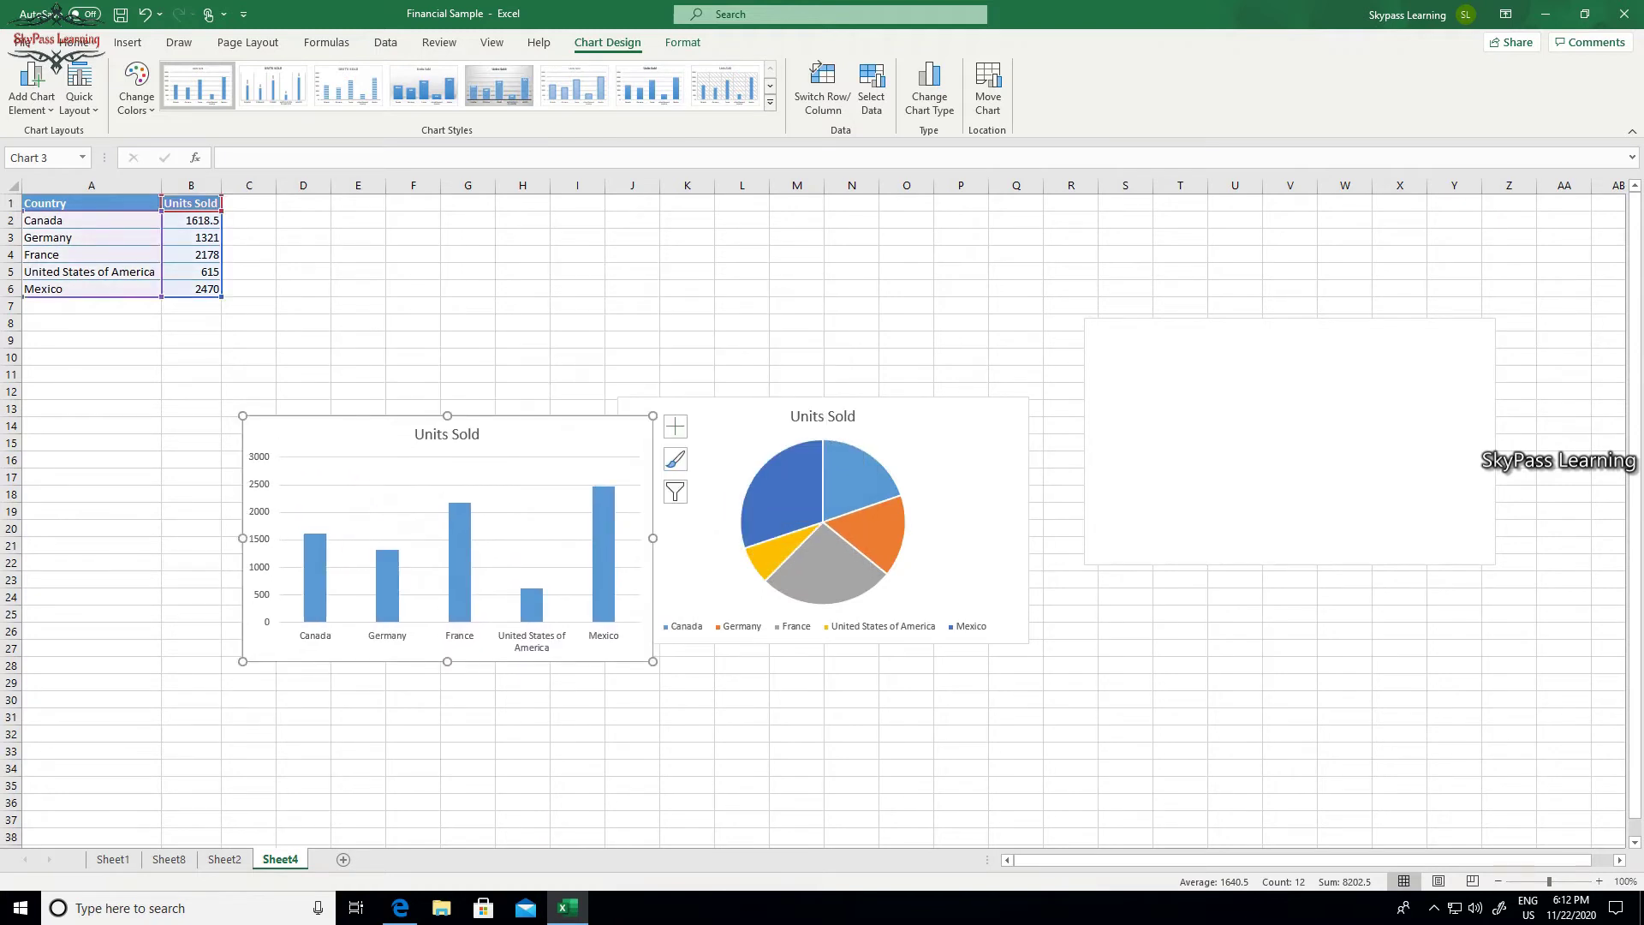
Open the data point formatting options for the Canada column in the column chart.
{"action": "left_click", "coordinate": [460, 561]}
{"action": "double_click", "coordinate": [315, 578]}
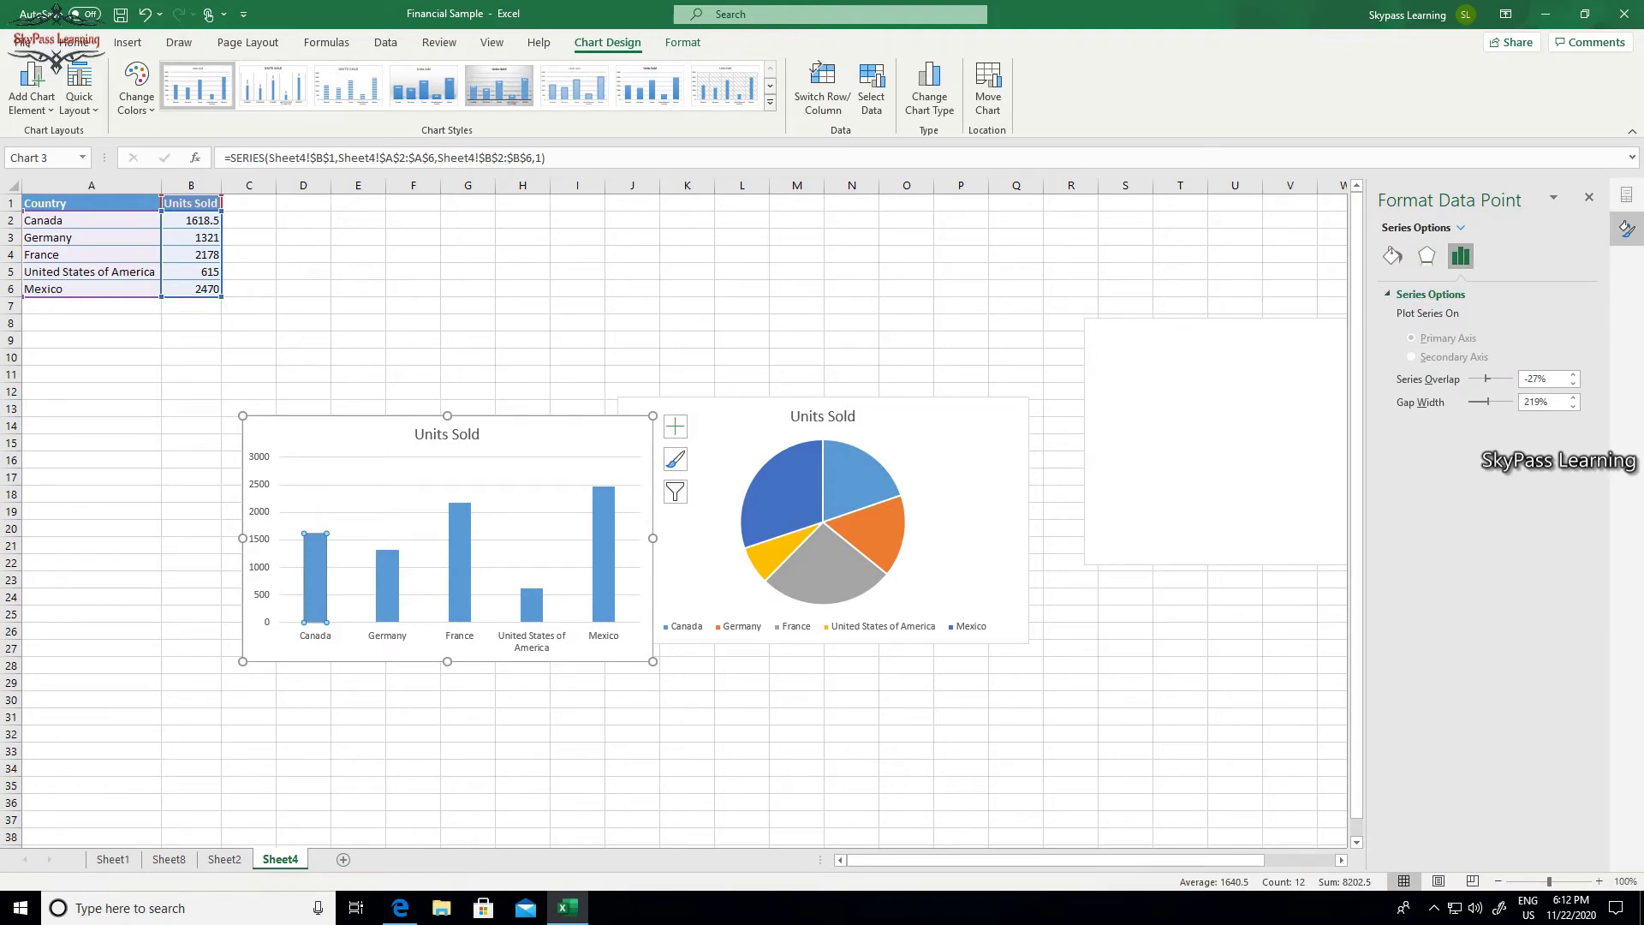
Set Germany's units sold in cell B3 to 2000.
{"action": "left_click", "coordinate": [188, 239]}
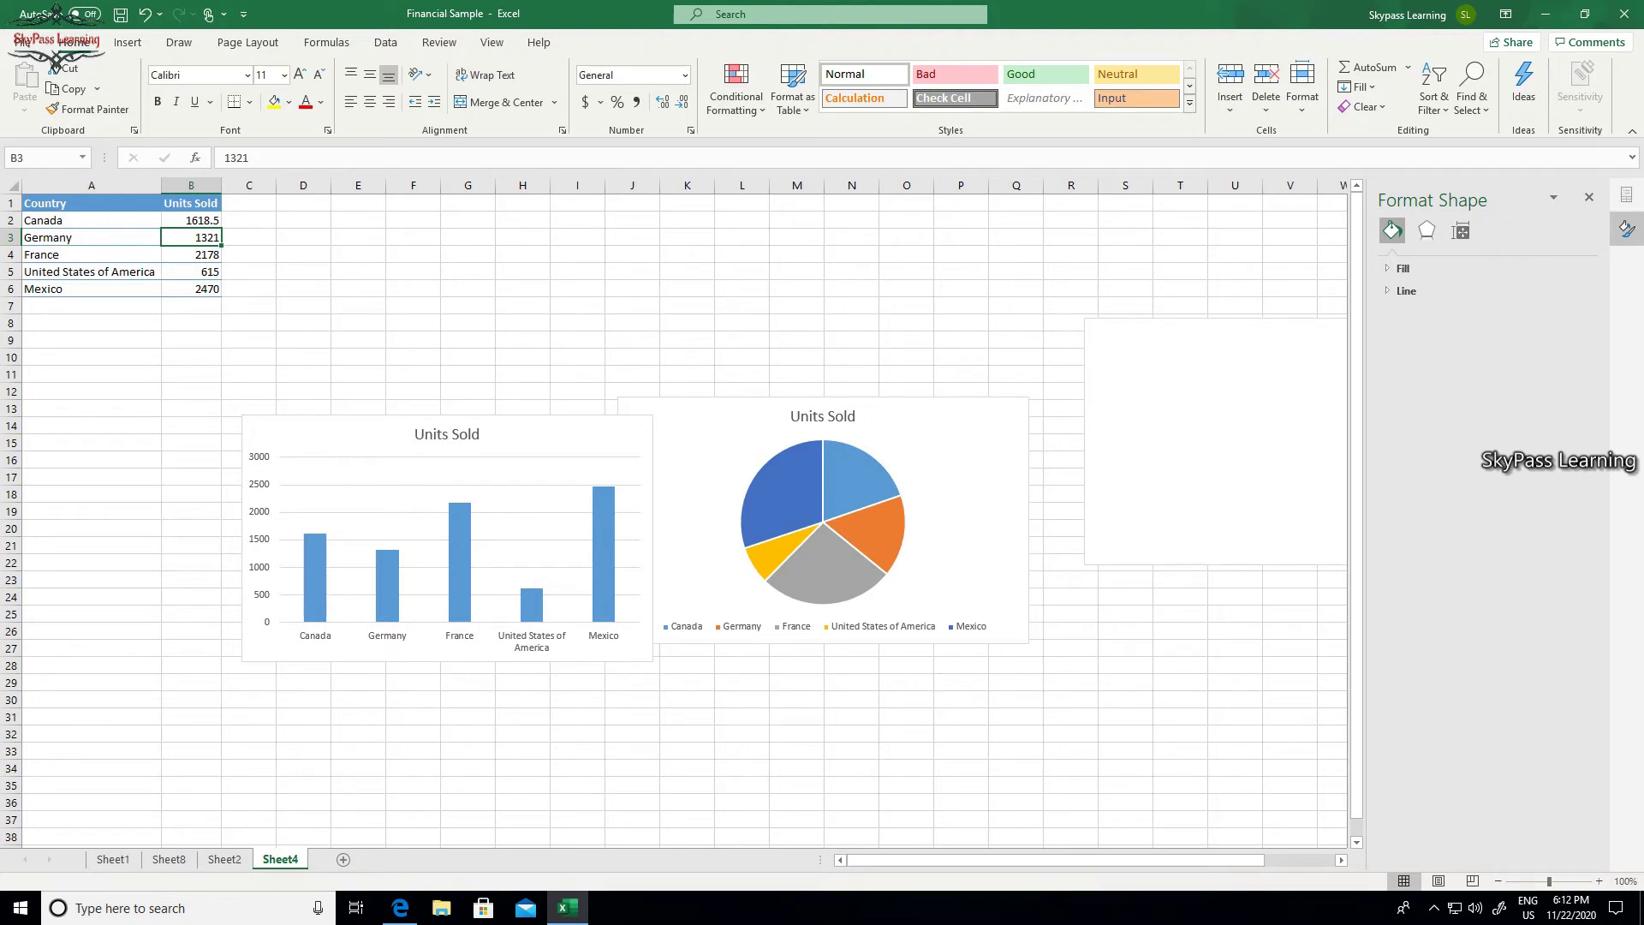
{"action": "type", "text": "2000"}
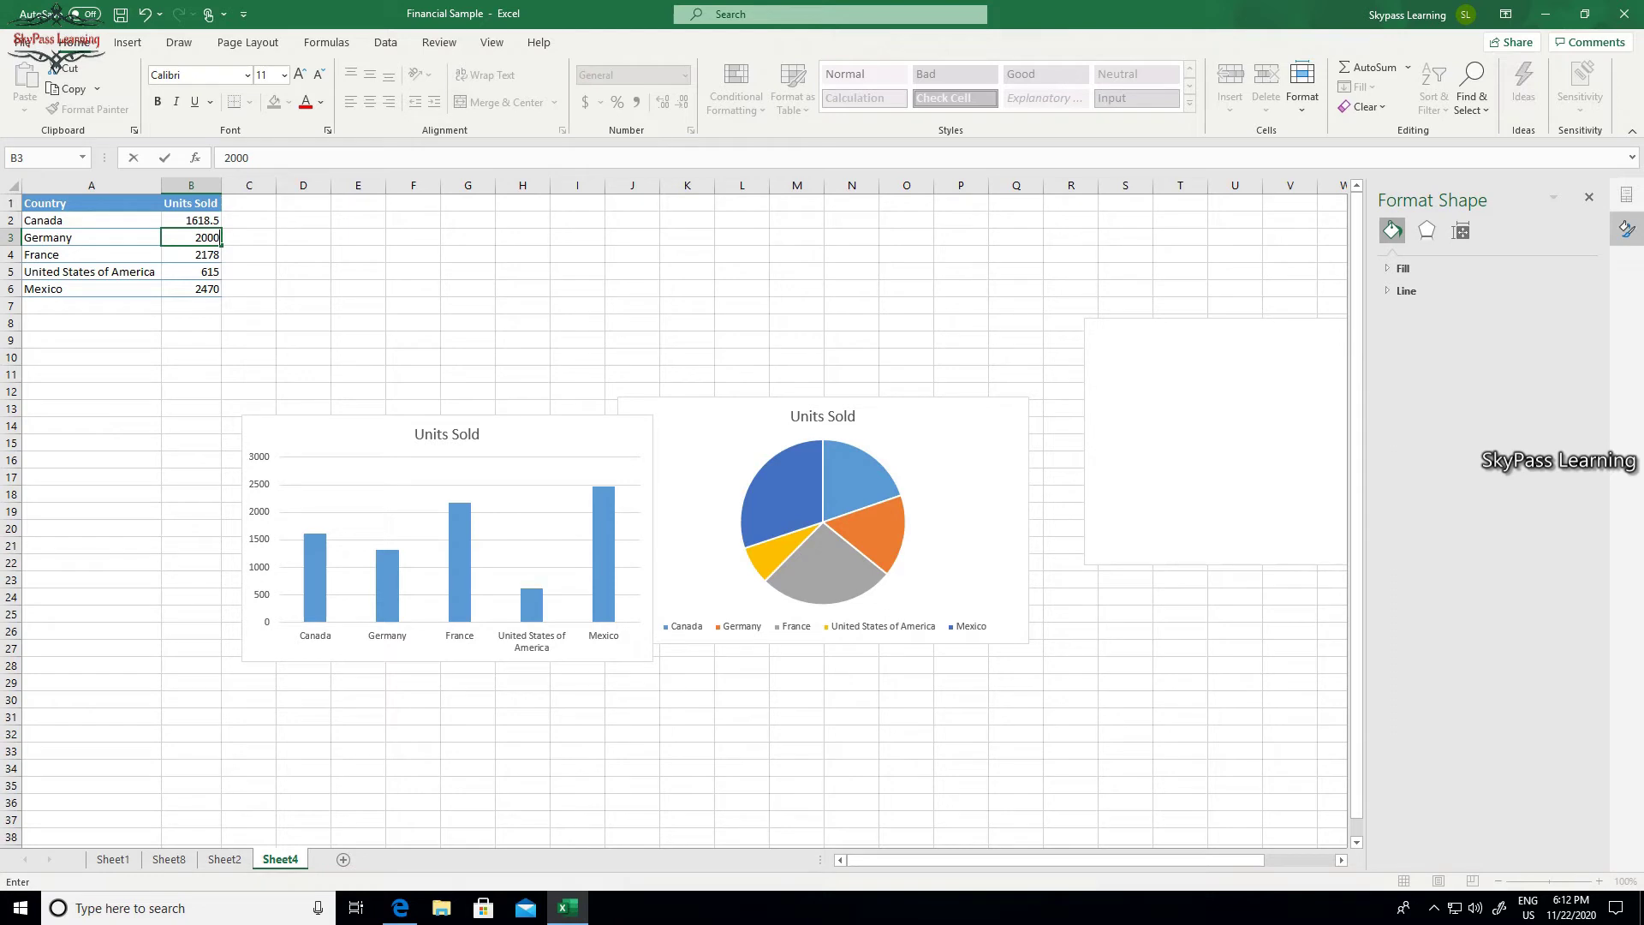
{"action": "key", "text": "Return"}
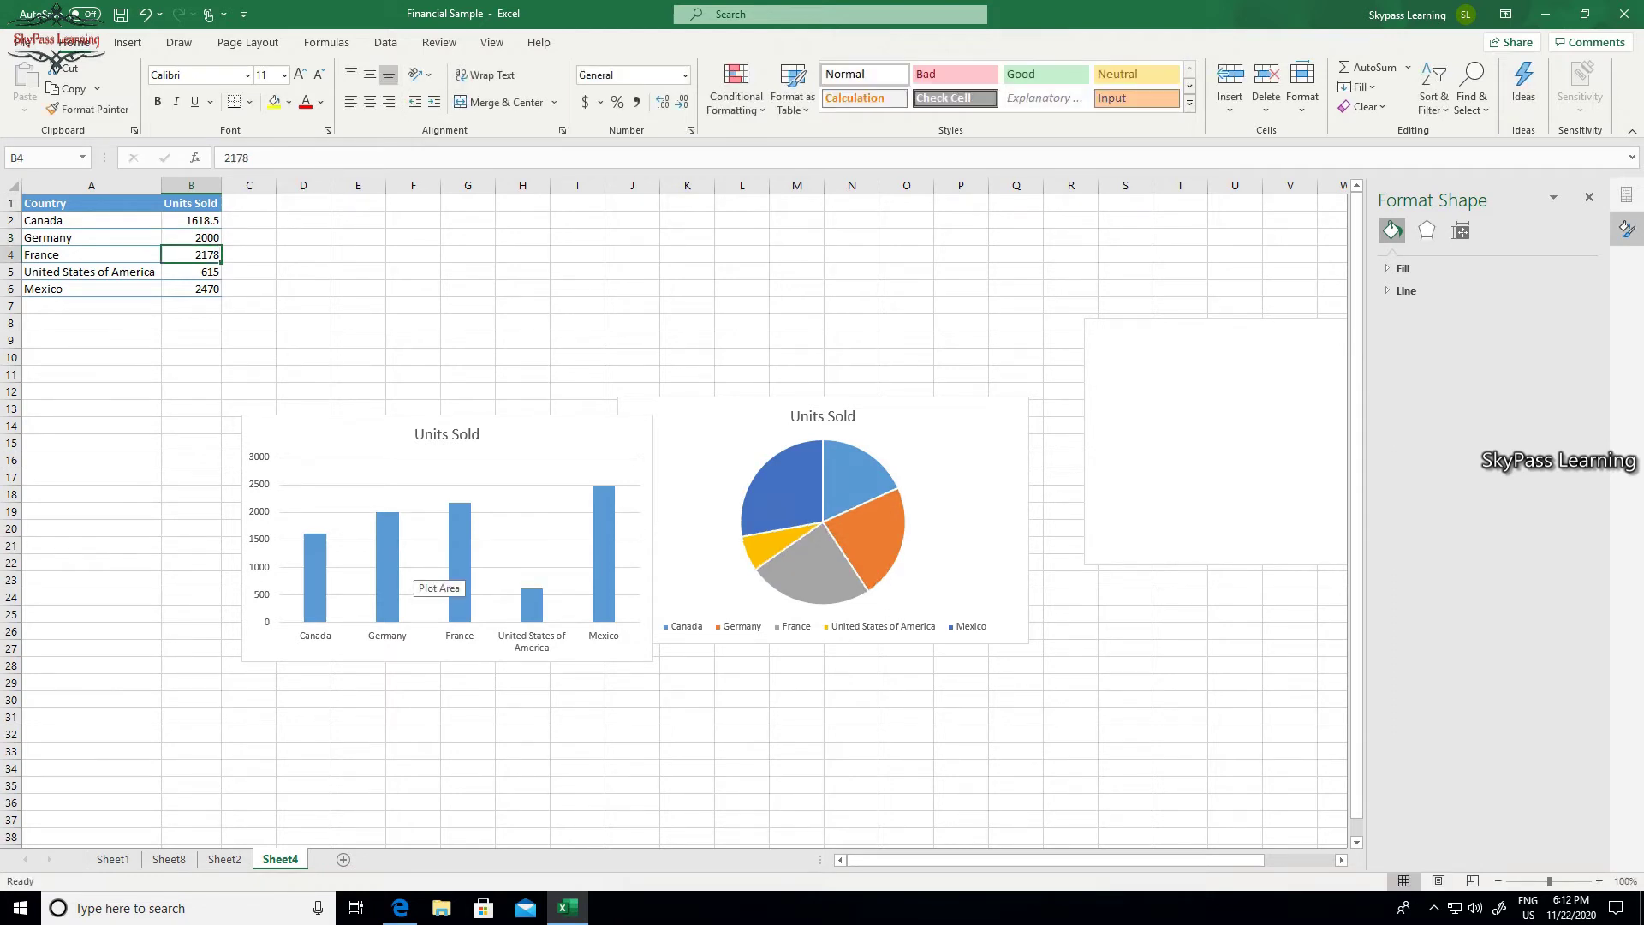
Fill only the Germany column of the column chart with the orange theme color.
{"action": "left_click", "coordinate": [460, 560]}
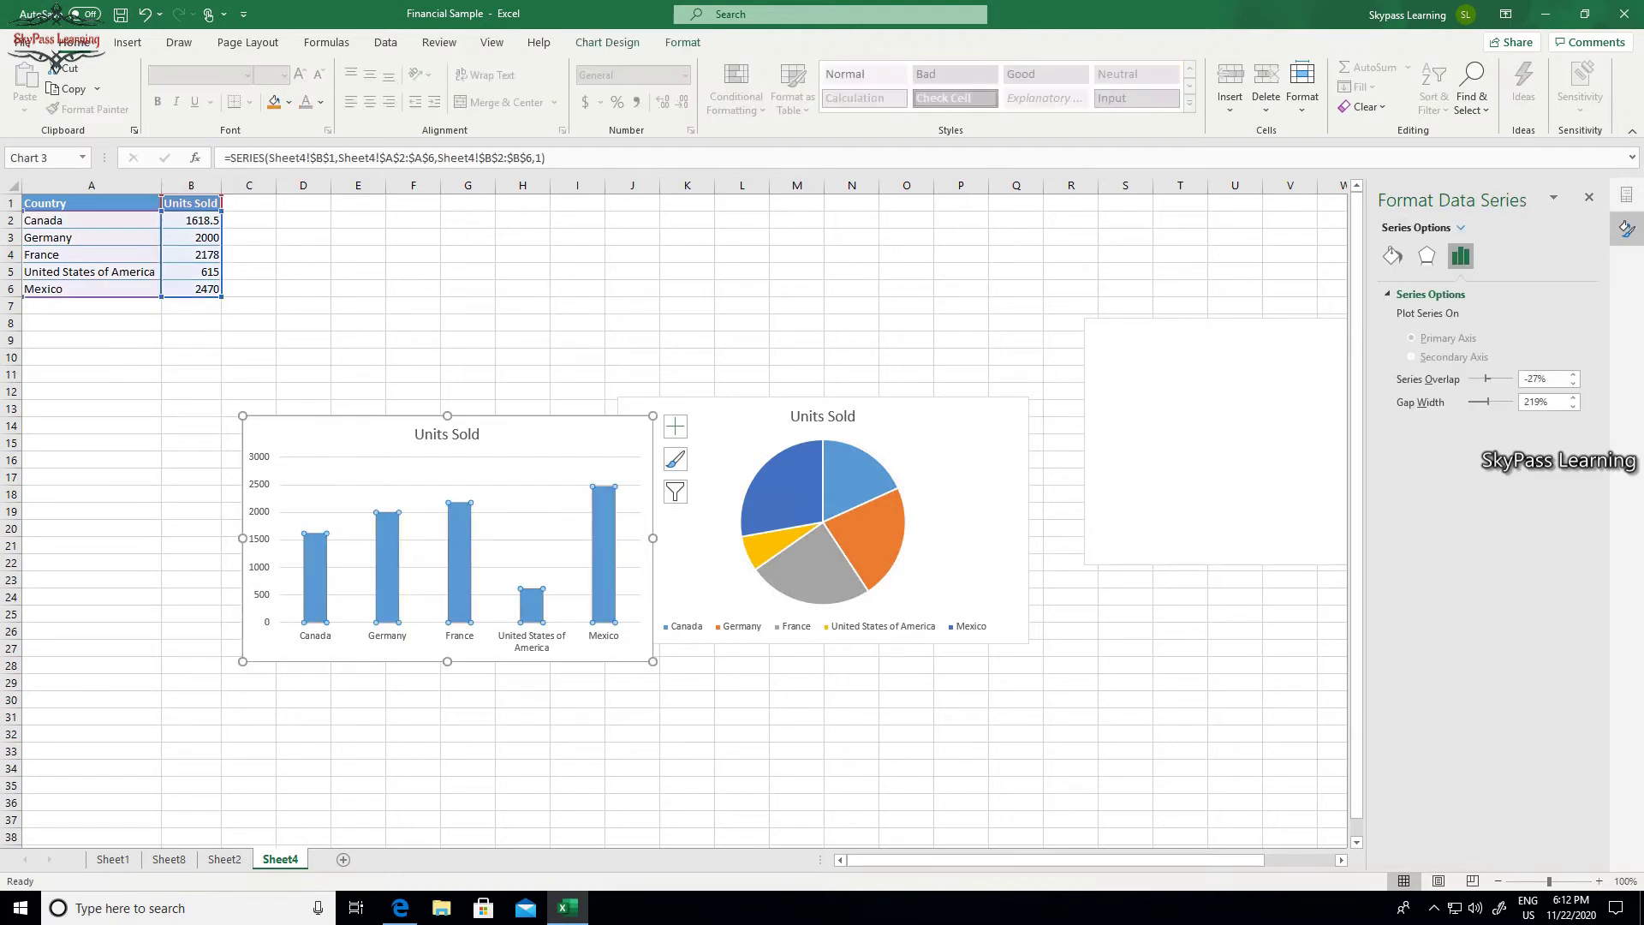
{"action": "left_click", "coordinate": [387, 567]}
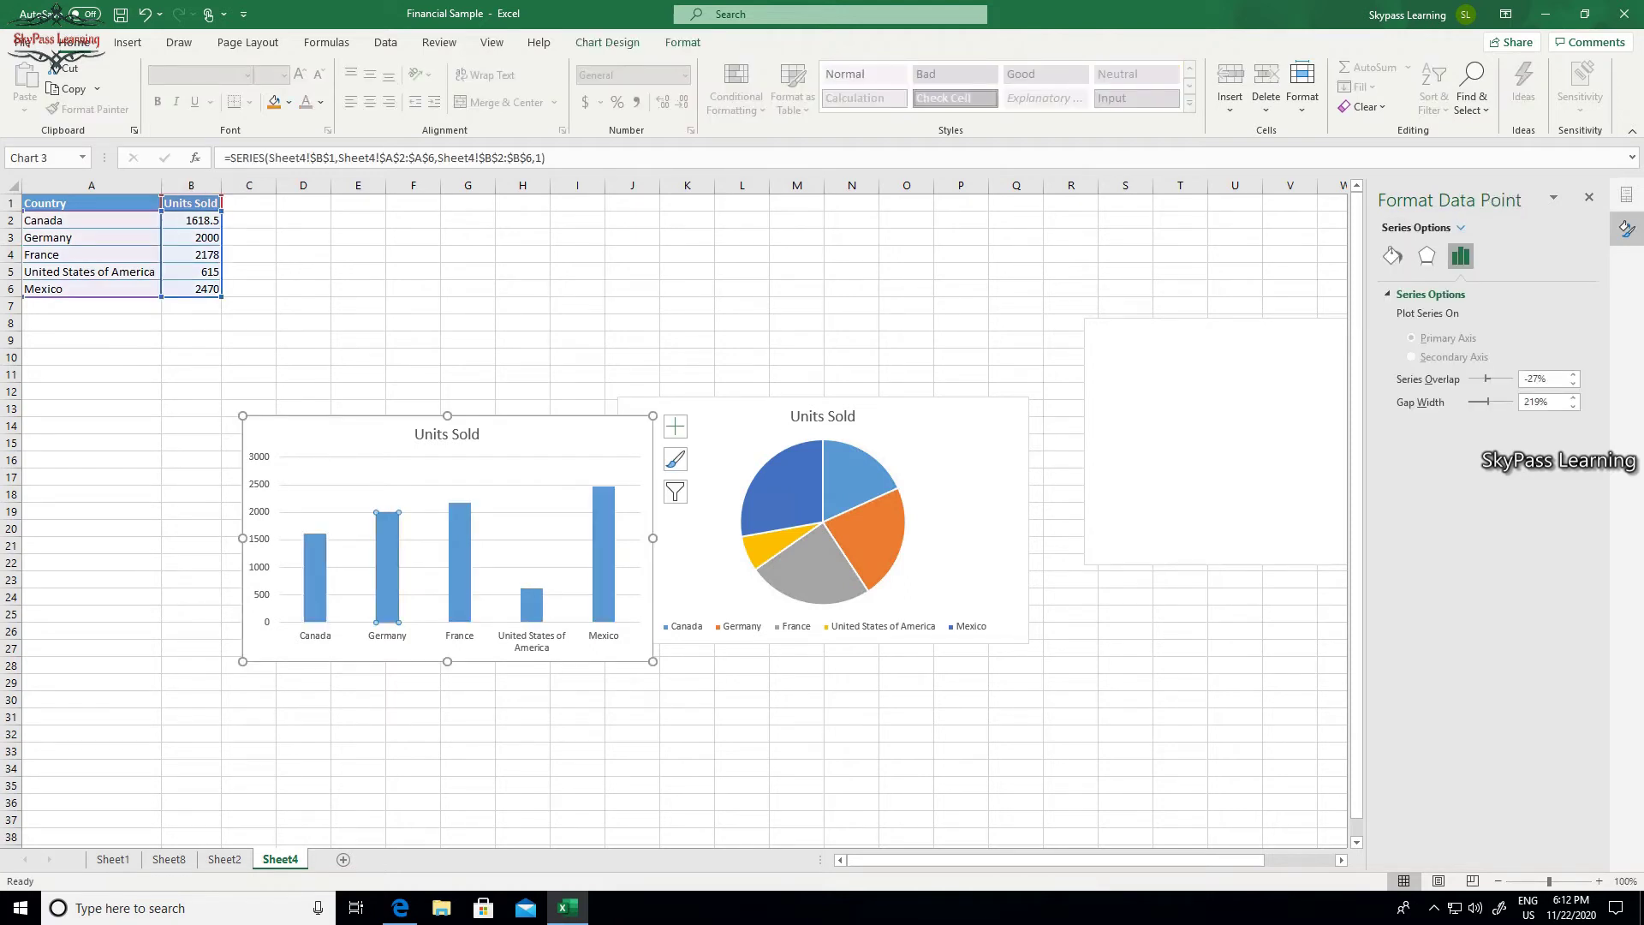
{"action": "left_click", "coordinate": [1392, 255]}
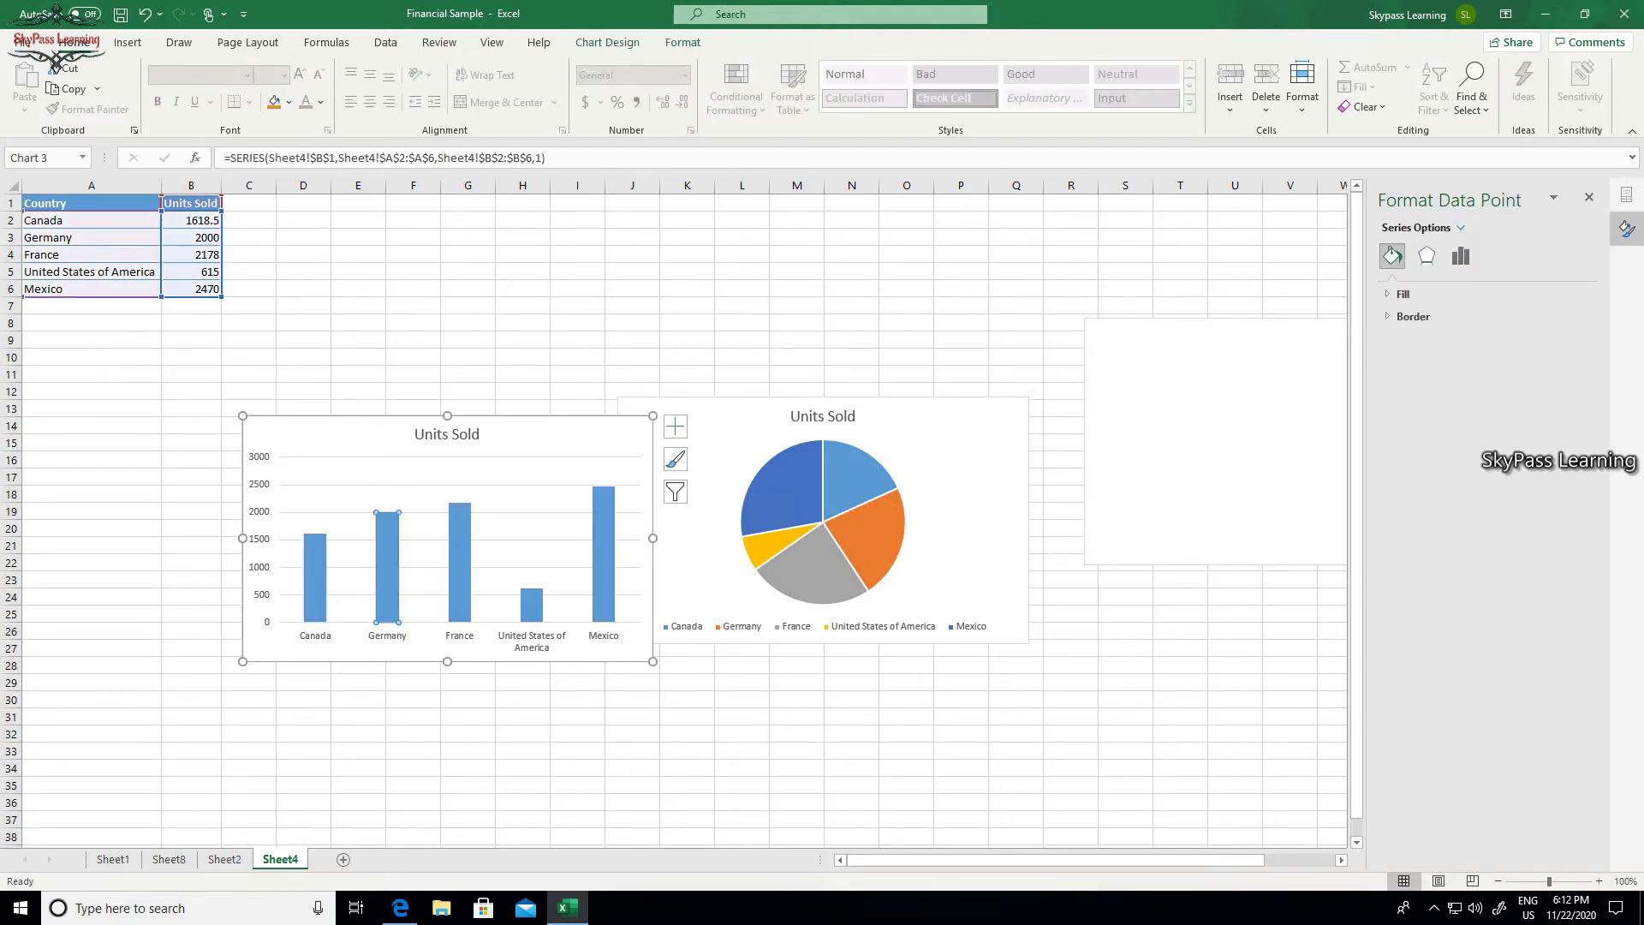
{"action": "left_click", "coordinate": [1403, 294]}
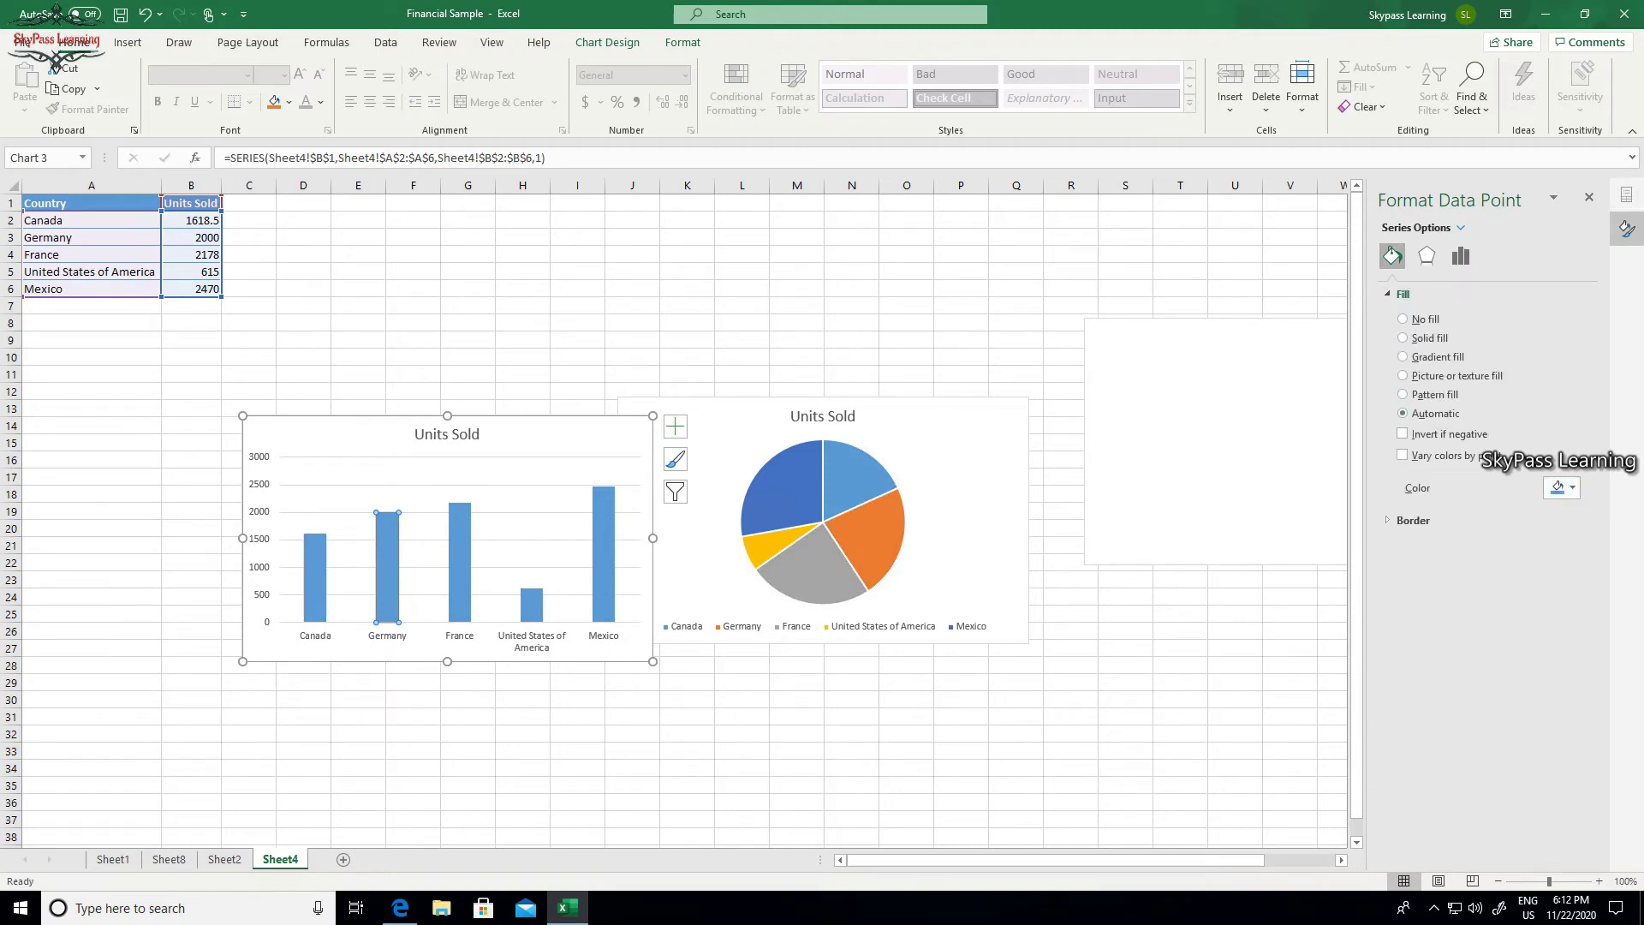
{"action": "left_click", "coordinate": [1563, 487]}
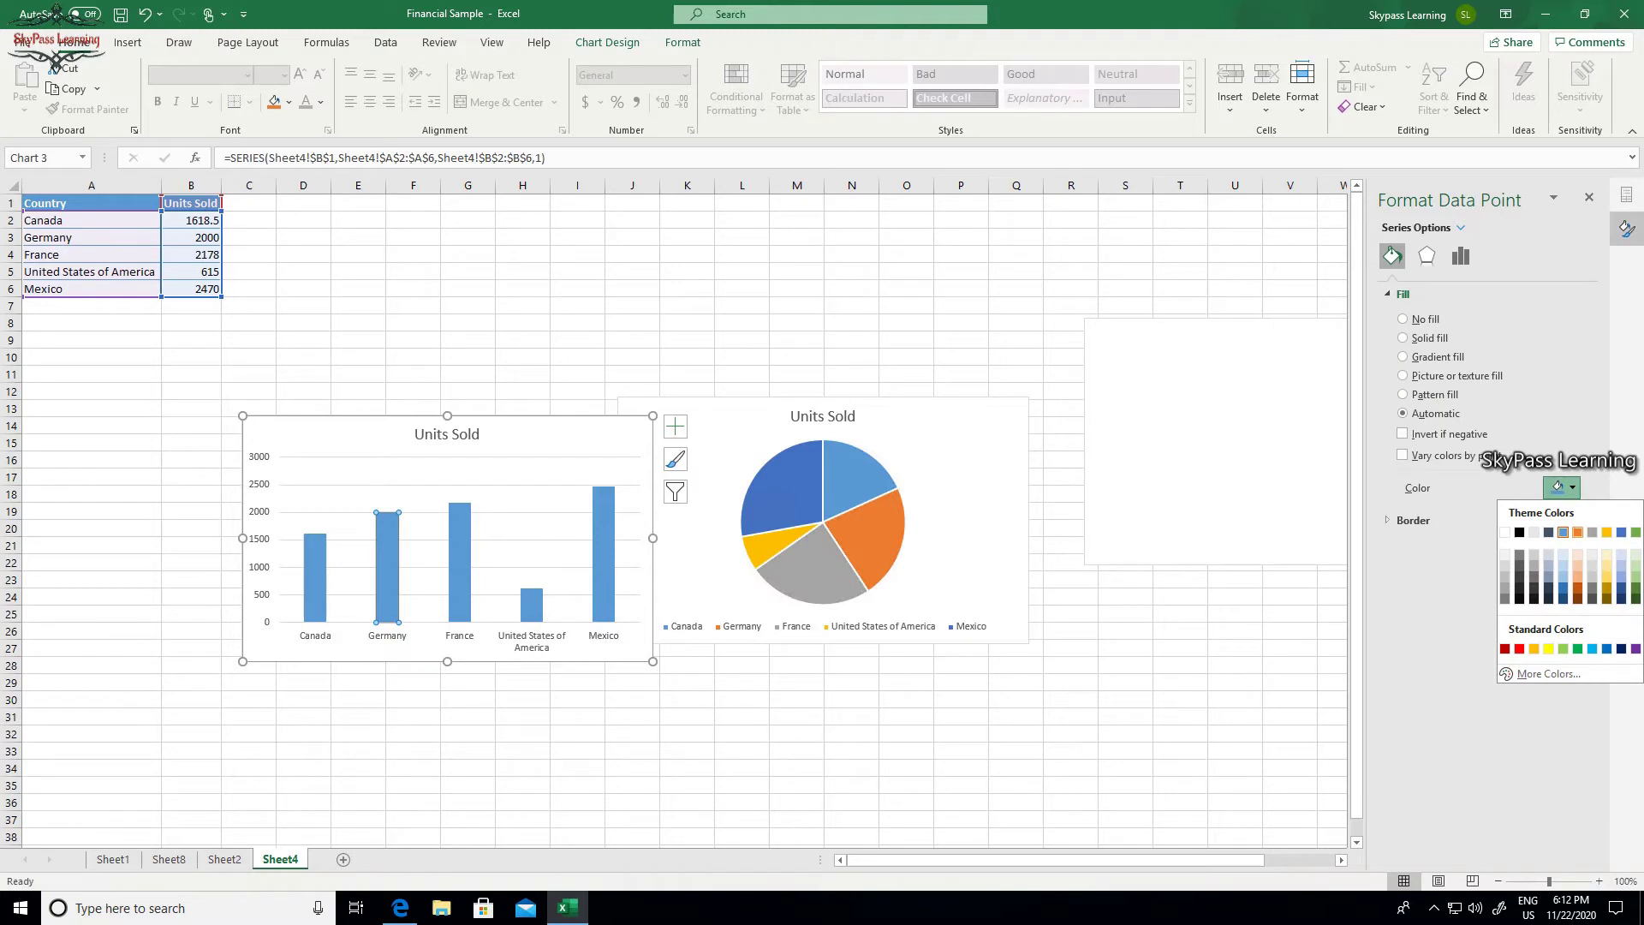
{"action": "left_click", "coordinate": [1578, 532]}
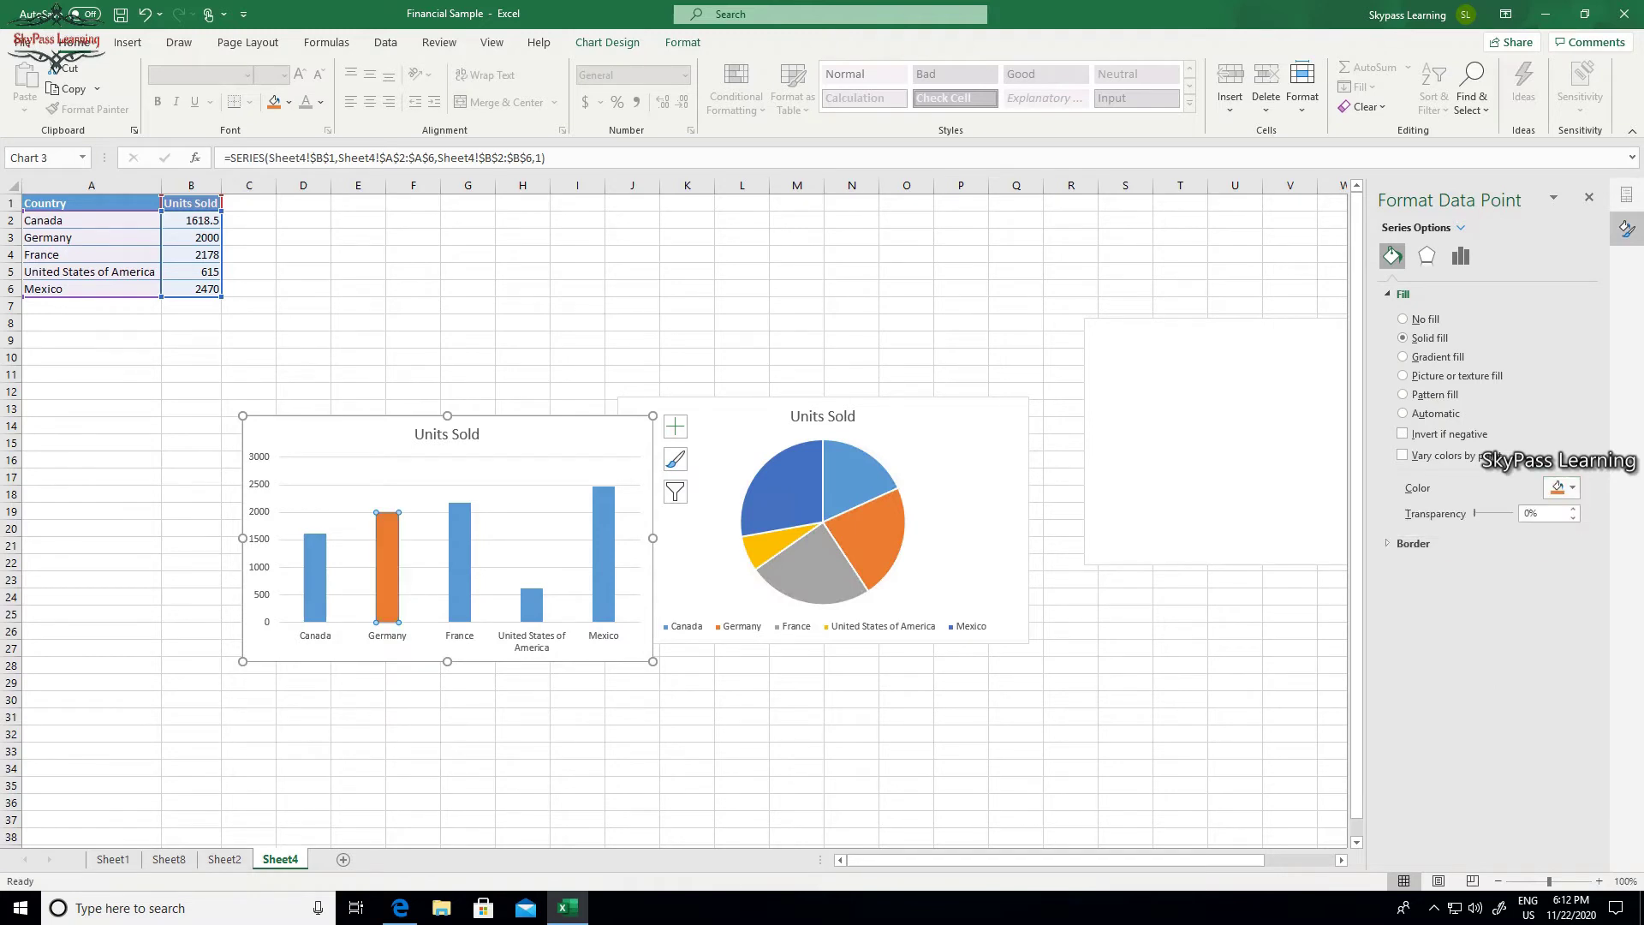
Add data labels to the Units Sold column chart.
{"action": "left_click", "coordinate": [561, 533]}
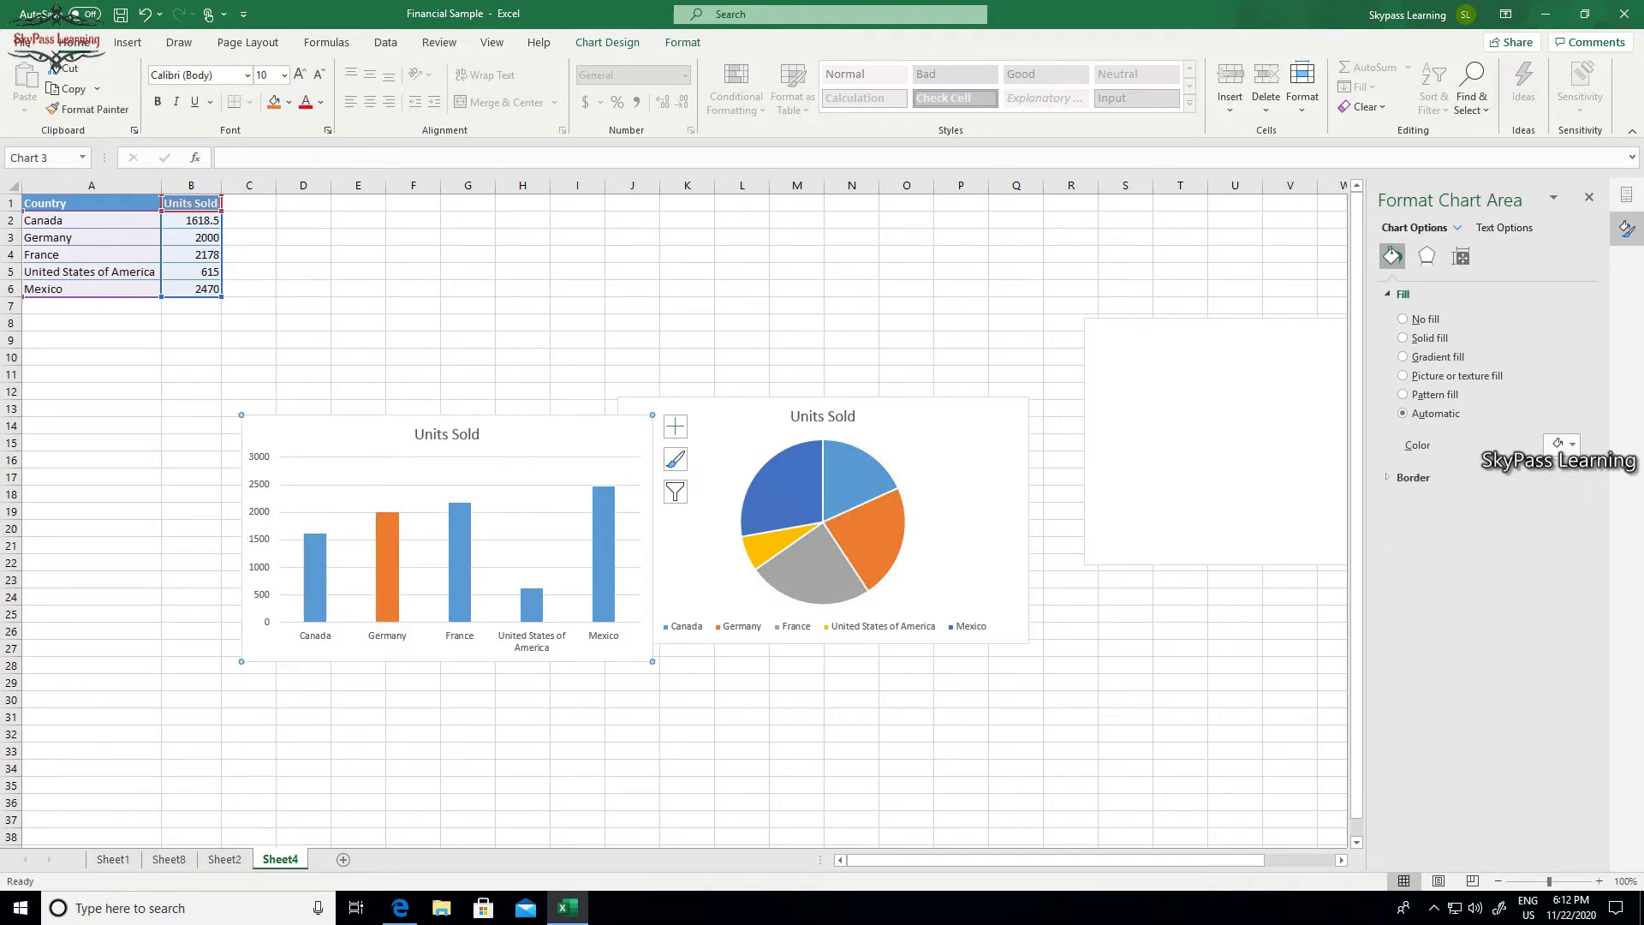
{"action": "left_click", "coordinate": [675, 425]}
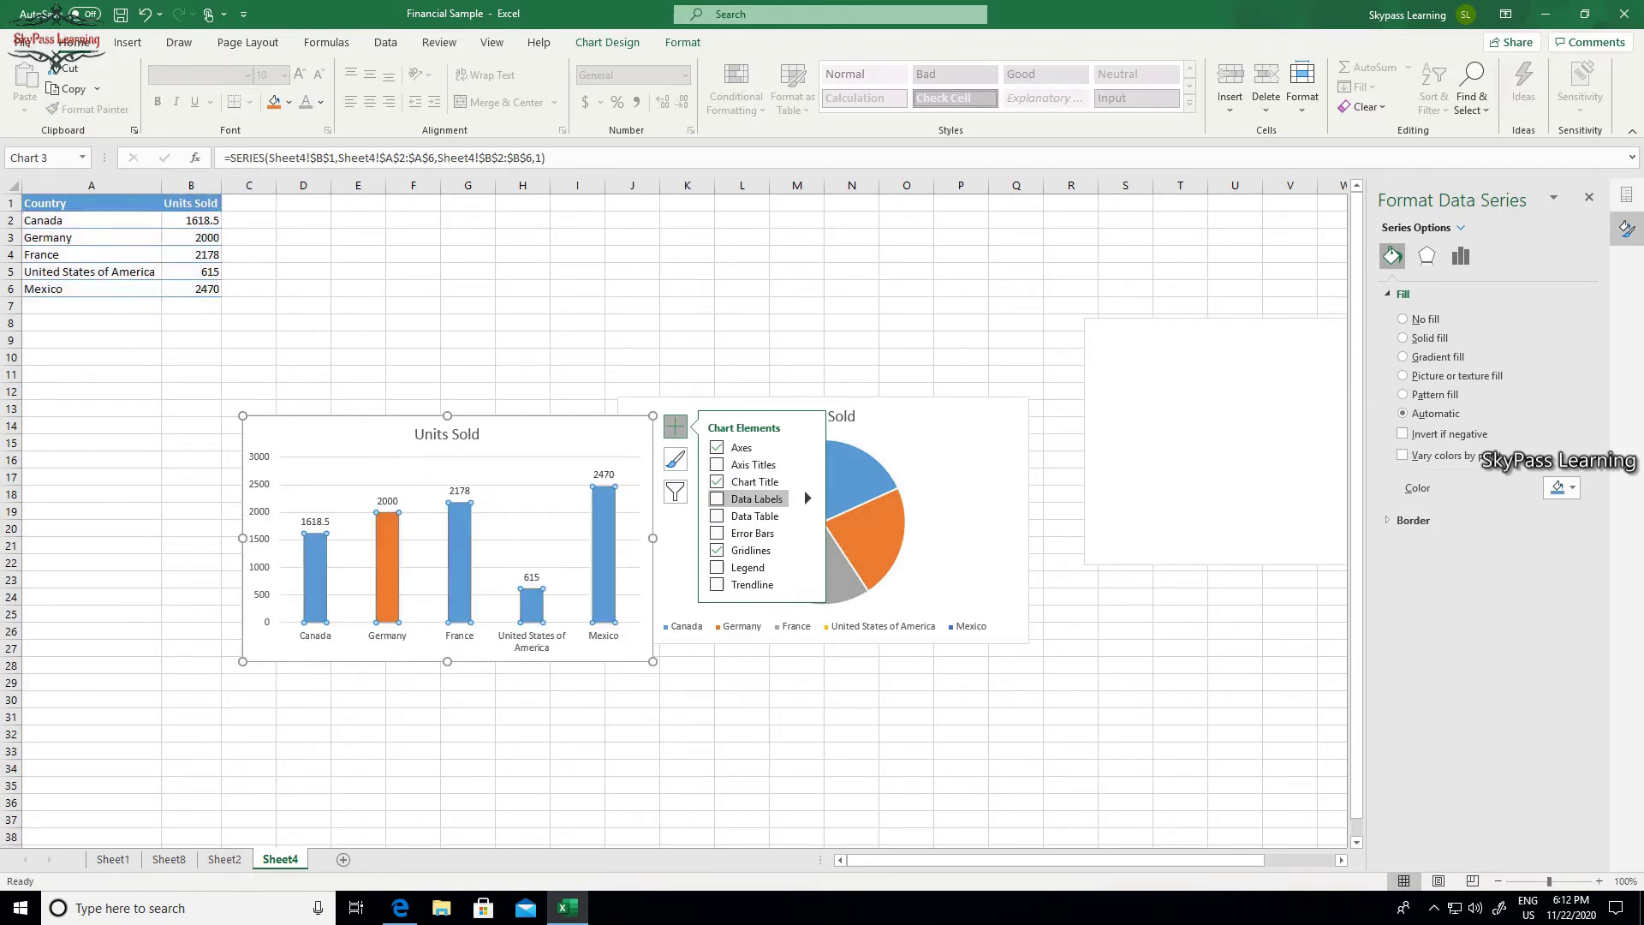
{"action": "left_click", "coordinate": [717, 498]}
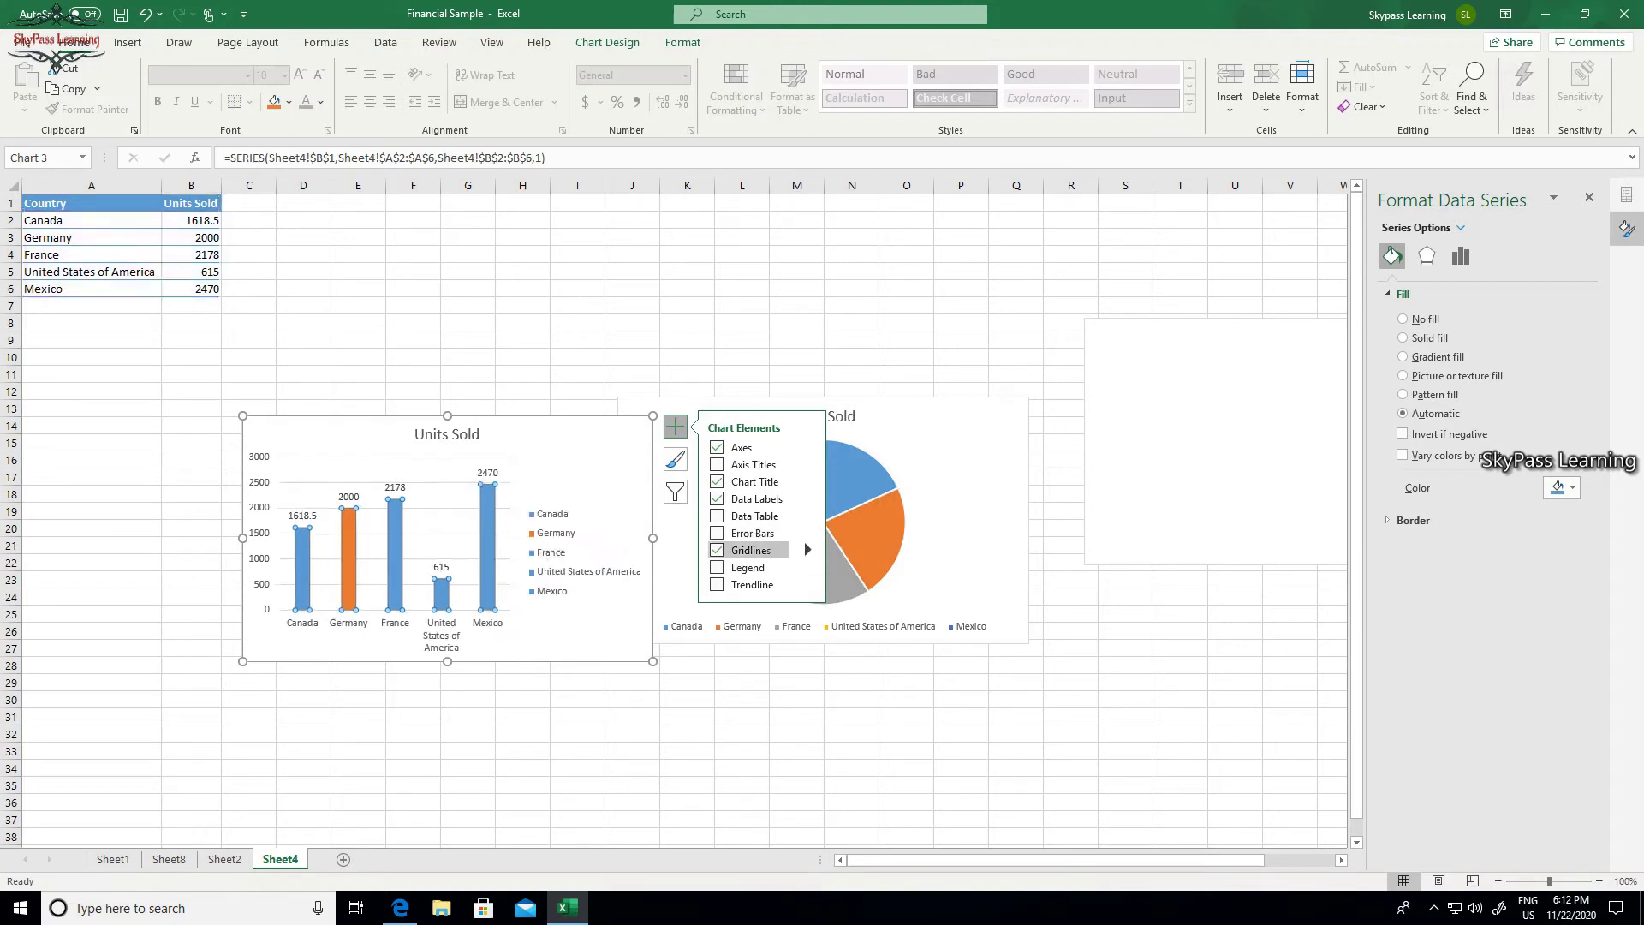
Add data labels to the slices of the Units Sold pie chart.
{"action": "left_click", "coordinate": [863, 514]}
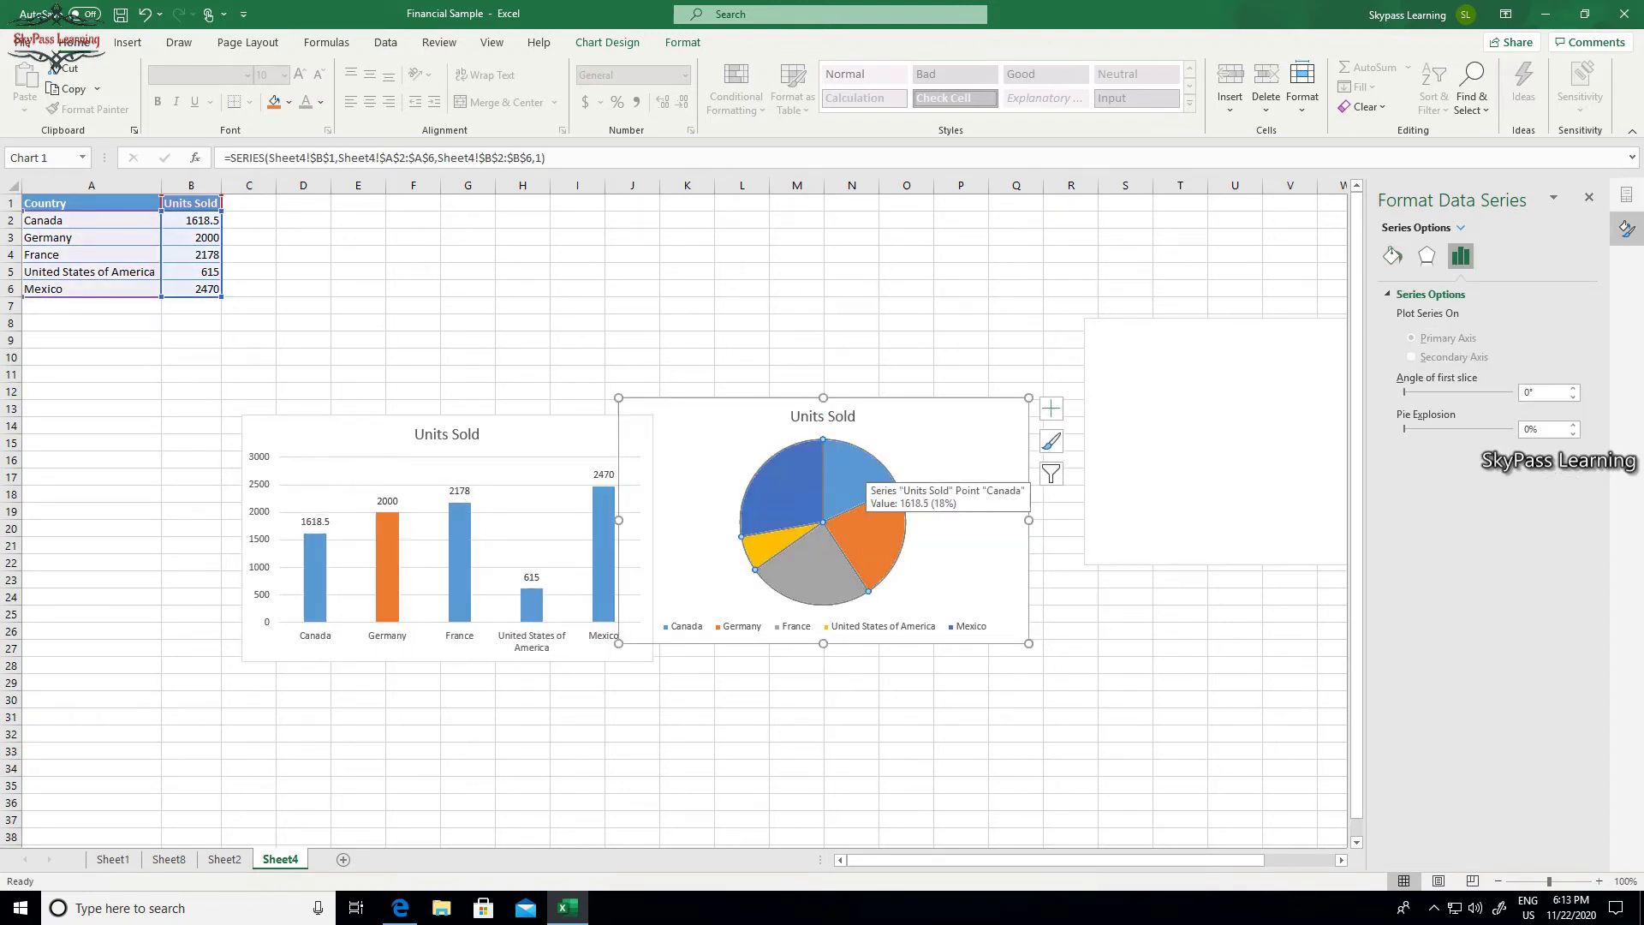
{"action": "right_click", "coordinate": [867, 467]}
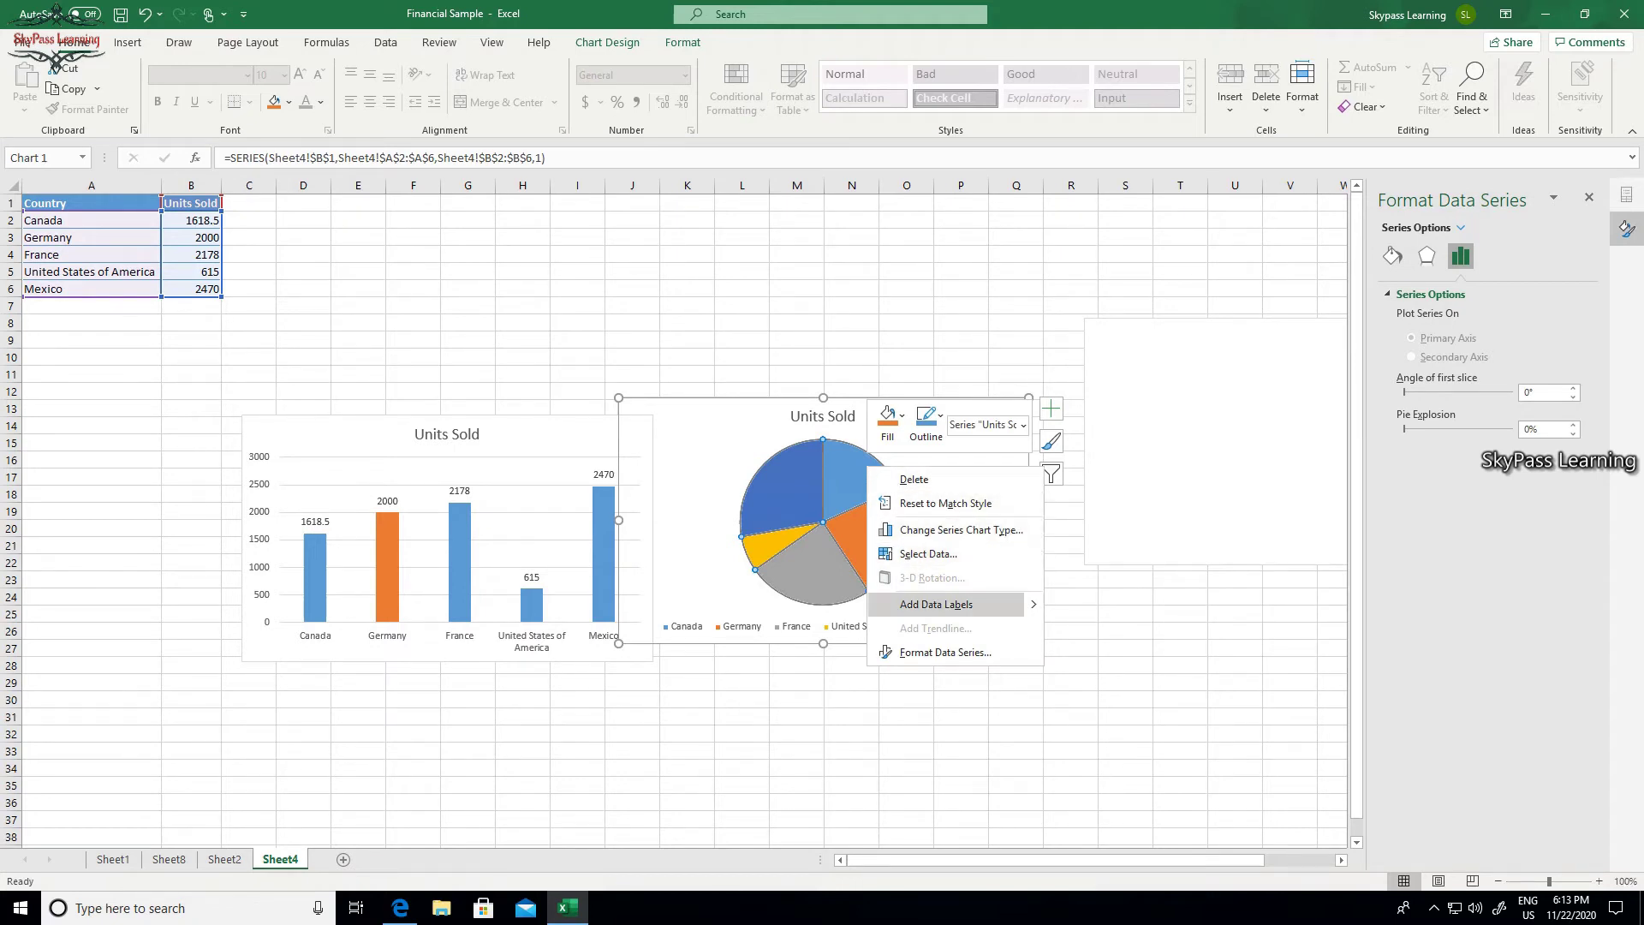
{"action": "left_click", "coordinate": [936, 604]}
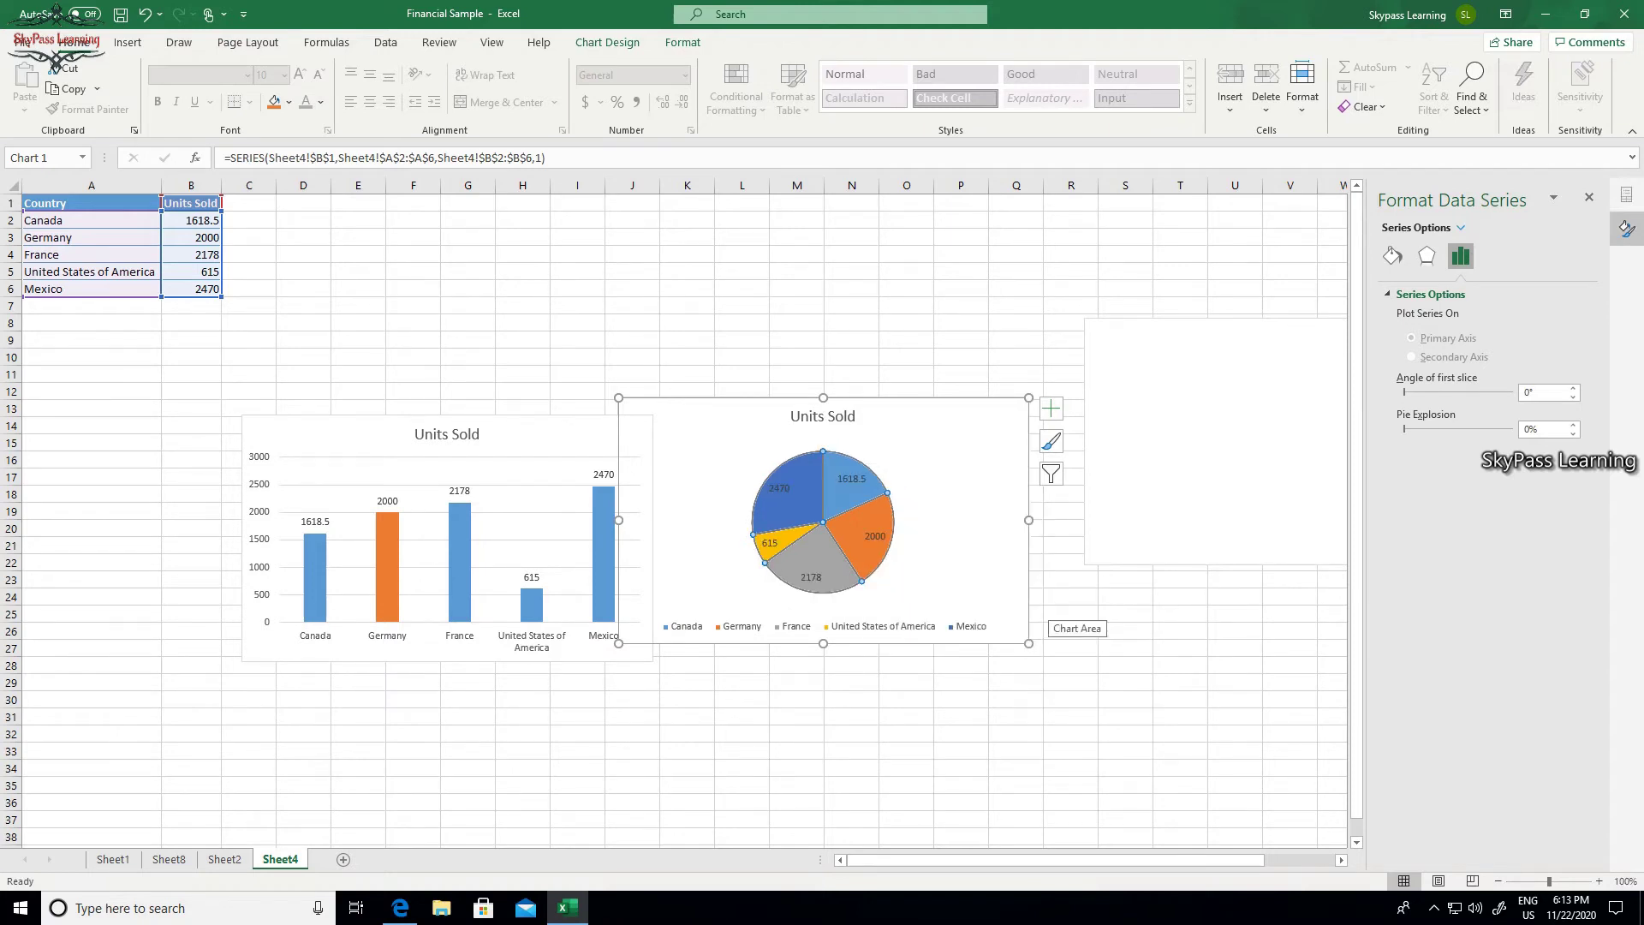
Set Germany's units sold in cell B3 to 450.
{"action": "left_click", "coordinate": [191, 237]}
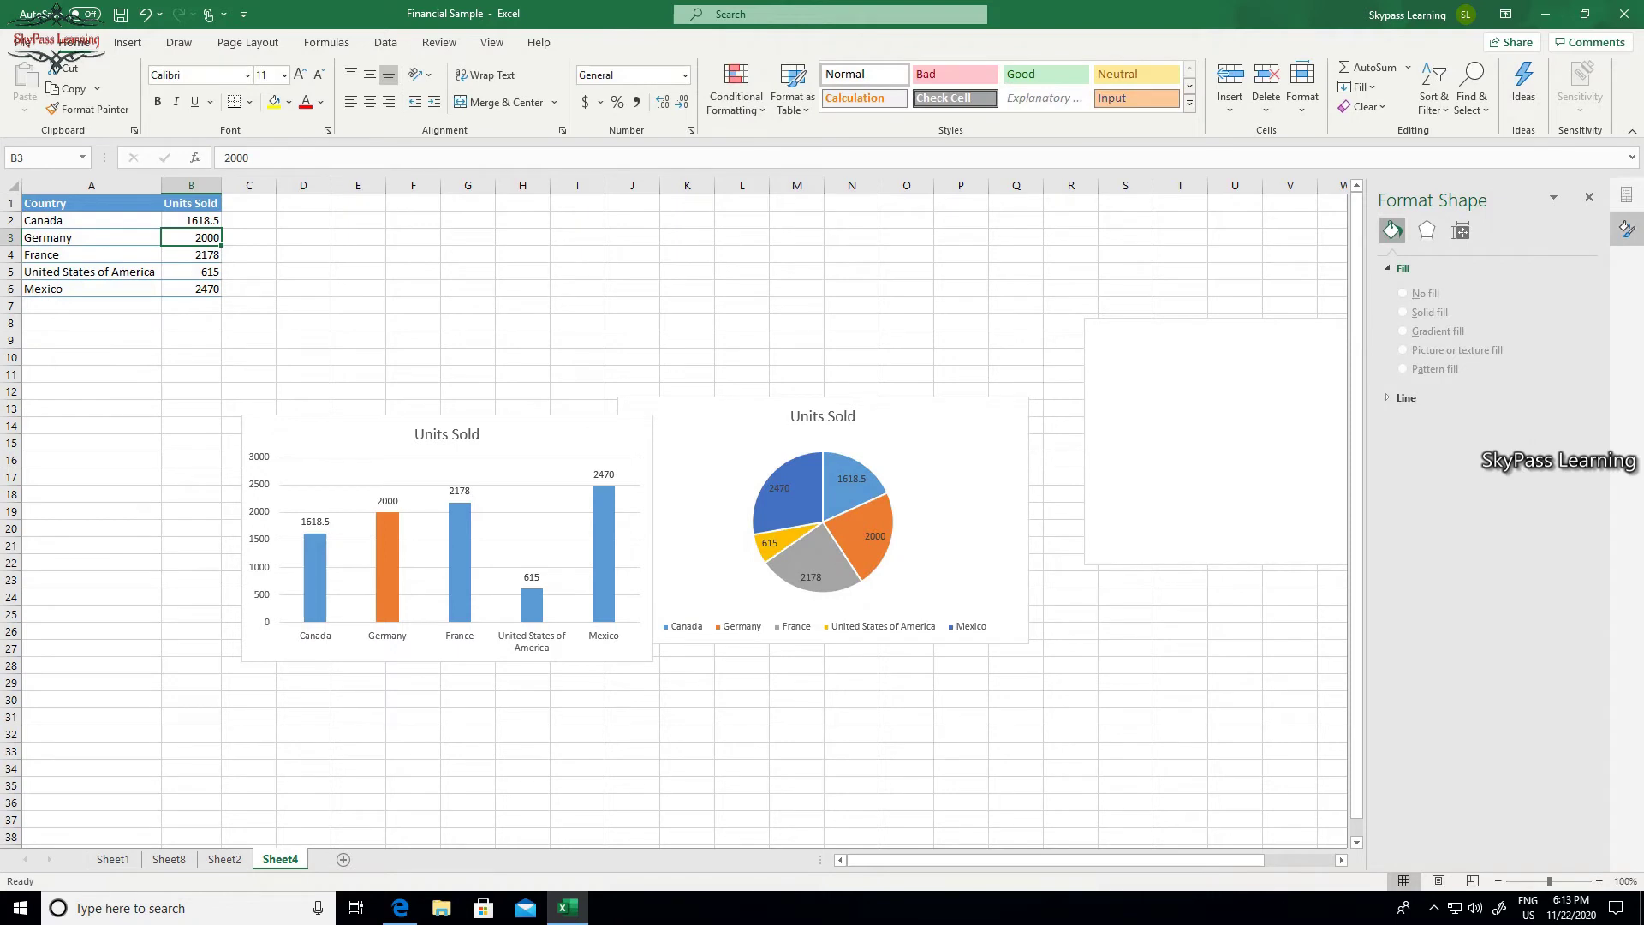
{"action": "type", "text": "4"}
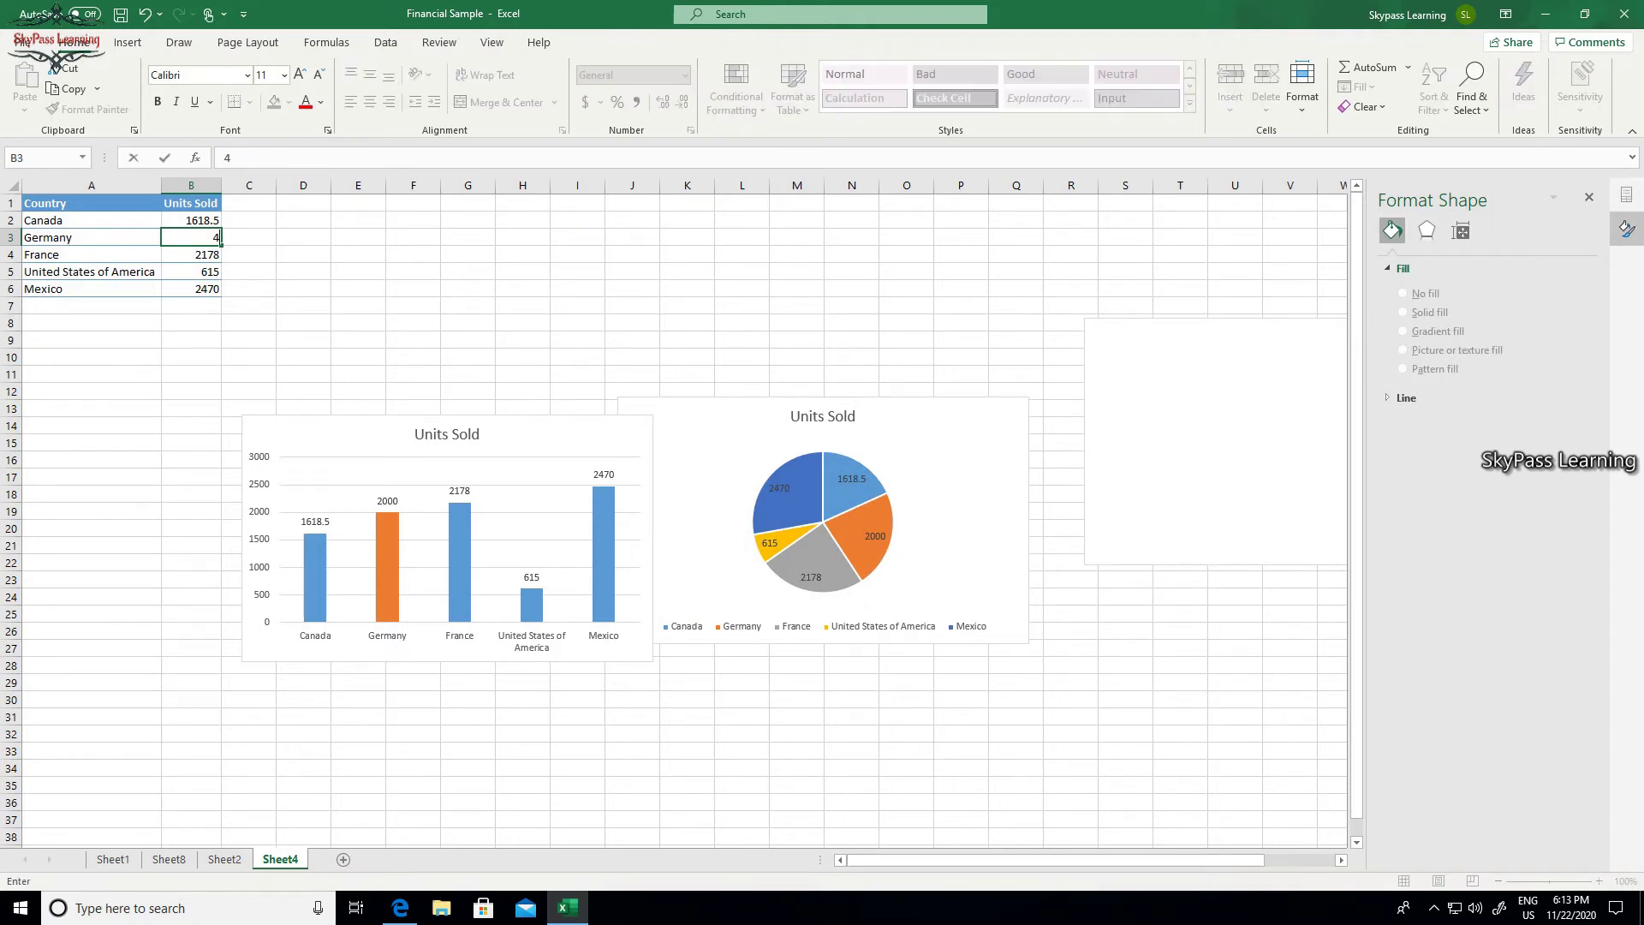
{"action": "type", "text": "50"}
{"action": "key", "text": "Return"}
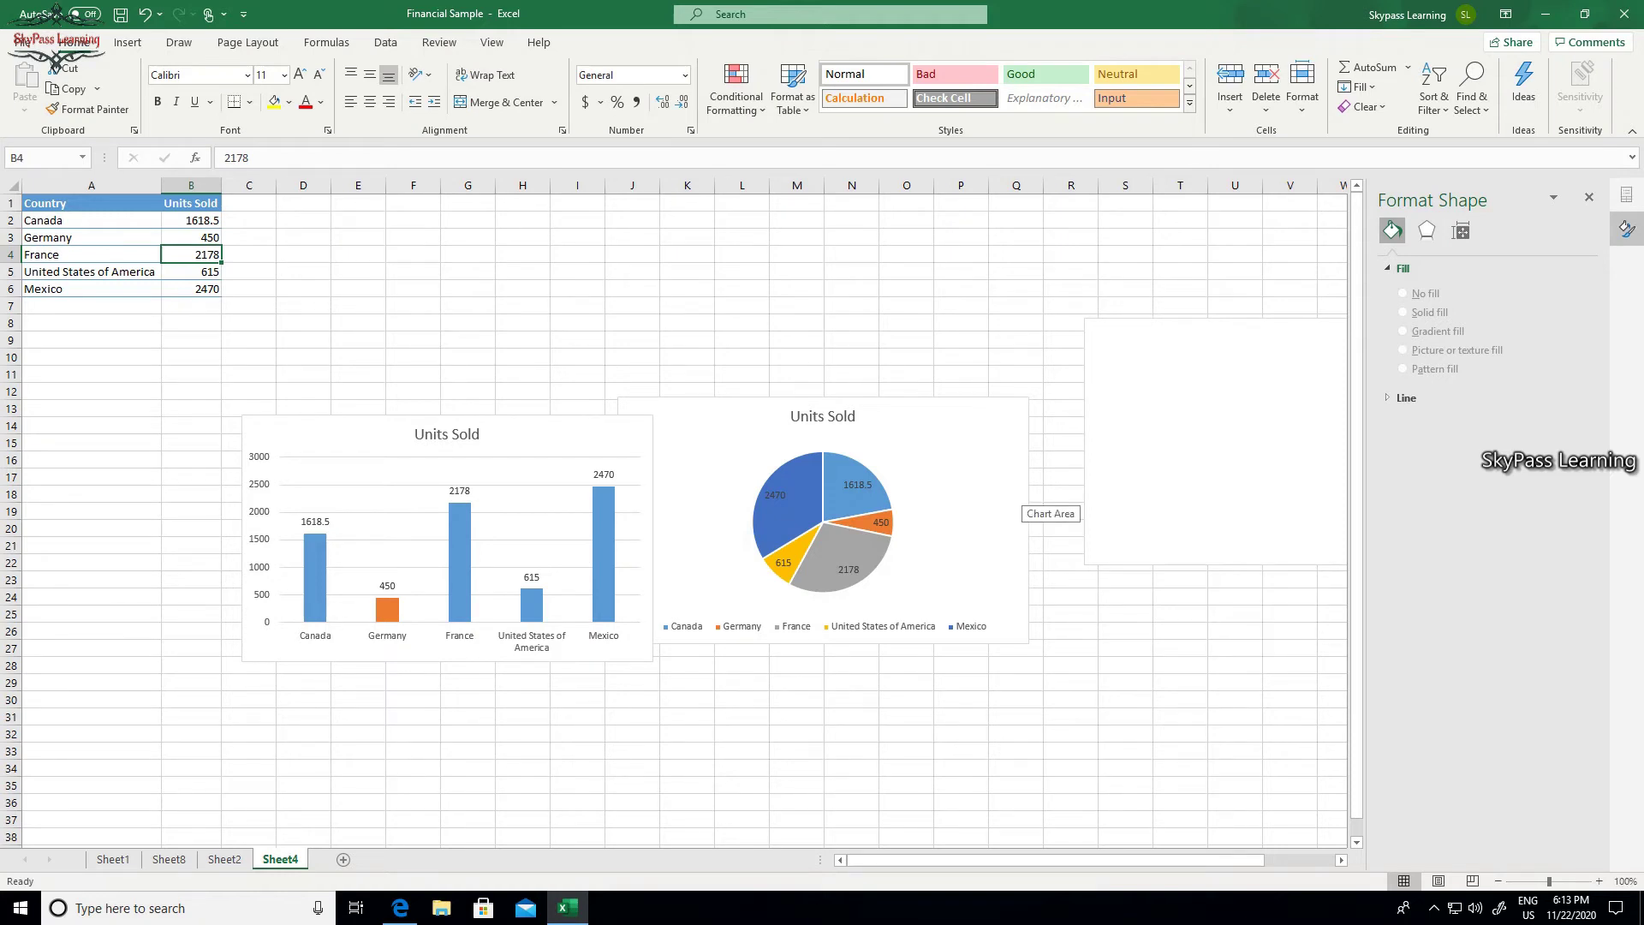
Insert a 3-D pie chart from the data in A1:D17 on Sheet2 and apply the third chart style with the gray background.
{"action": "left_click", "coordinate": [224, 859]}
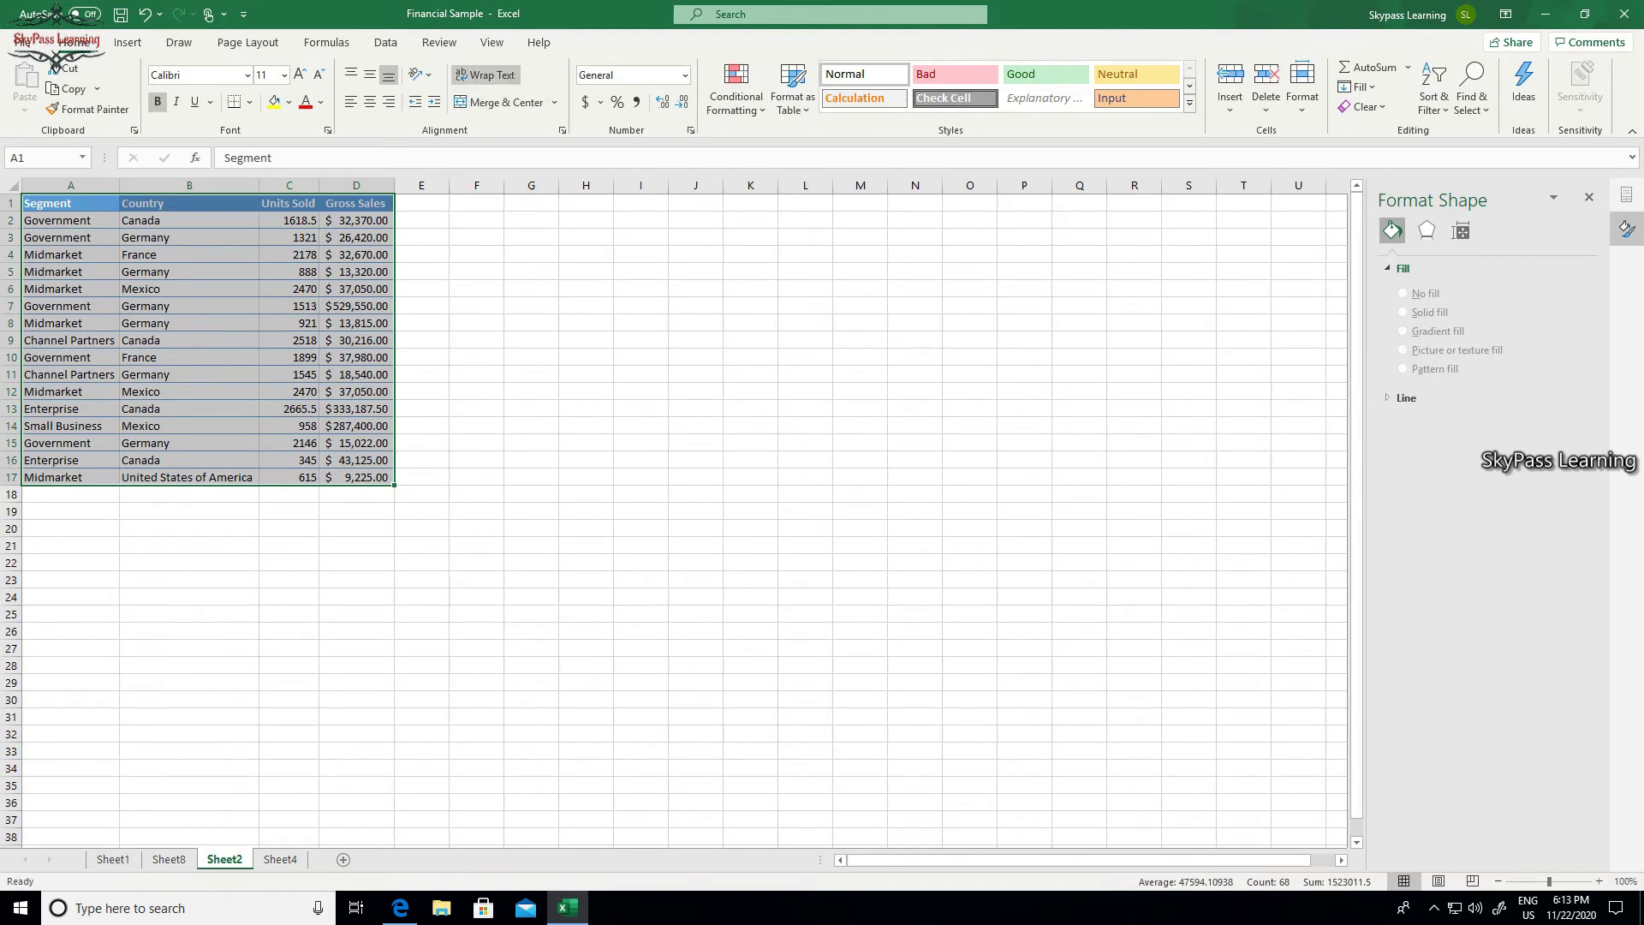
{"action": "left_click", "coordinate": [128, 42]}
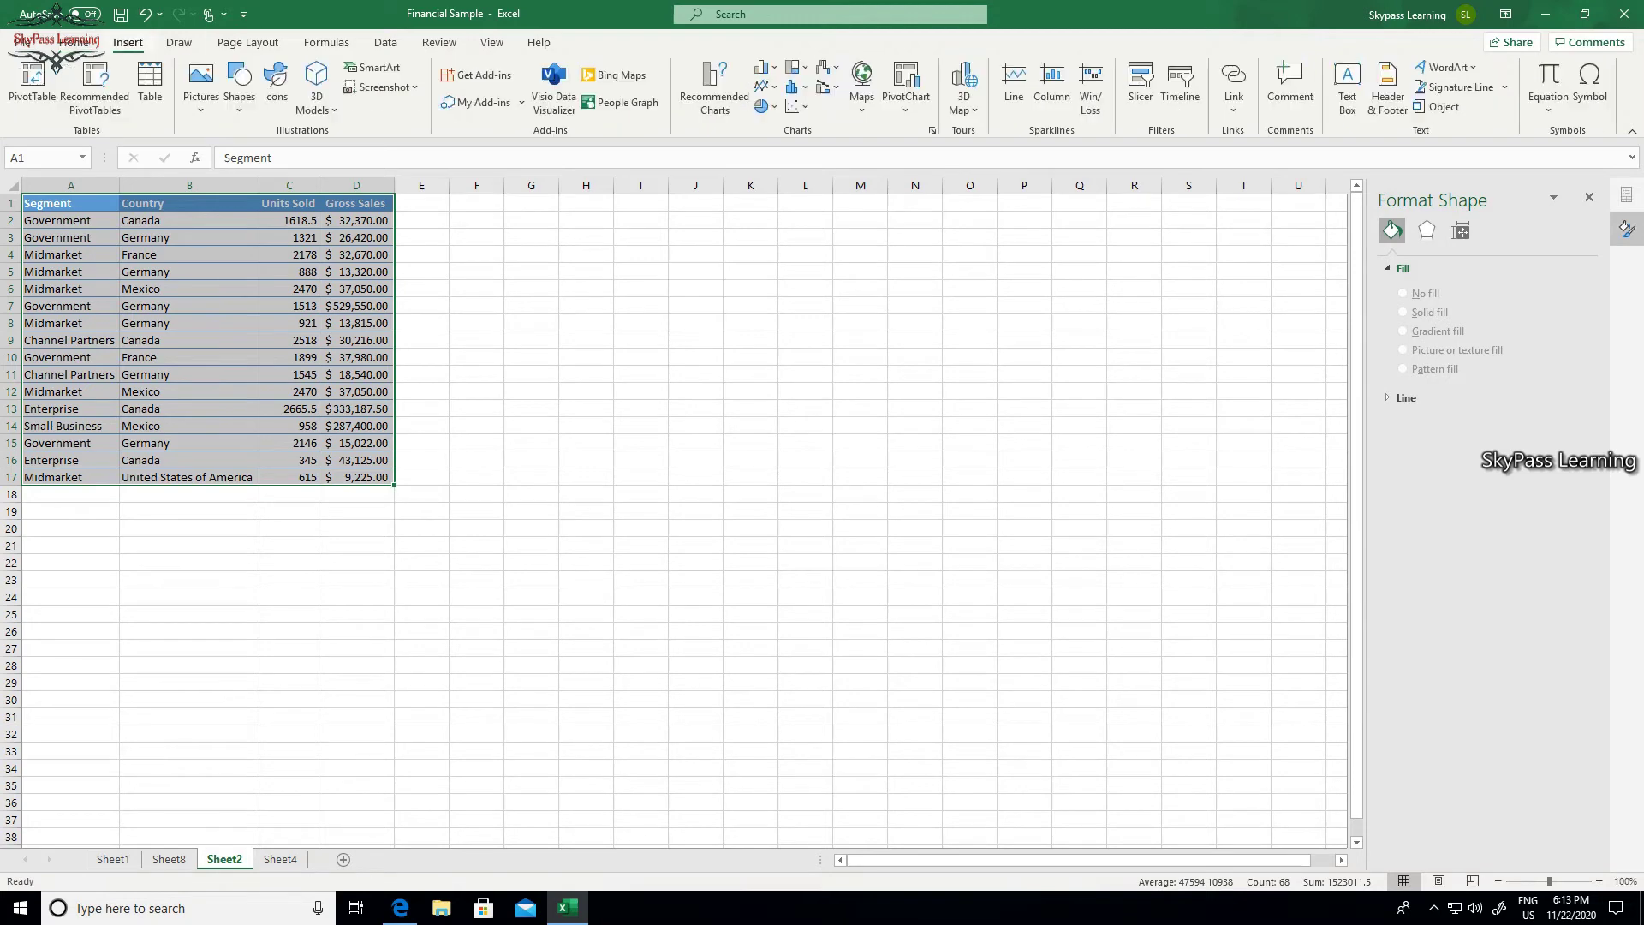
{"action": "left_click", "coordinate": [765, 106]}
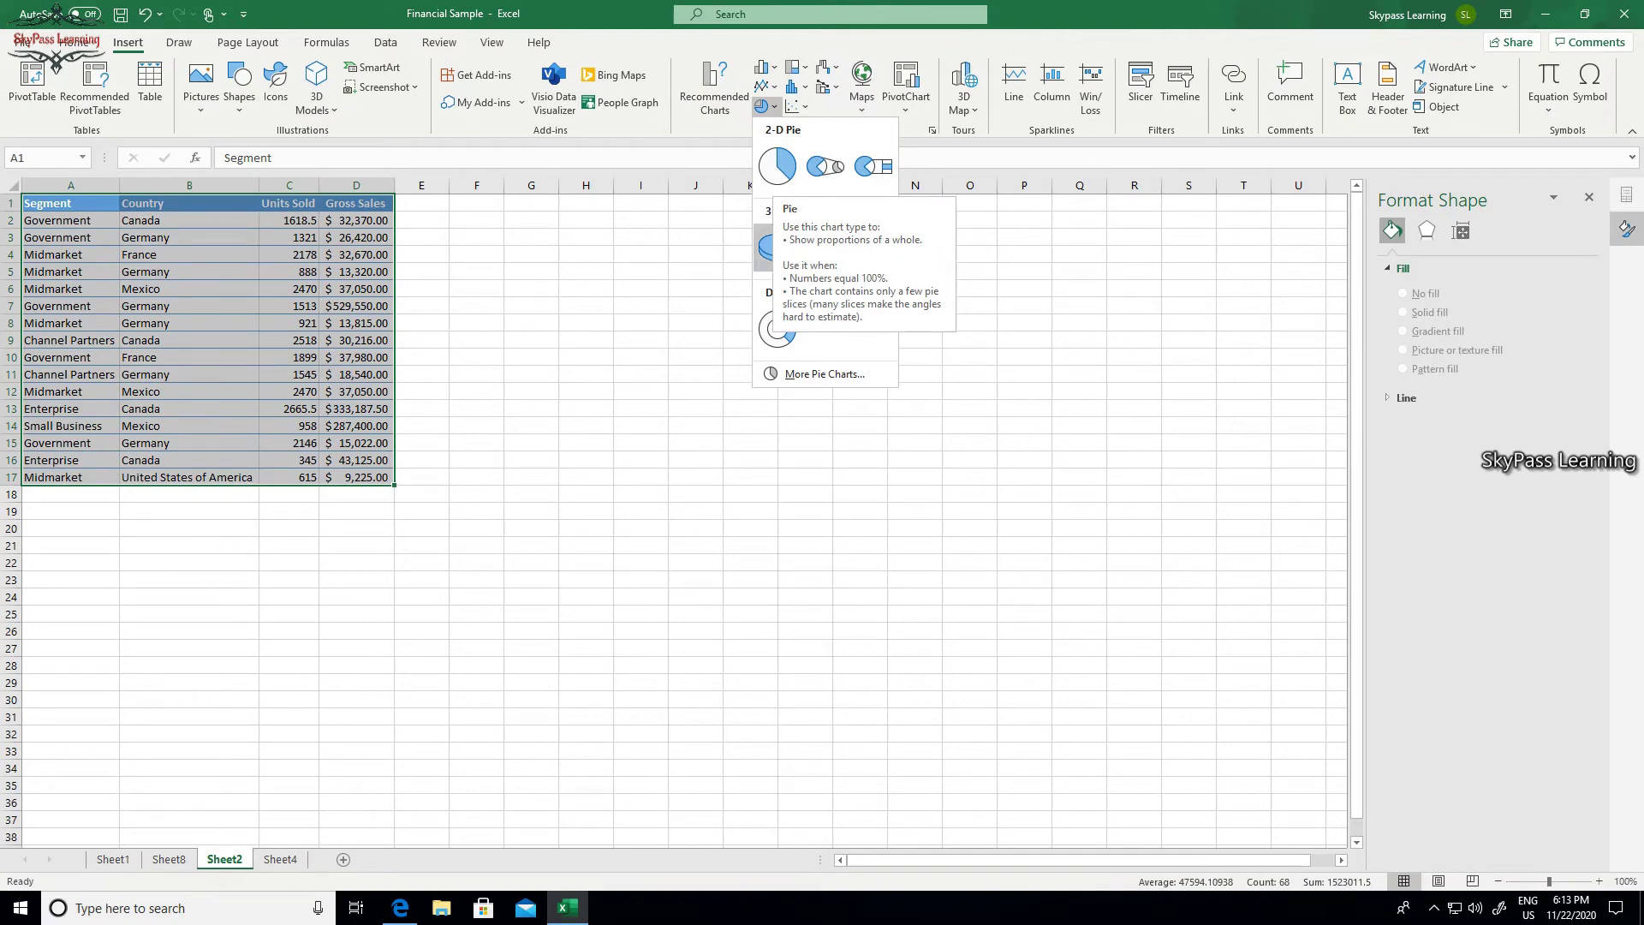
{"action": "left_click", "coordinate": [775, 246]}
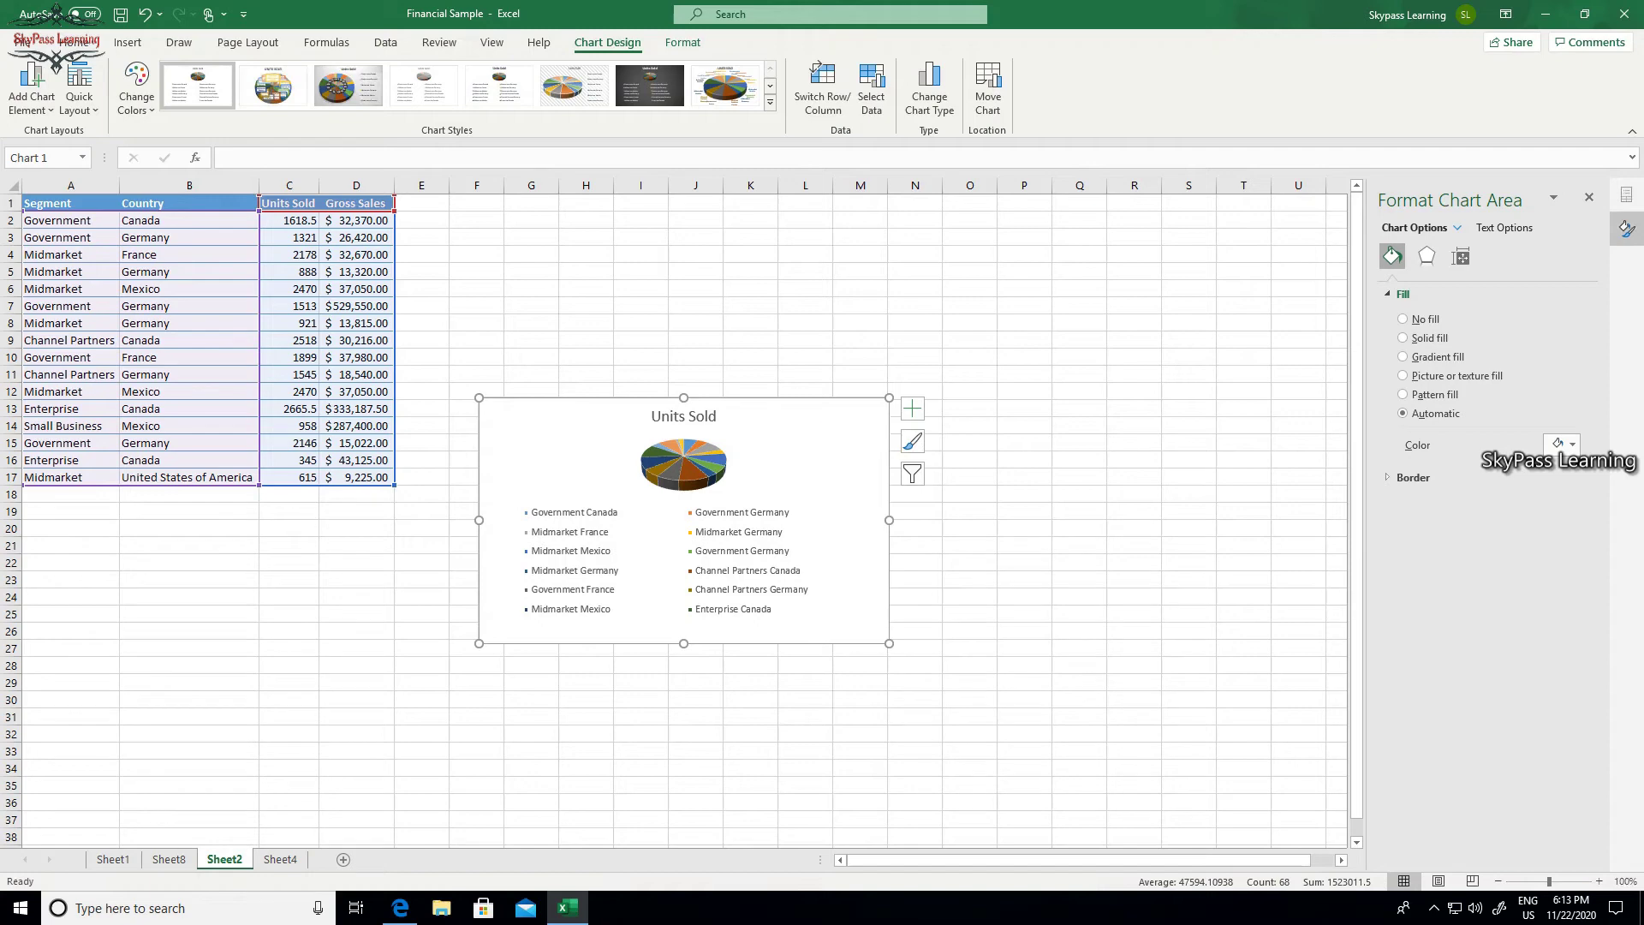
{"action": "left_click", "coordinate": [348, 86]}
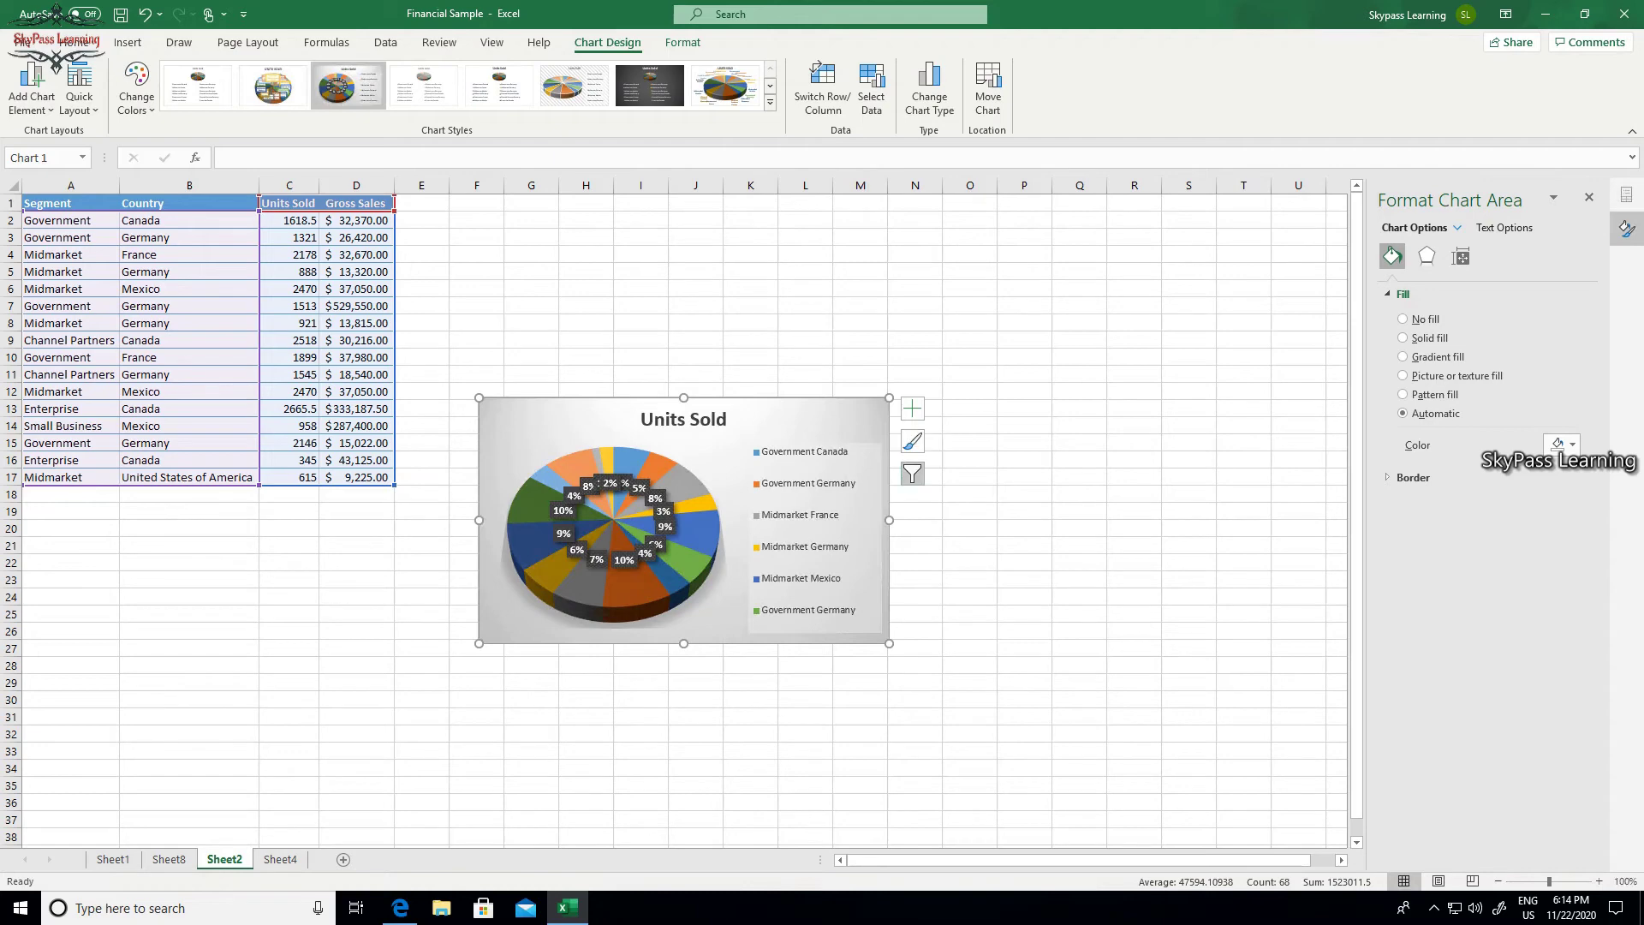
Examine the series and category filter options of the 3-D pie chart.
{"action": "left_click", "coordinate": [913, 474]}
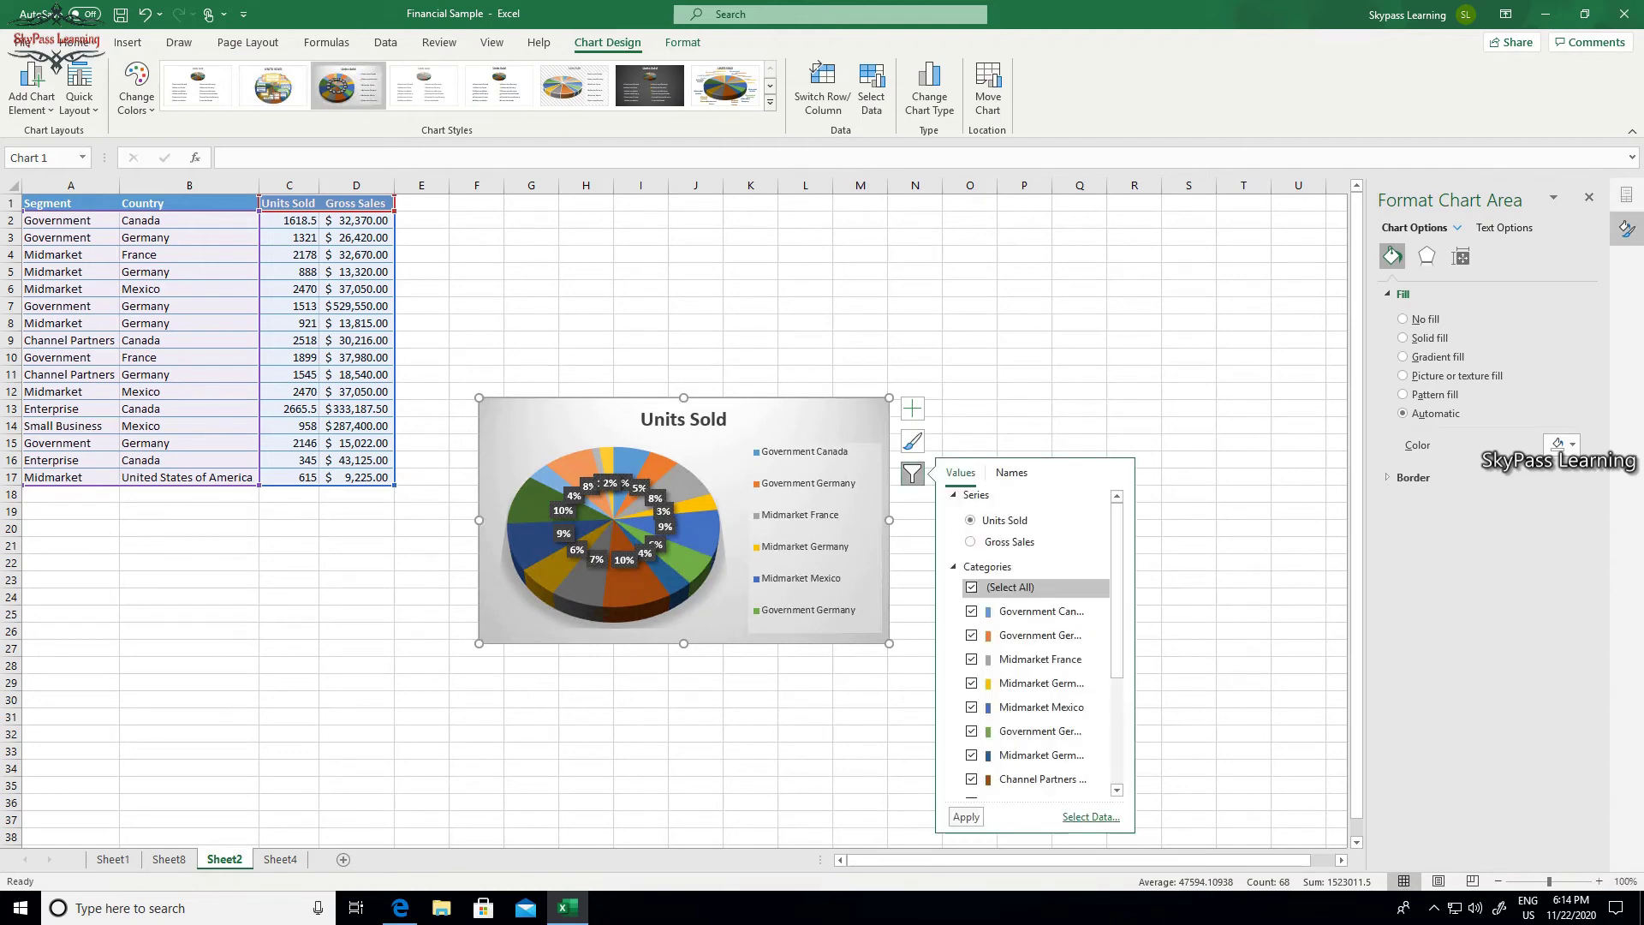
{"action": "scroll", "coordinate": [1027, 593], "scroll_direction": "down", "scroll_amount": 3}
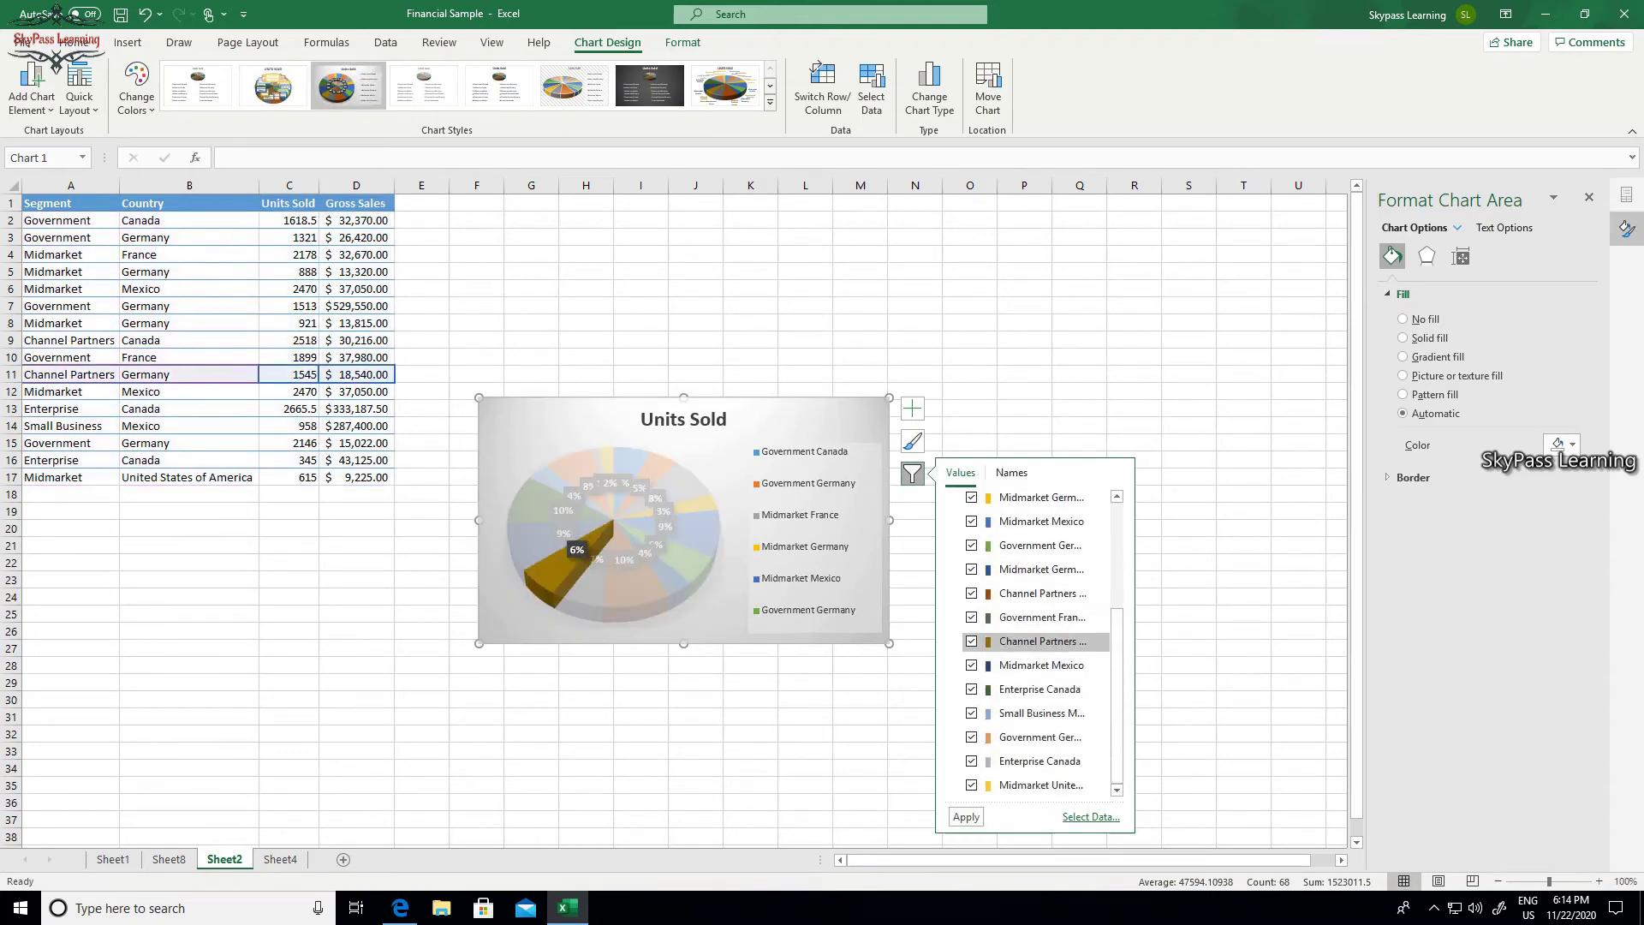
{"action": "scroll", "coordinate": [1027, 651], "scroll_direction": "up", "scroll_amount": 5}
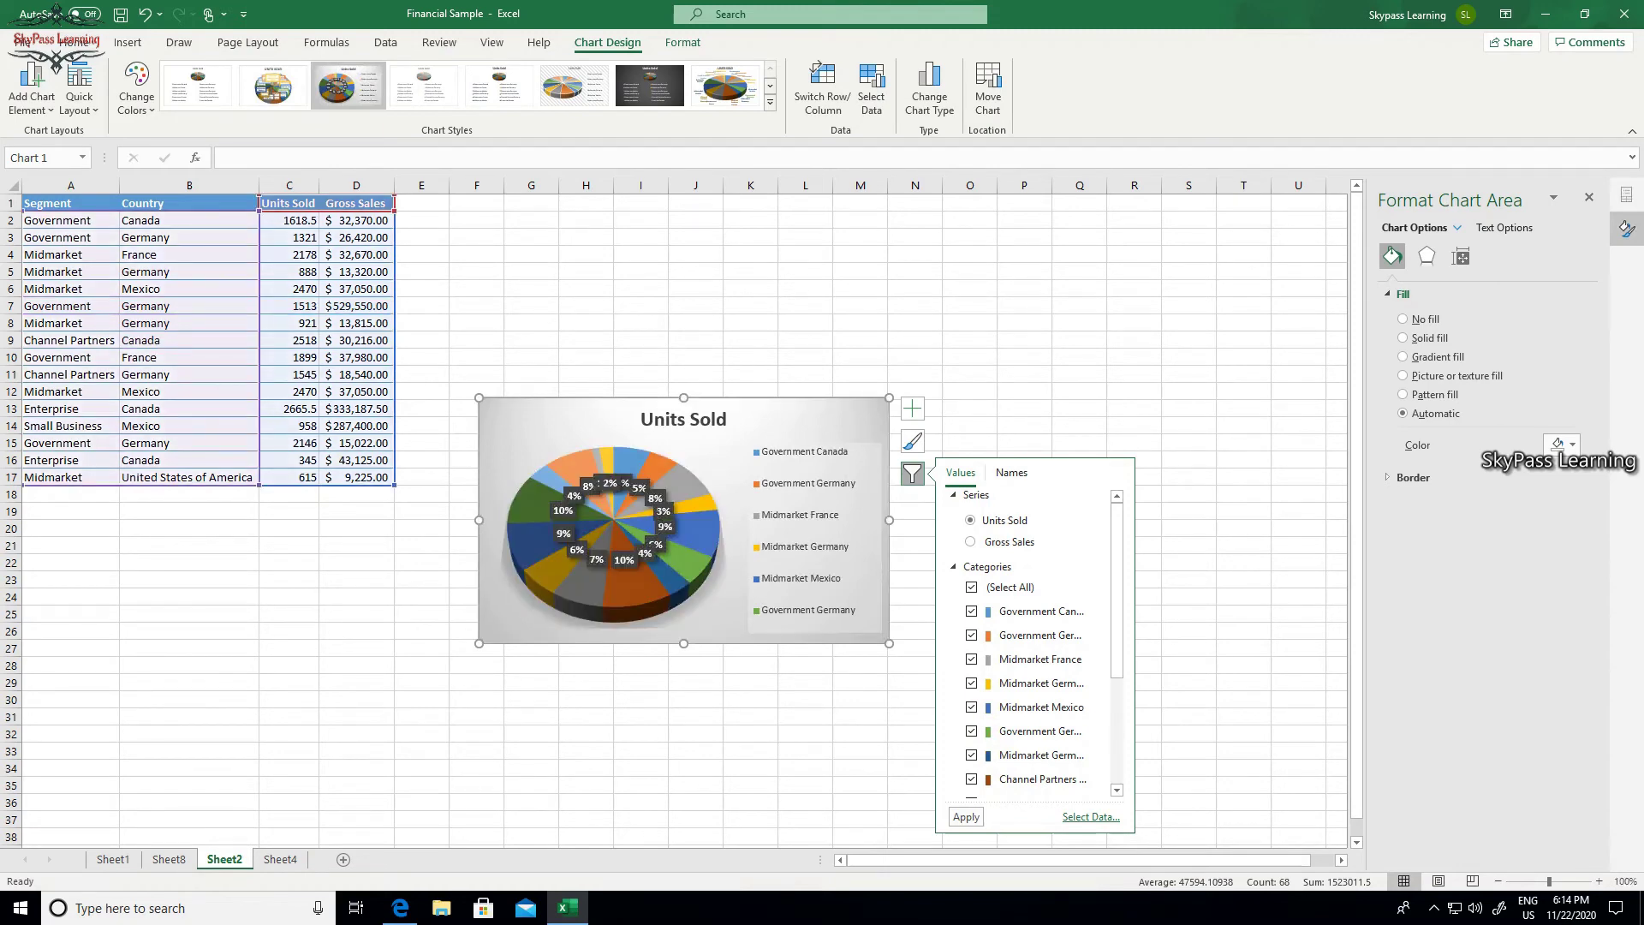
Review the Canada entry in A2 and B2 on Sheet4, then return to Sheet2 and select empty cell B23.
{"action": "left_click", "coordinate": [280, 860]}
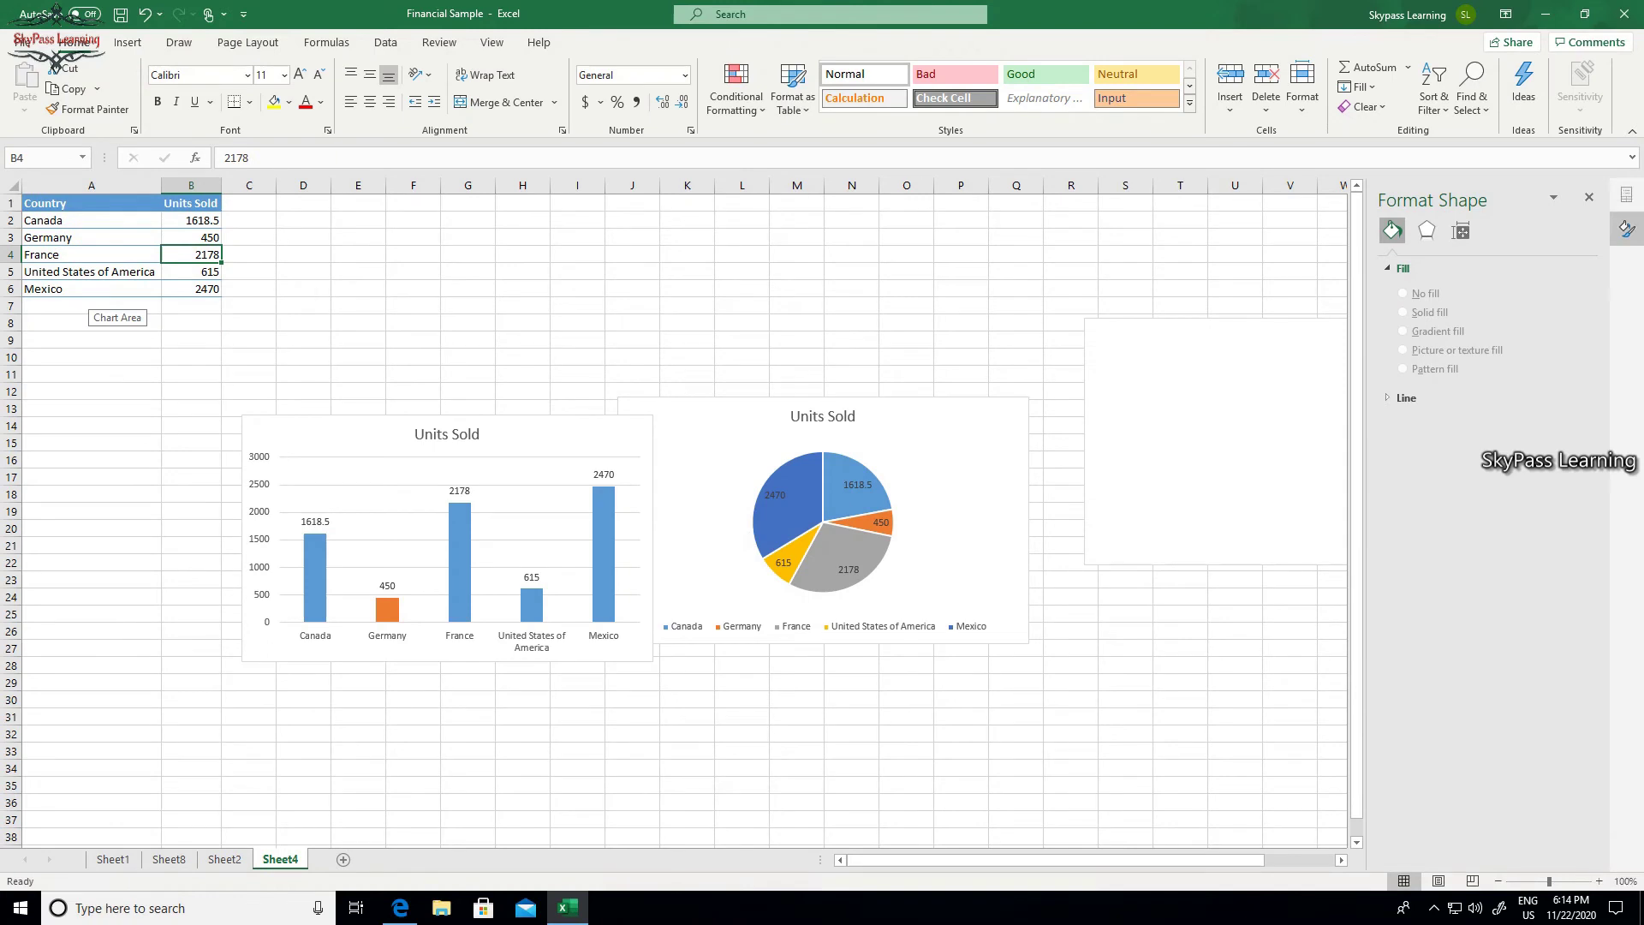
{"action": "left_click", "coordinate": [92, 221]}
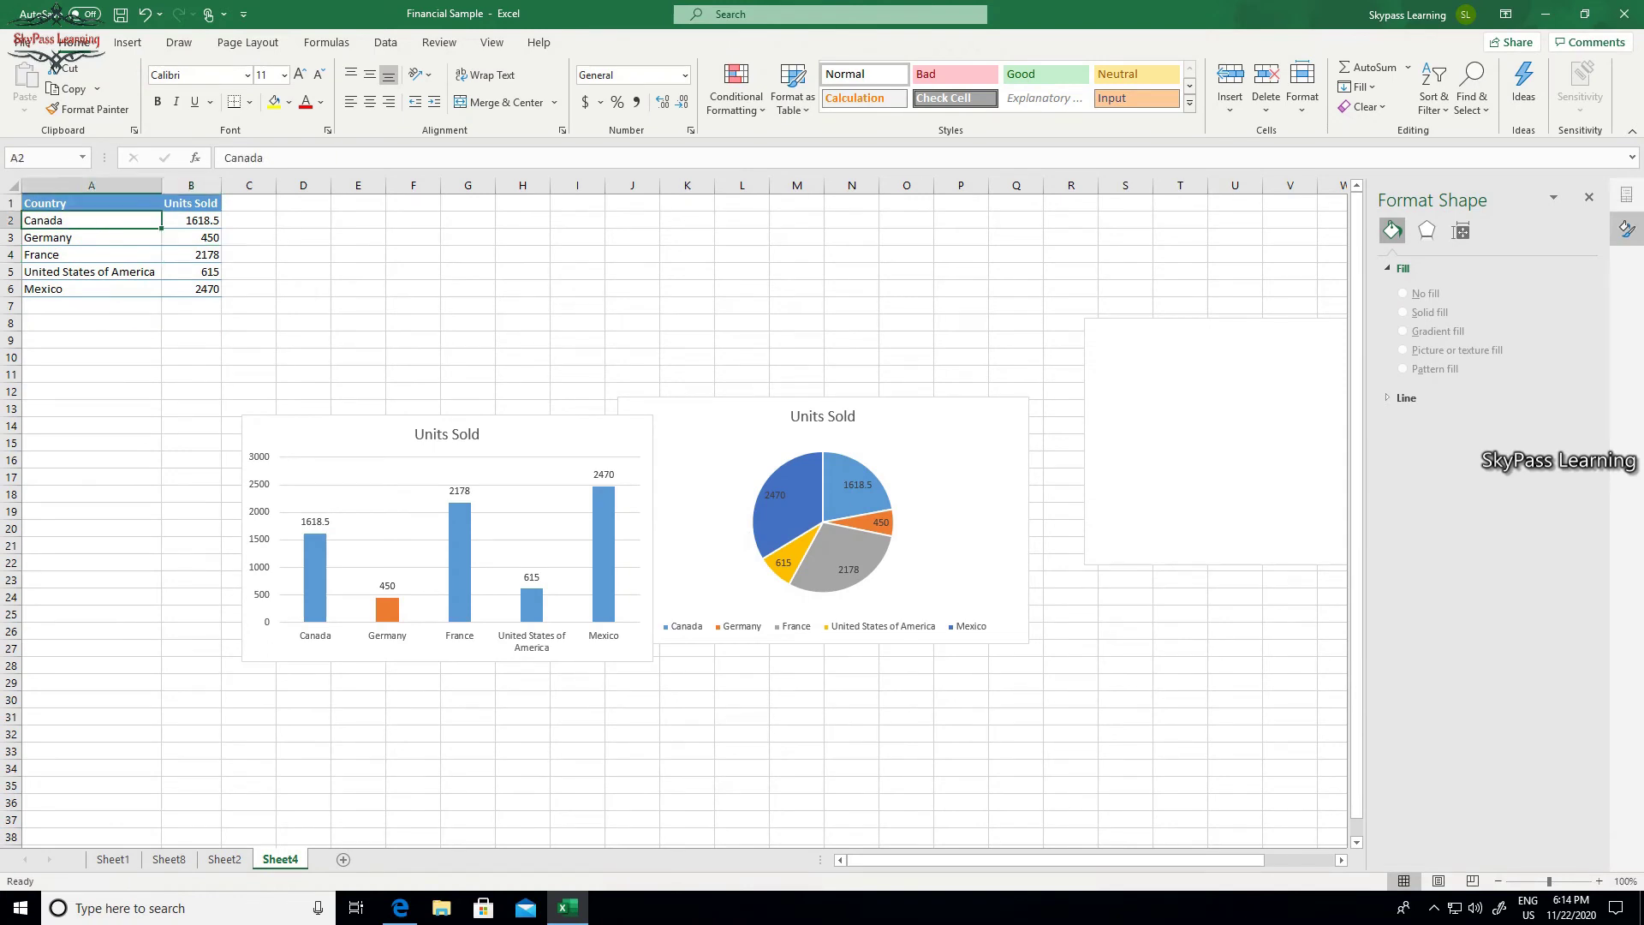
{"action": "left_click", "coordinate": [191, 221]}
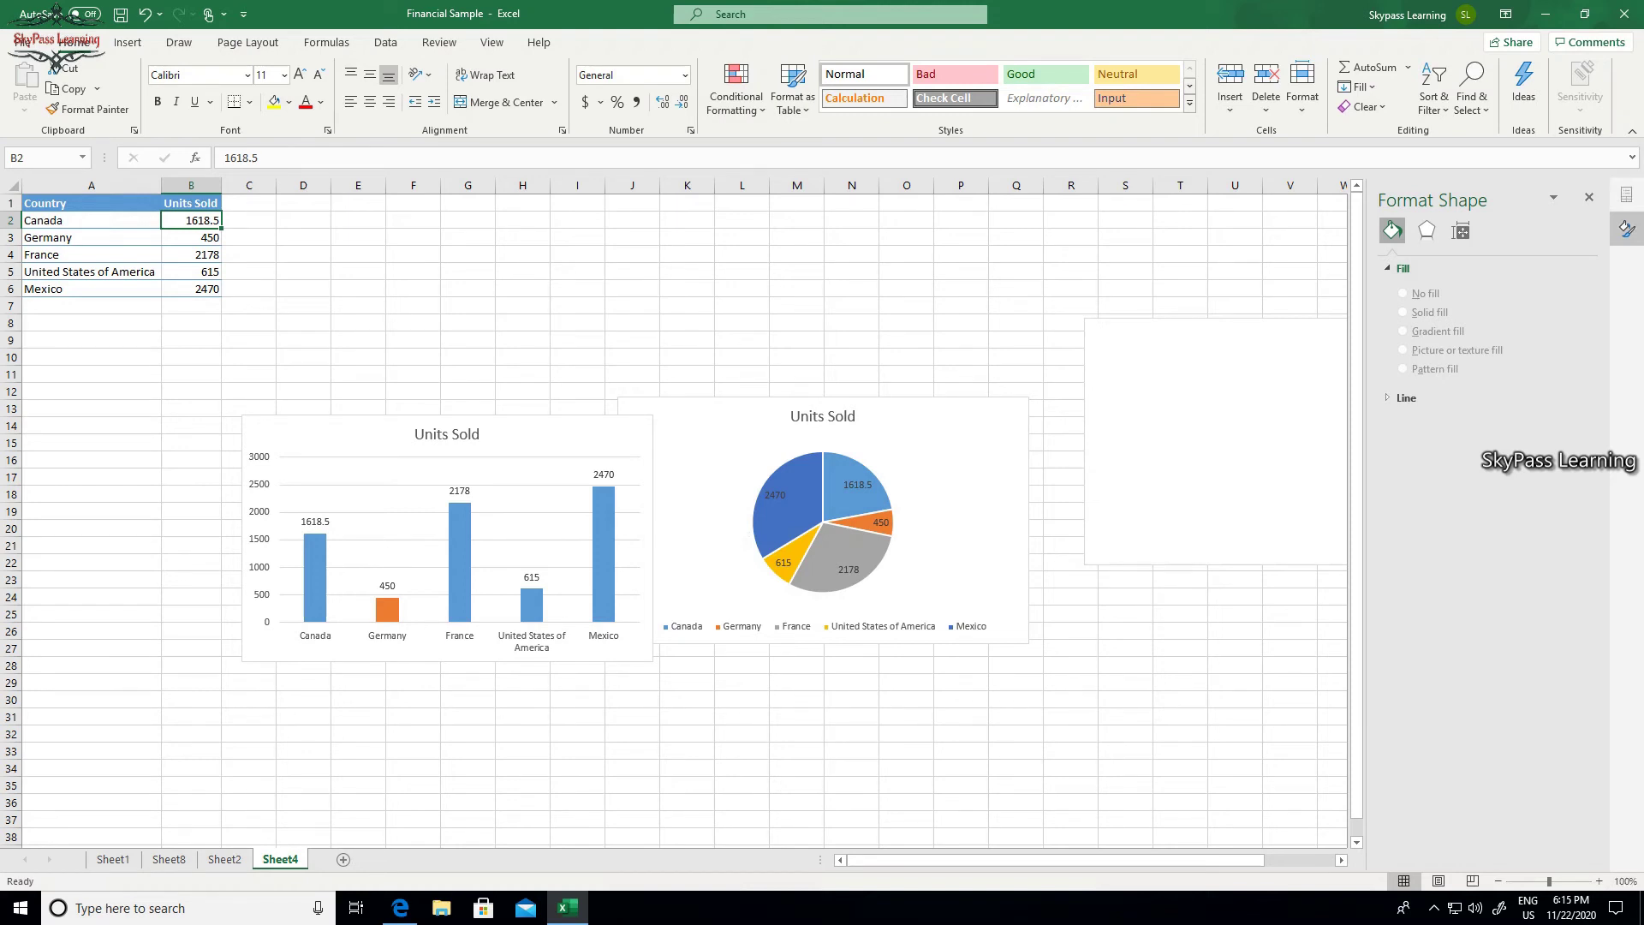
{"action": "left_click", "coordinate": [224, 859]}
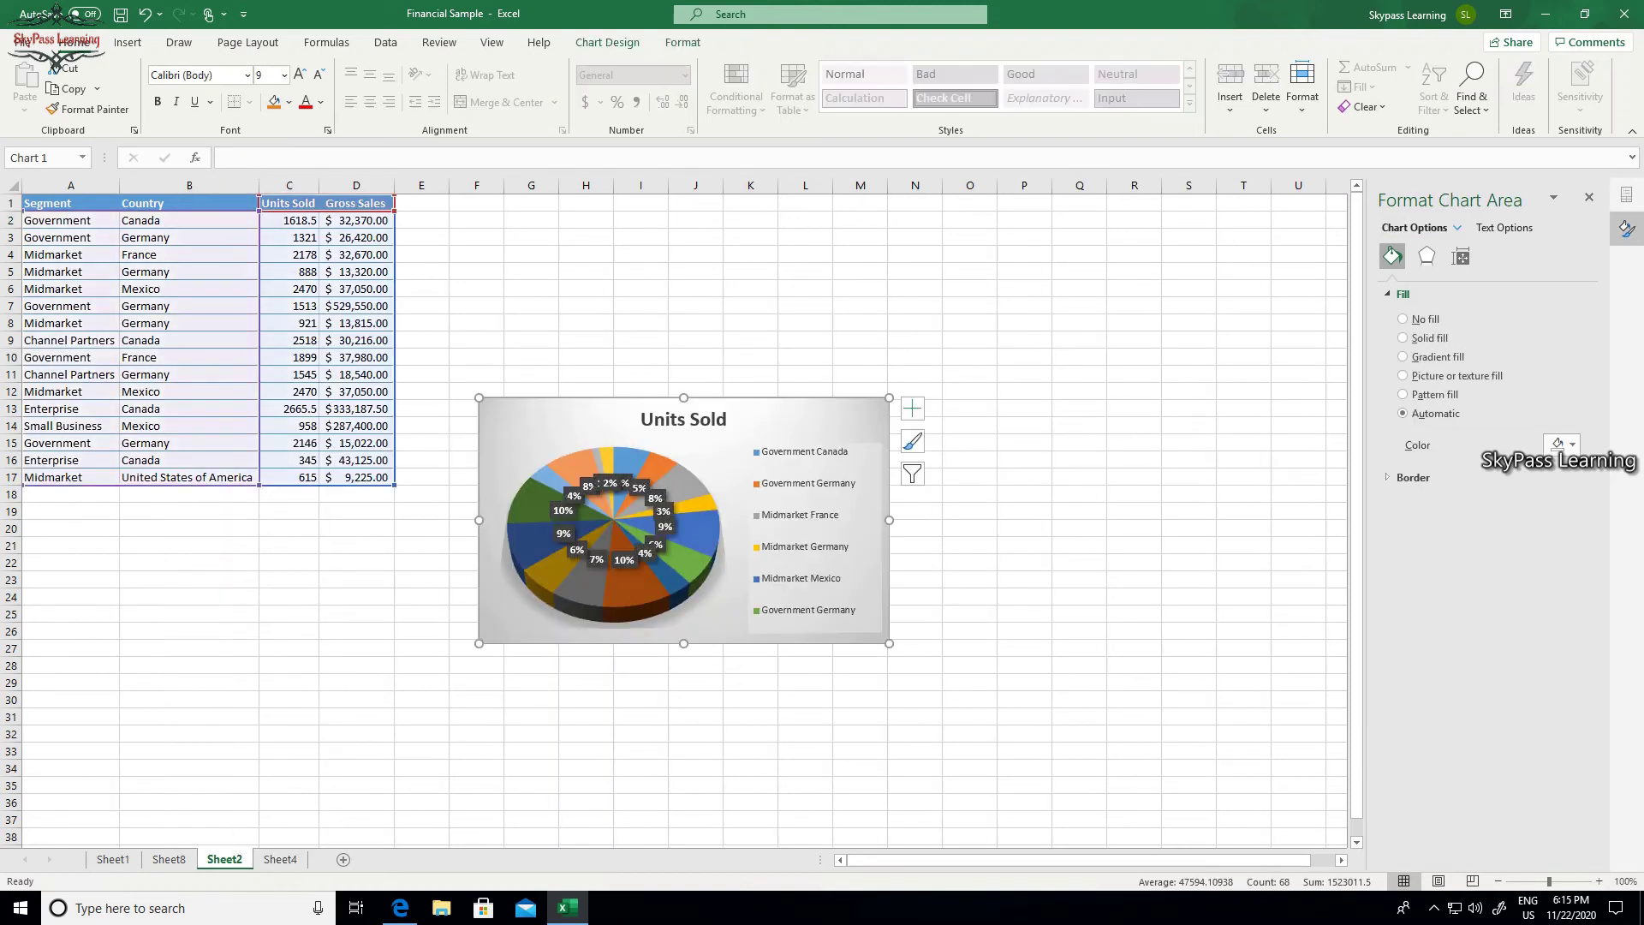
{"action": "left_click", "coordinate": [189, 580]}
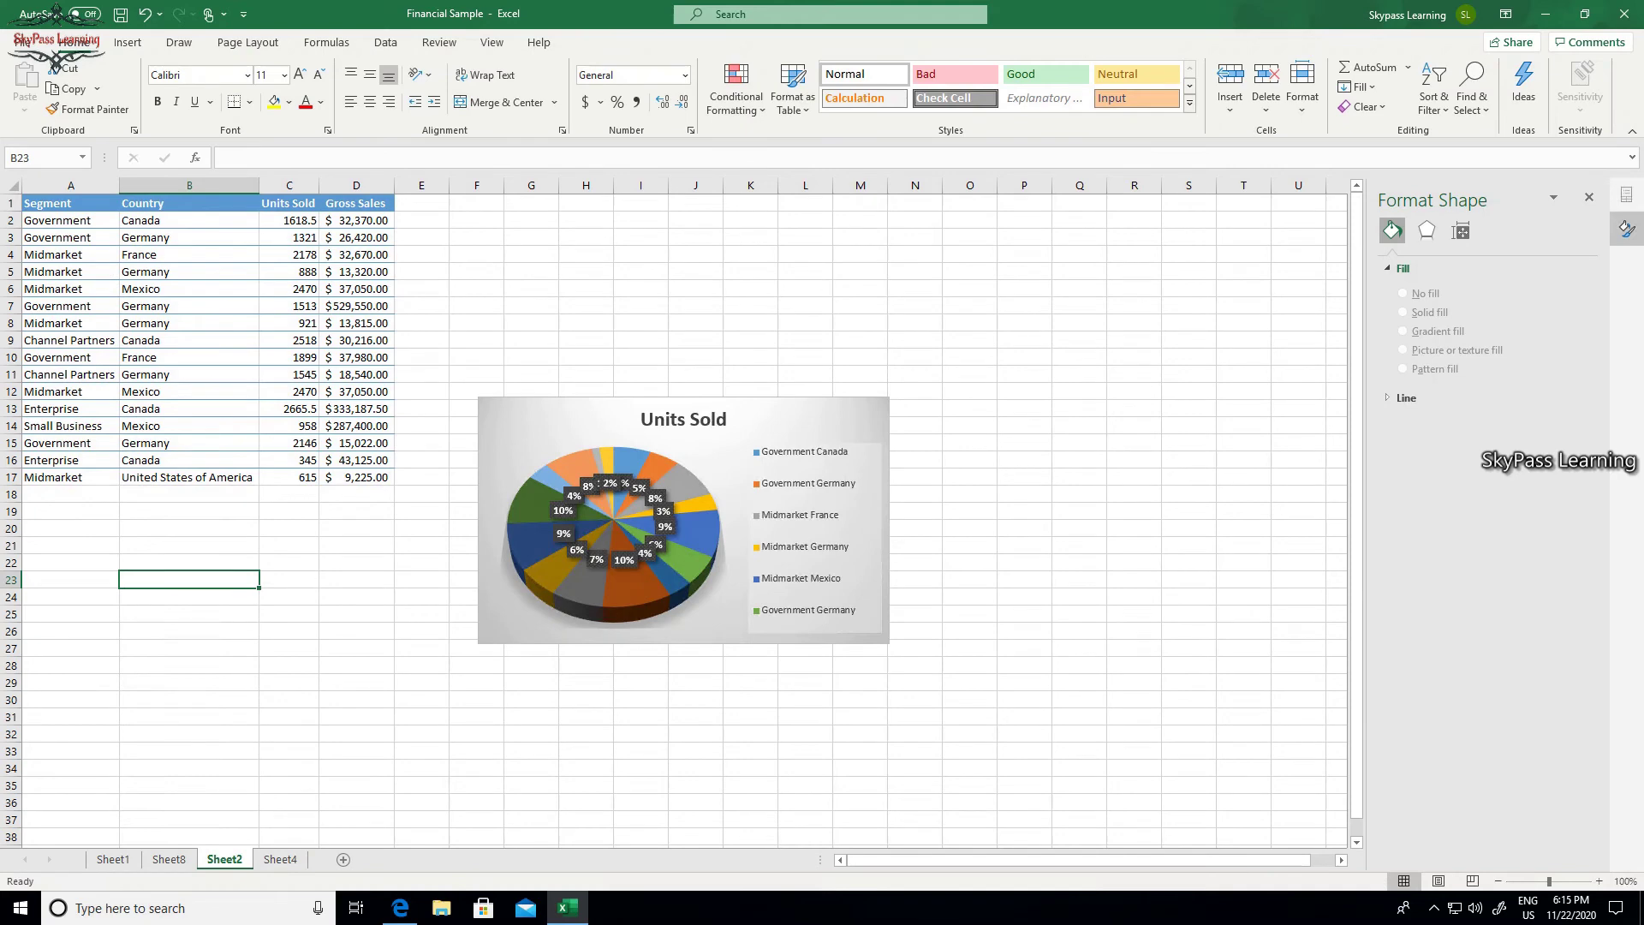
Insert a 2-D line chart with markers from the Country, Units Sold and Gross Sales data in B1:D18.
{"action": "left_click_drag", "start_coordinate": [71, 203], "coordinate": [356, 477]}
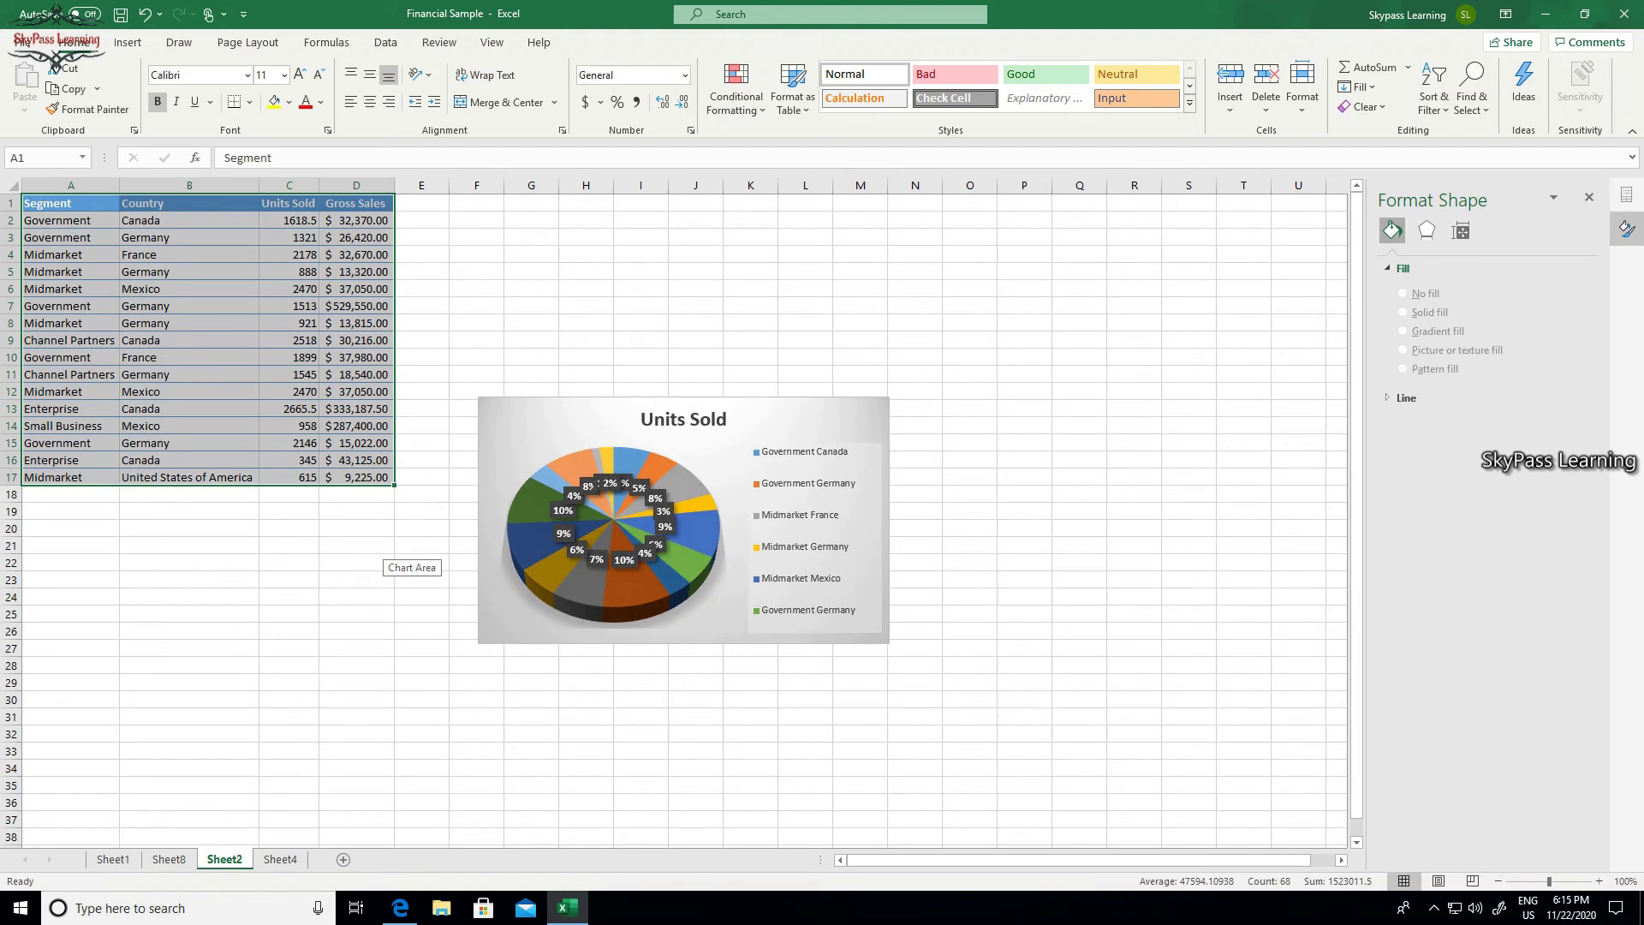
{"action": "left_click", "coordinate": [640, 357]}
{"action": "left_click_drag", "start_coordinate": [137, 203], "coordinate": [355, 495]}
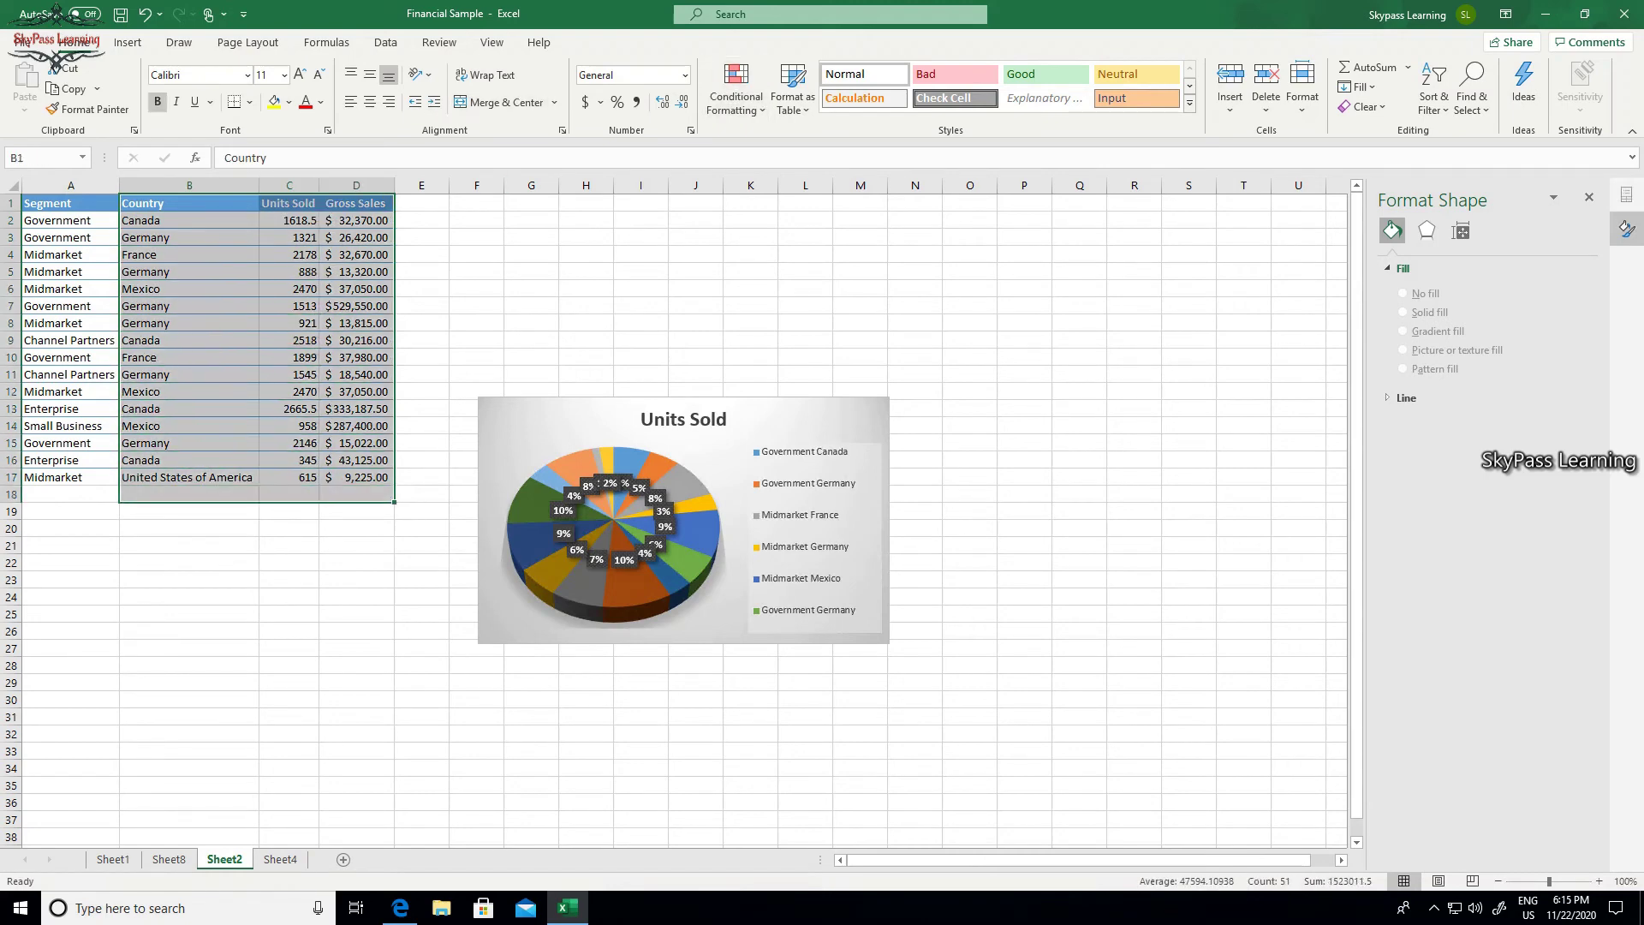
{"action": "left_click", "coordinate": [127, 42]}
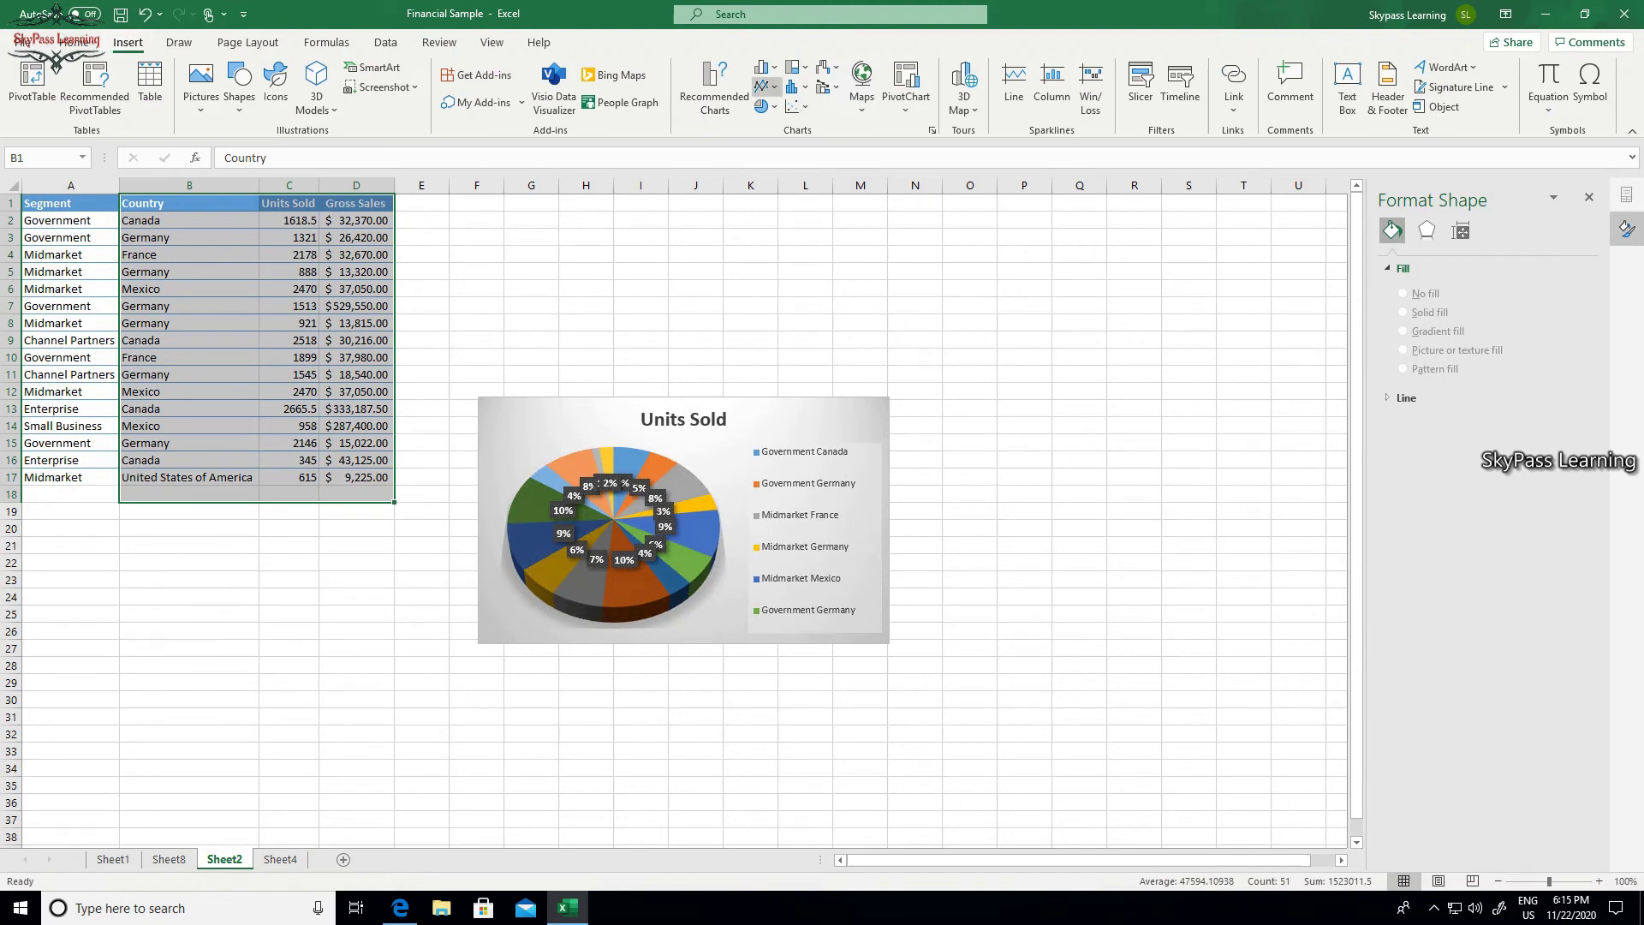
{"action": "left_click", "coordinate": [762, 86]}
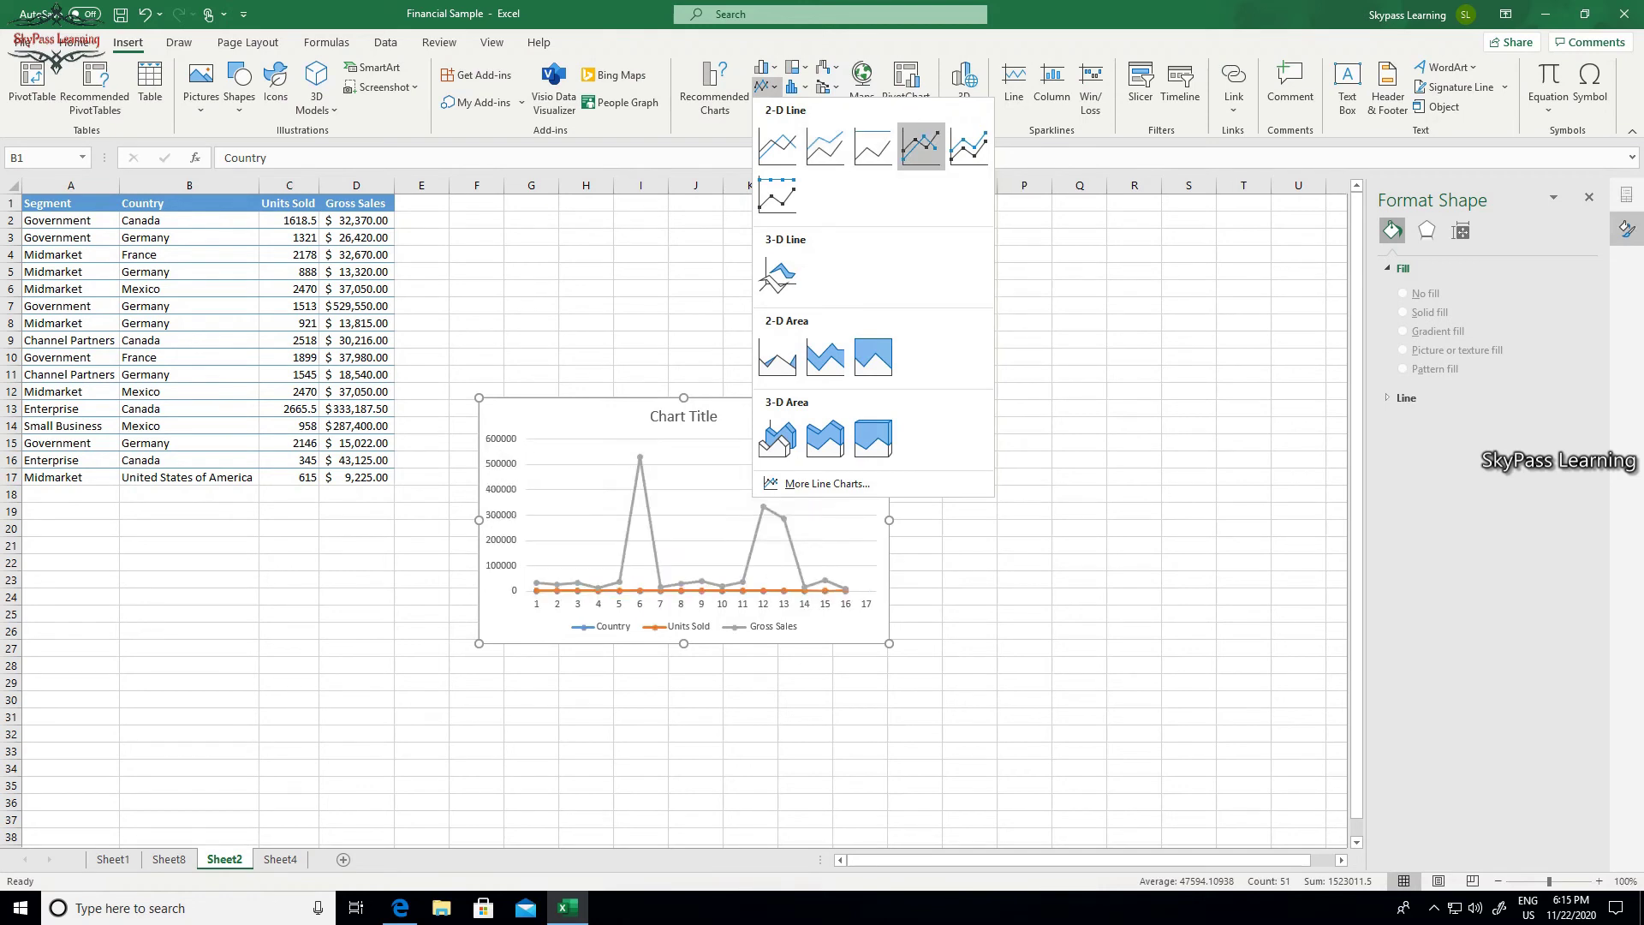
{"action": "left_click", "coordinate": [968, 143]}
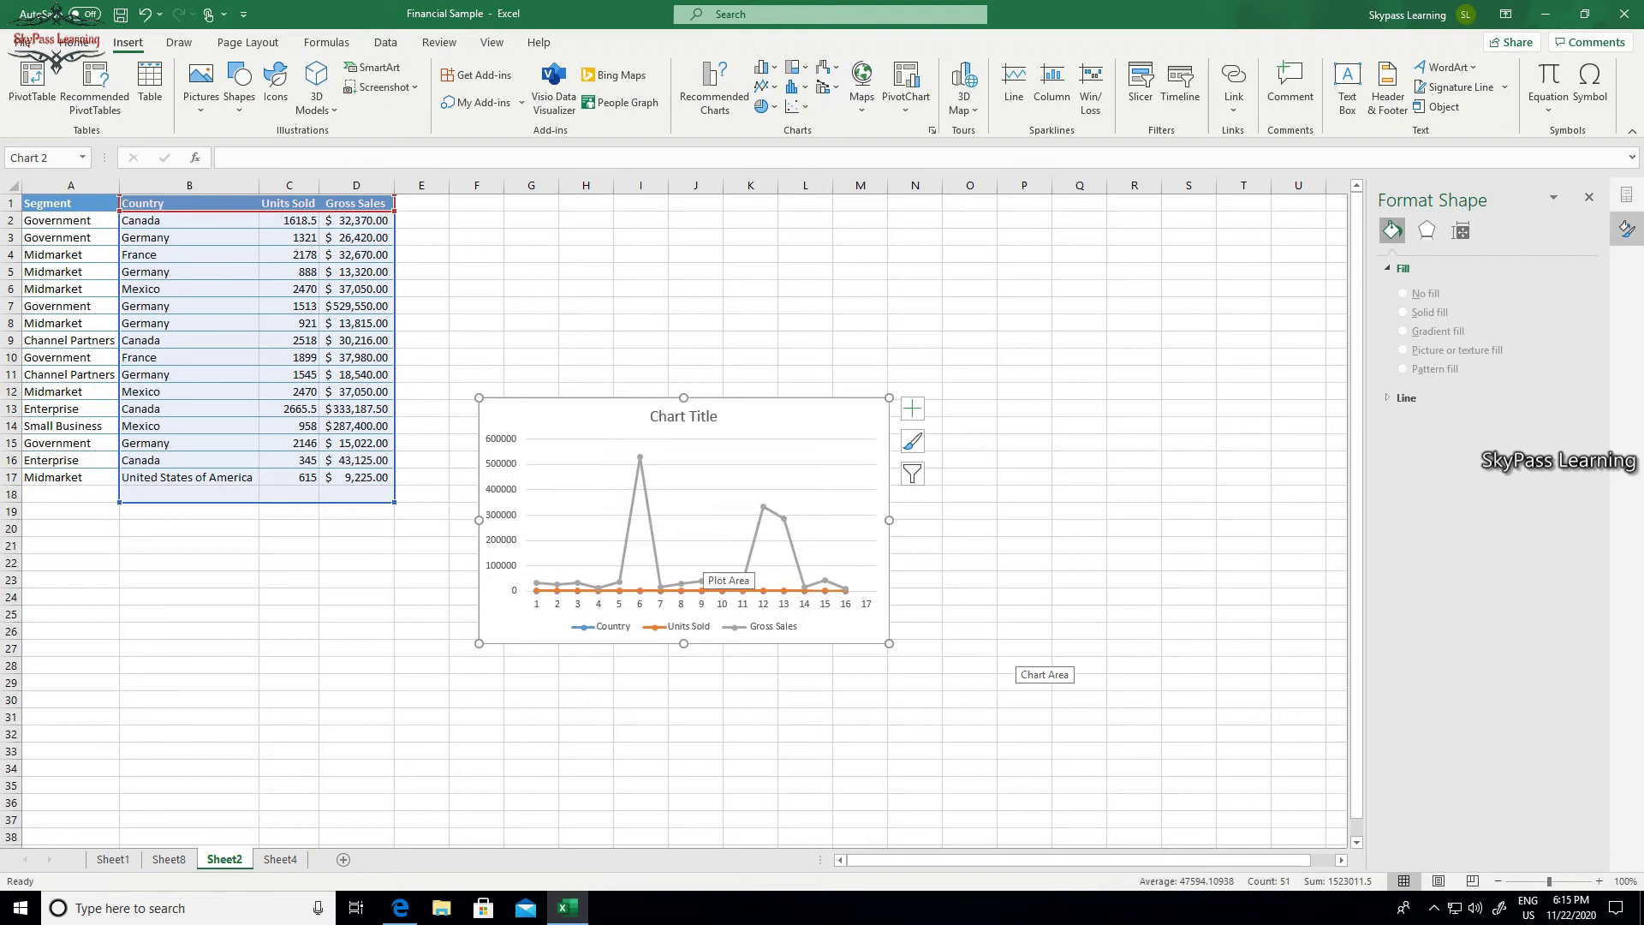
{"action": "left_click", "coordinate": [289, 562]}
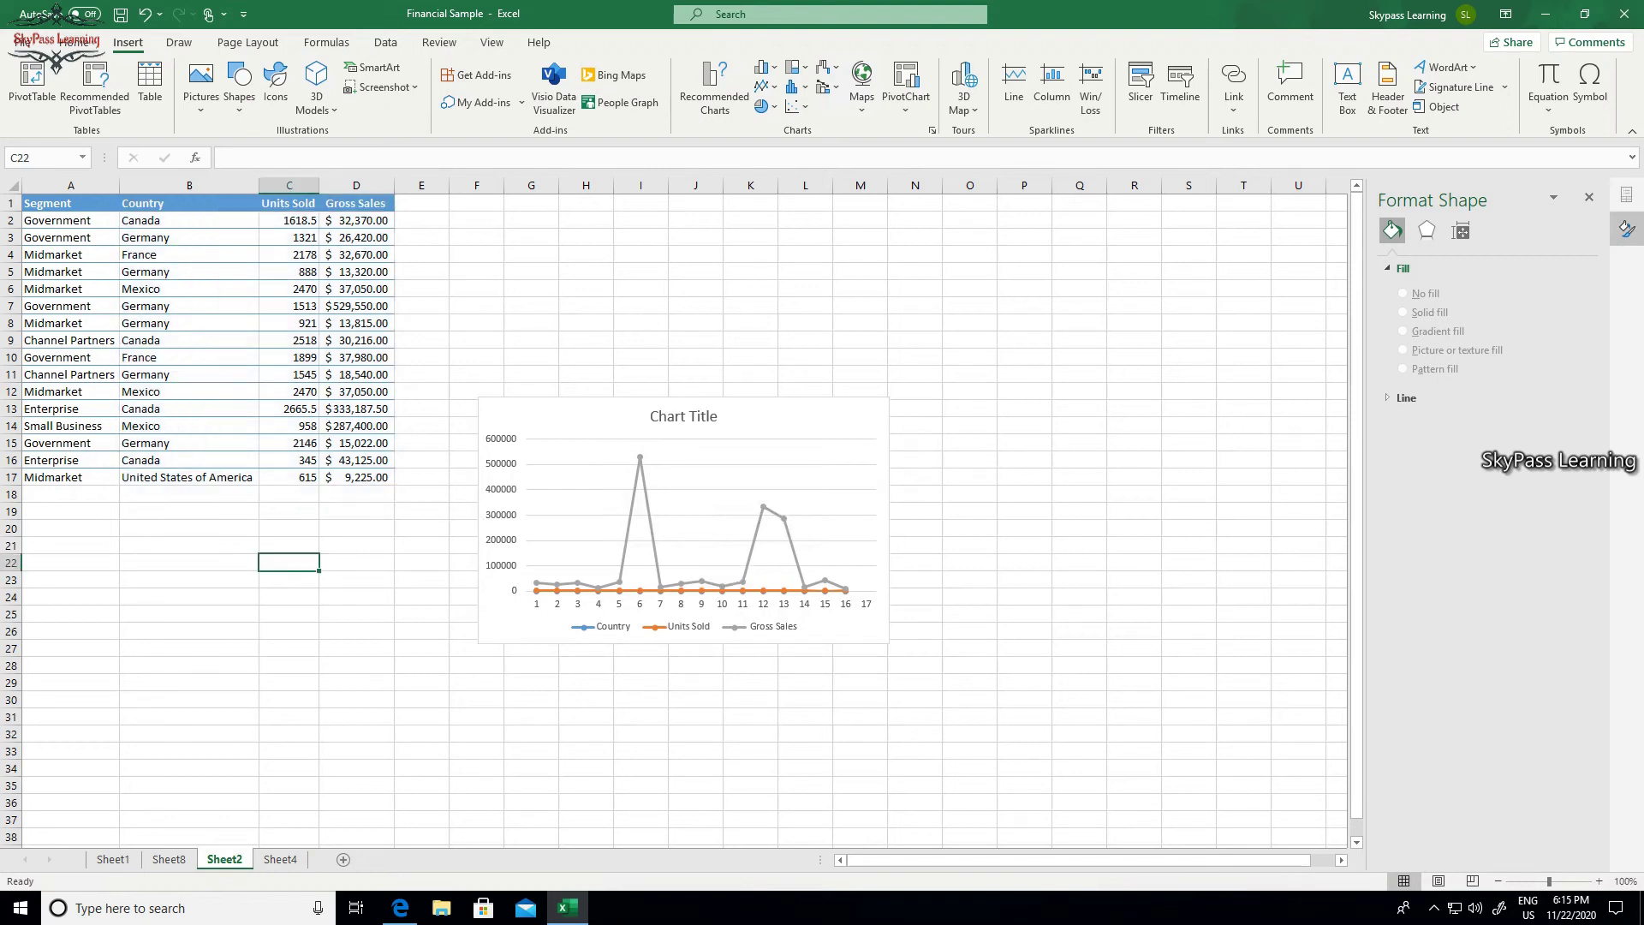
Insert a 2-D clustered column chart from the Units Sold and Gross Sales data in C1:D17.
{"action": "left_click_drag", "start_coordinate": [288, 203], "coordinate": [356, 477]}
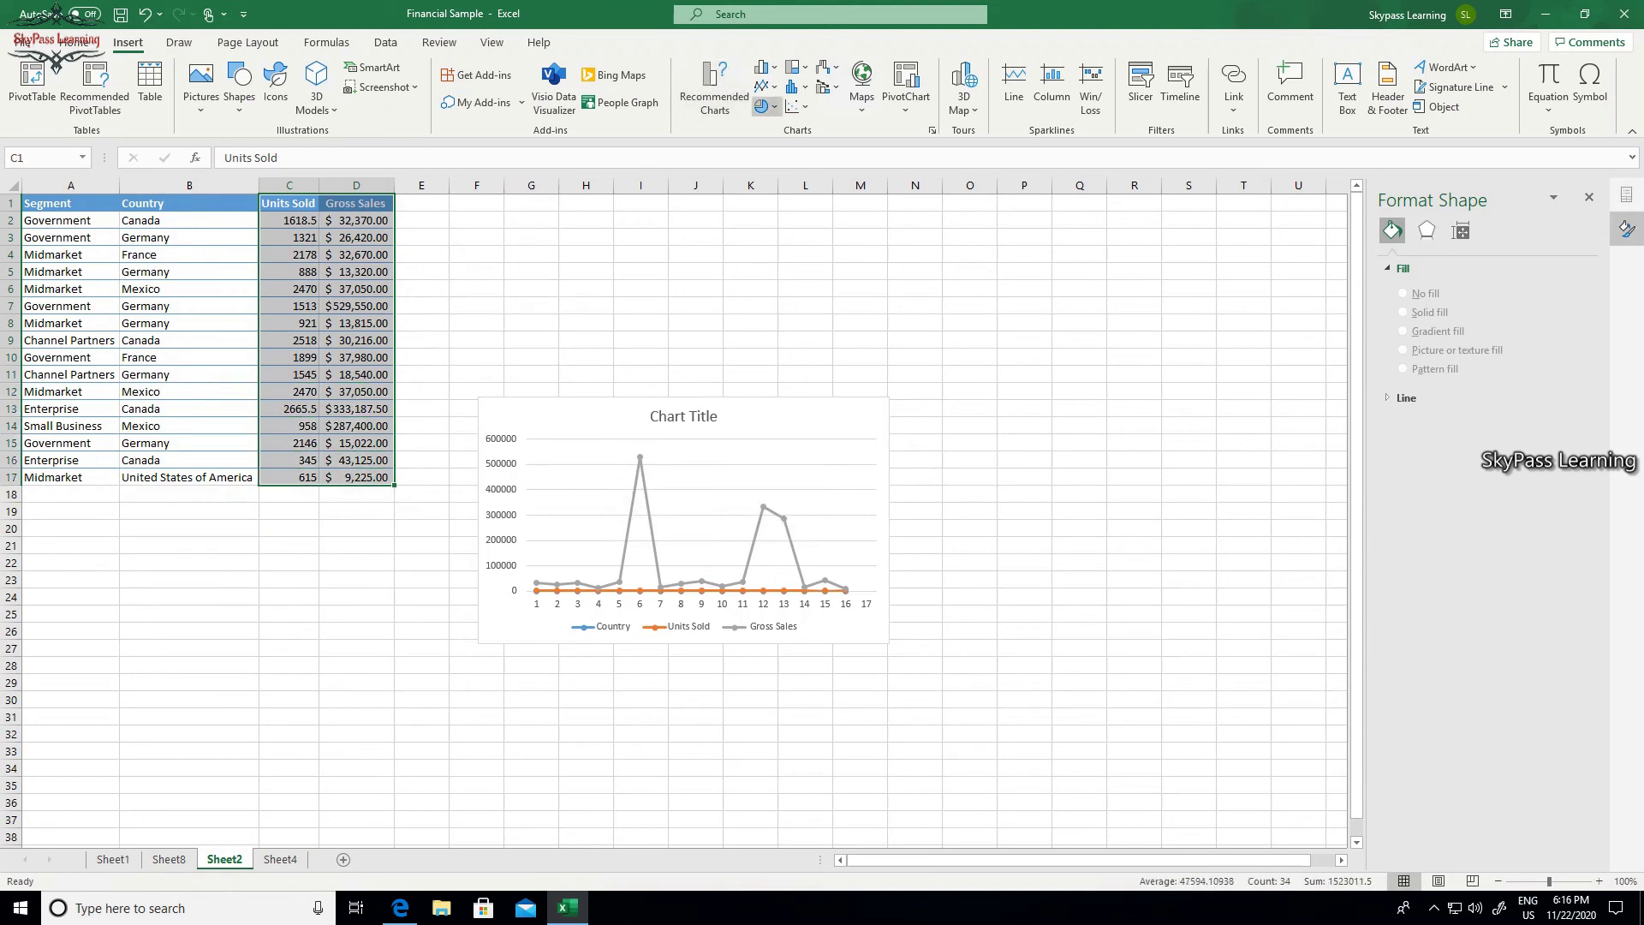
{"action": "left_click", "coordinate": [797, 87]}
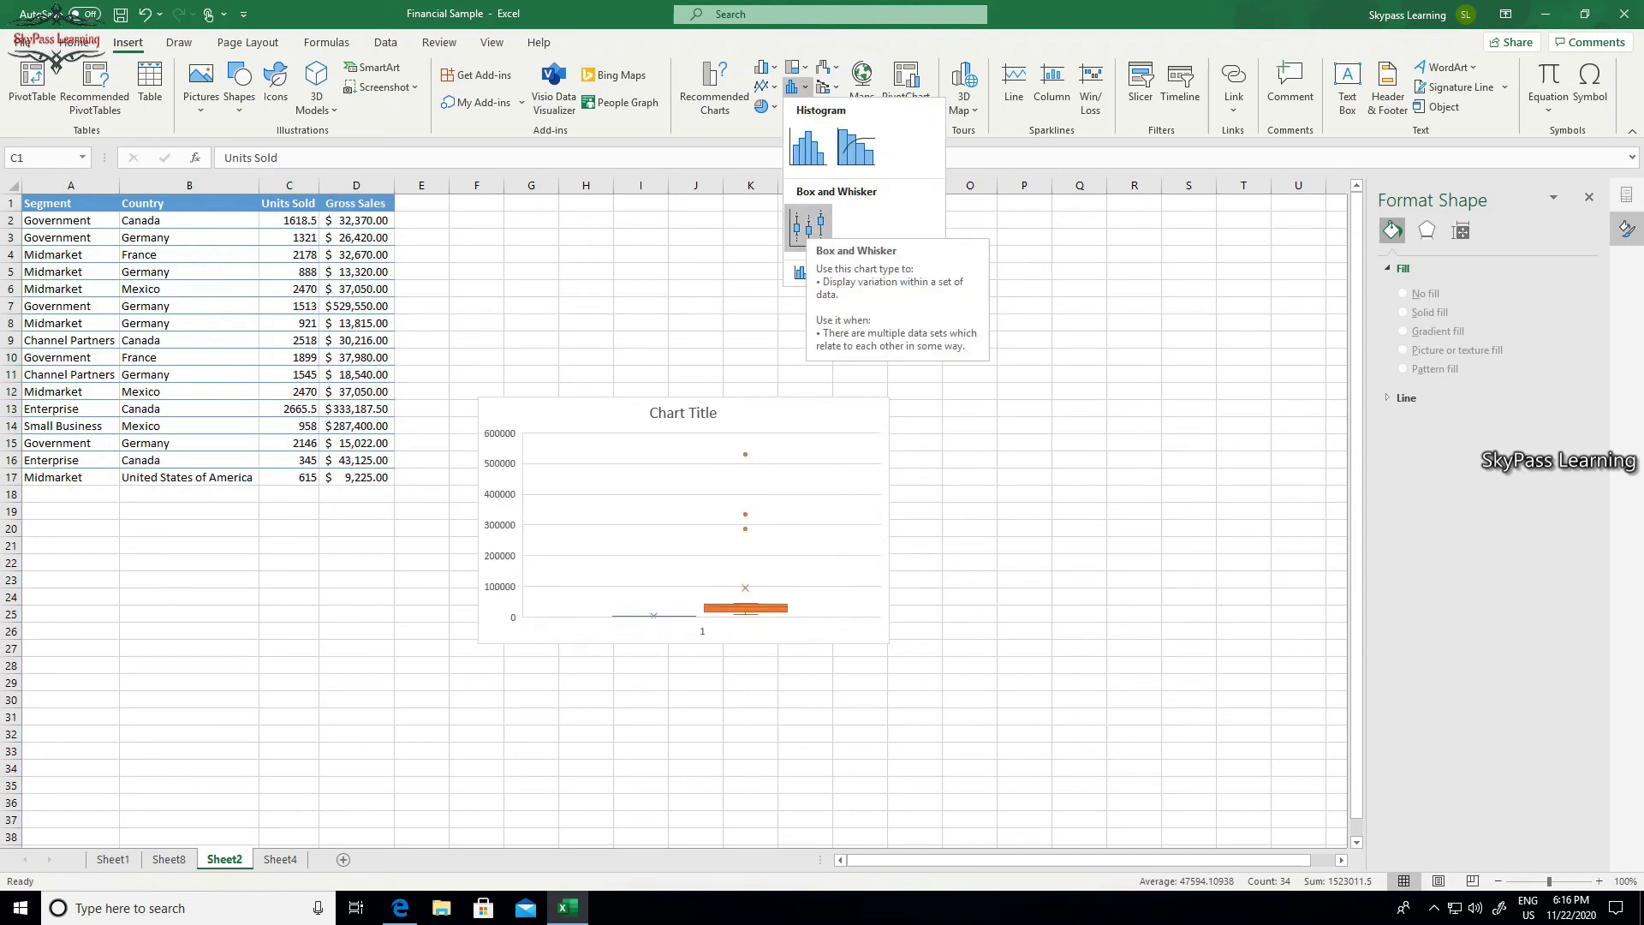
{"action": "left_click", "coordinate": [765, 68]}
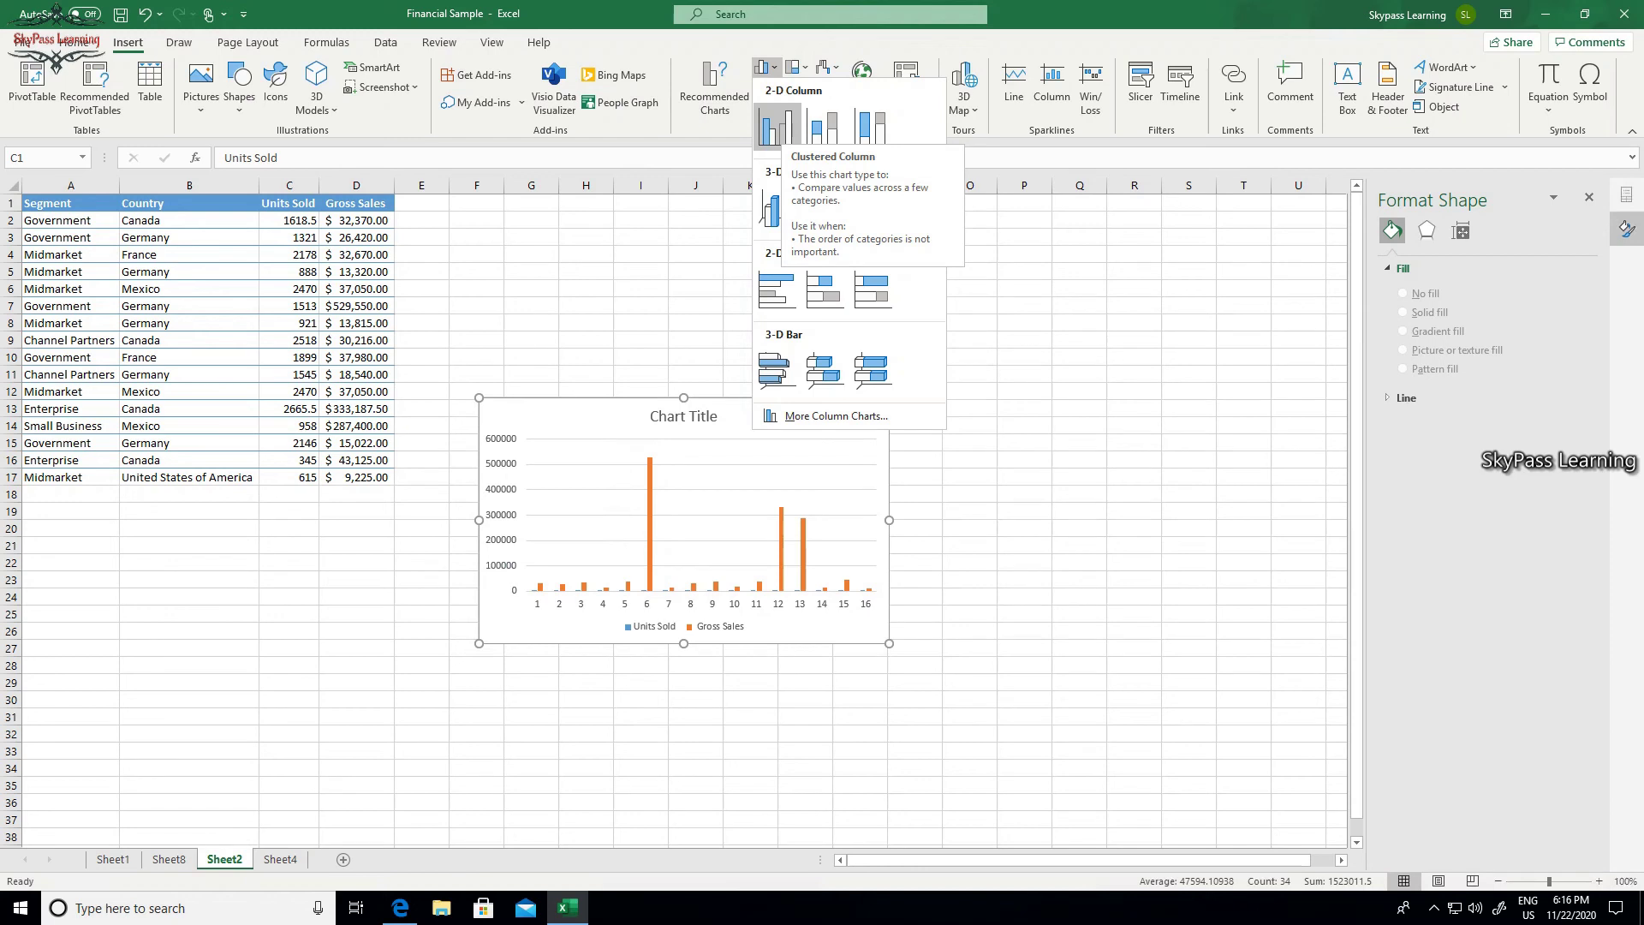
{"action": "left_click", "coordinate": [775, 126]}
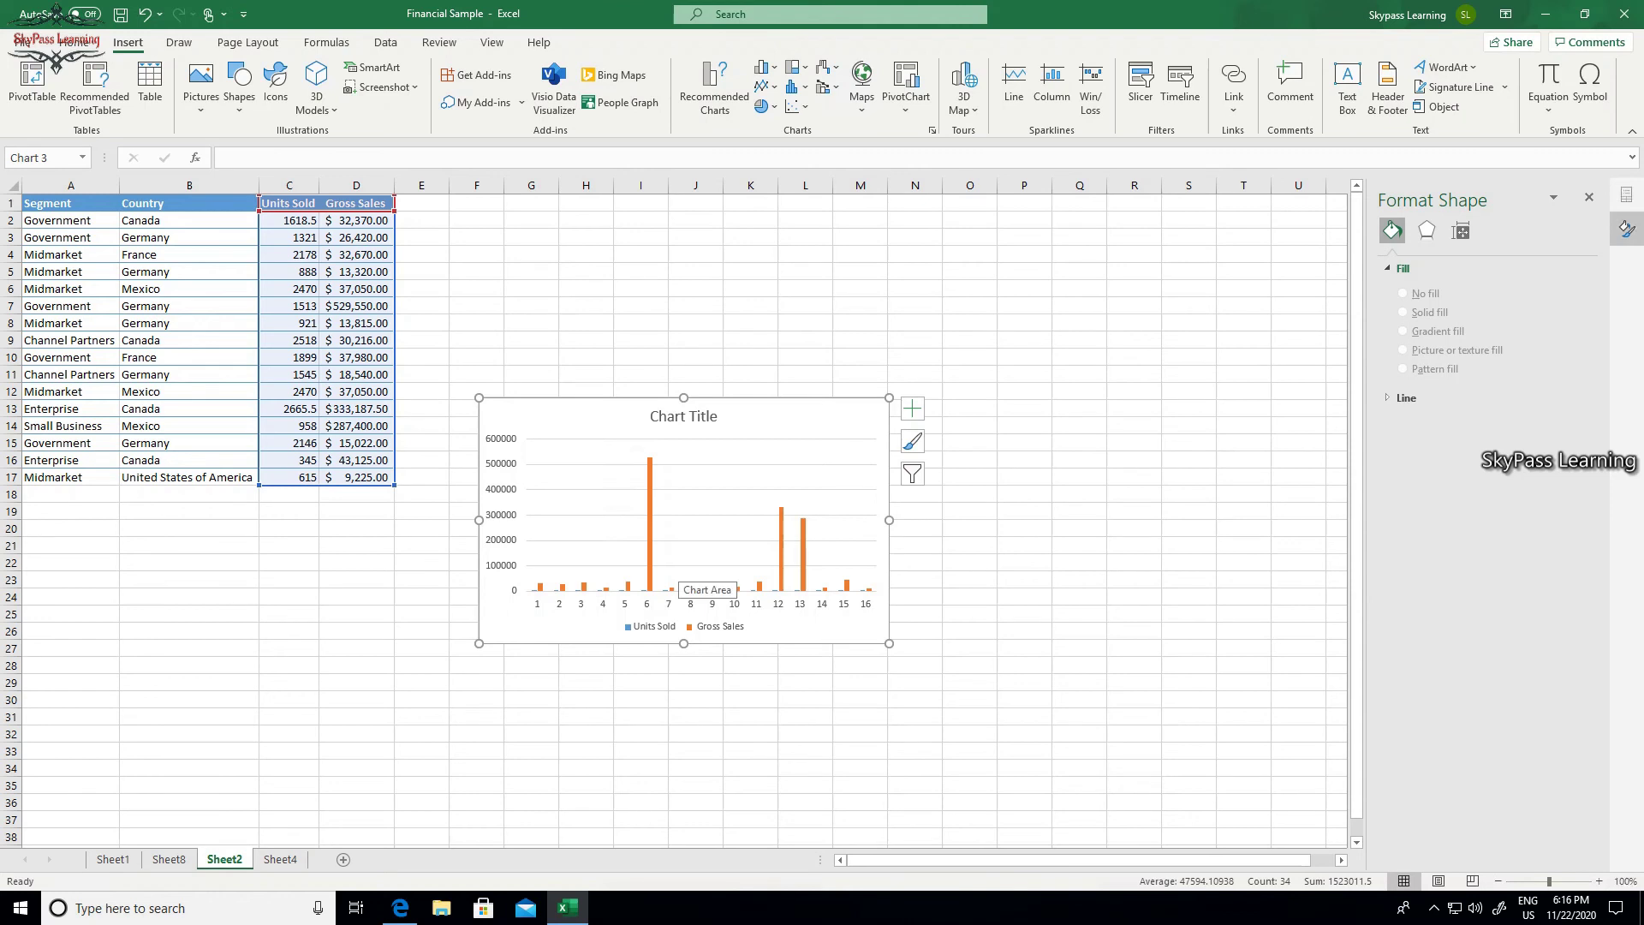
Set the units sold for Government Canada in cell C2 to 16618.5.
{"action": "left_click", "coordinate": [289, 221]}
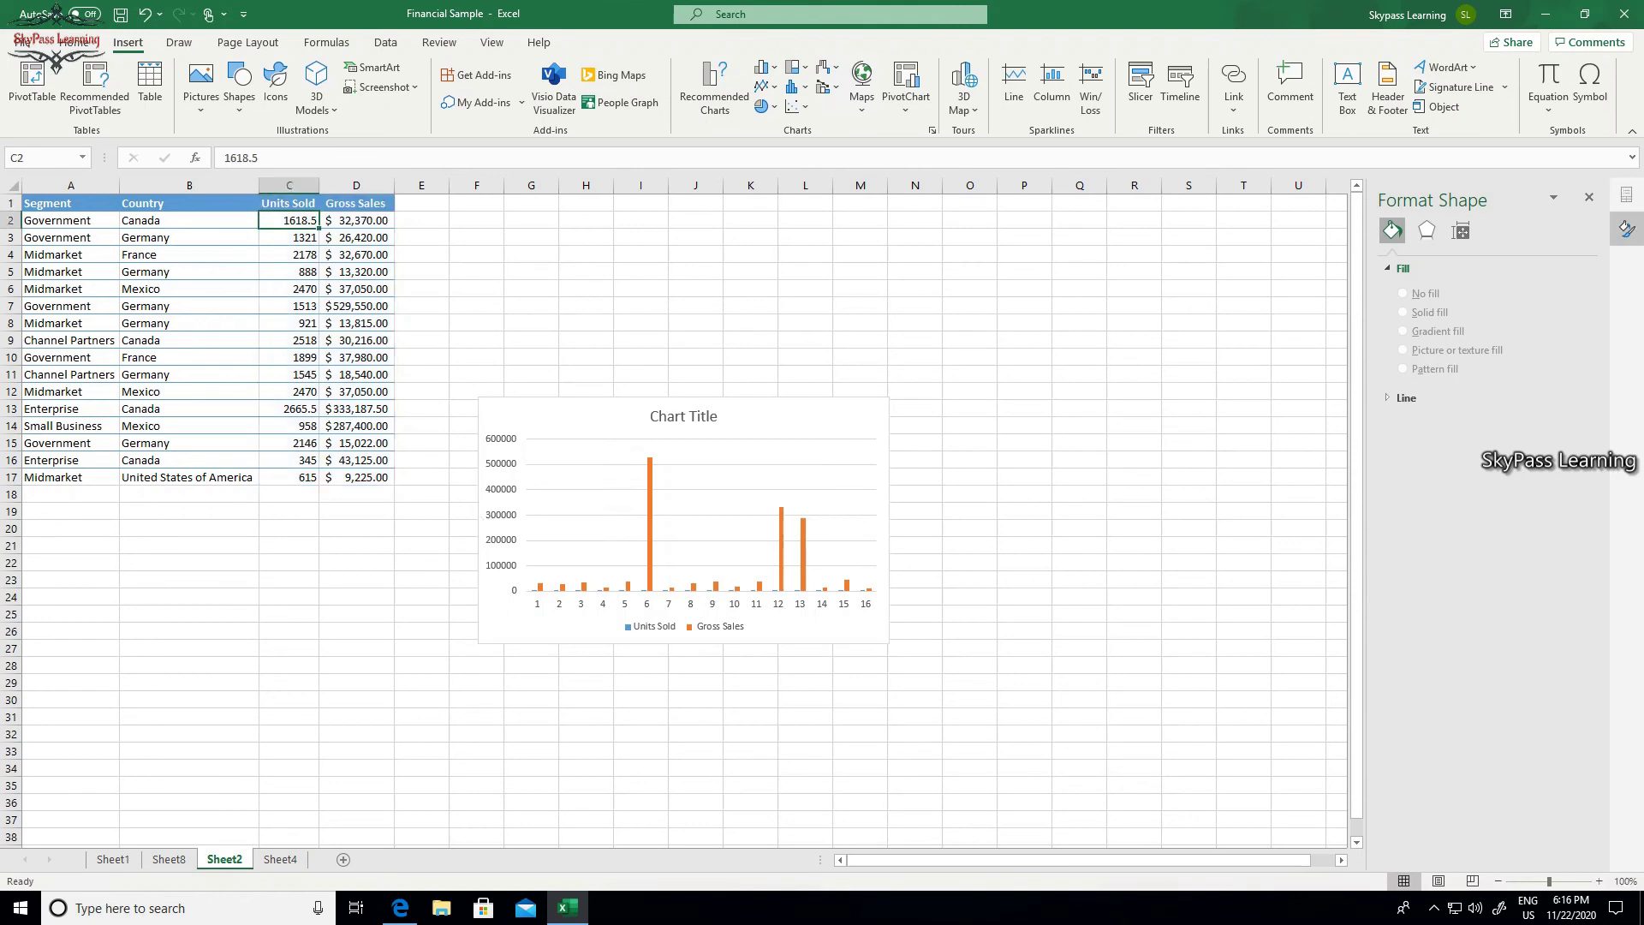
{"action": "double_click", "coordinate": [295, 221]}
{"action": "type", "text": "6"}
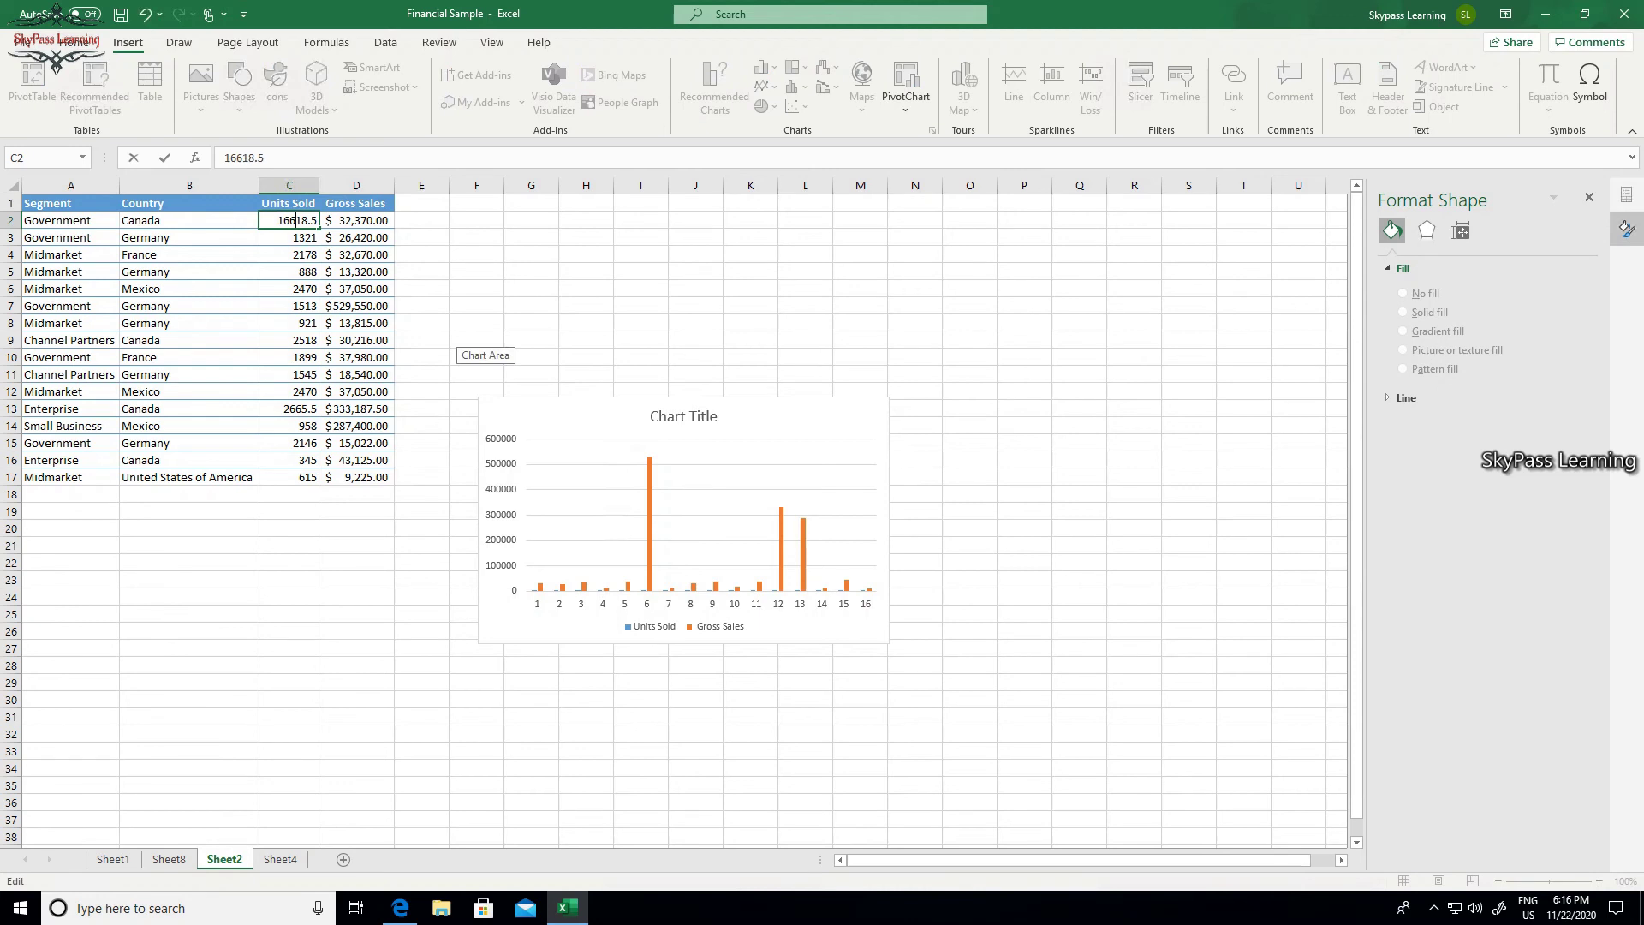
{"action": "left_click", "coordinate": [421, 254]}
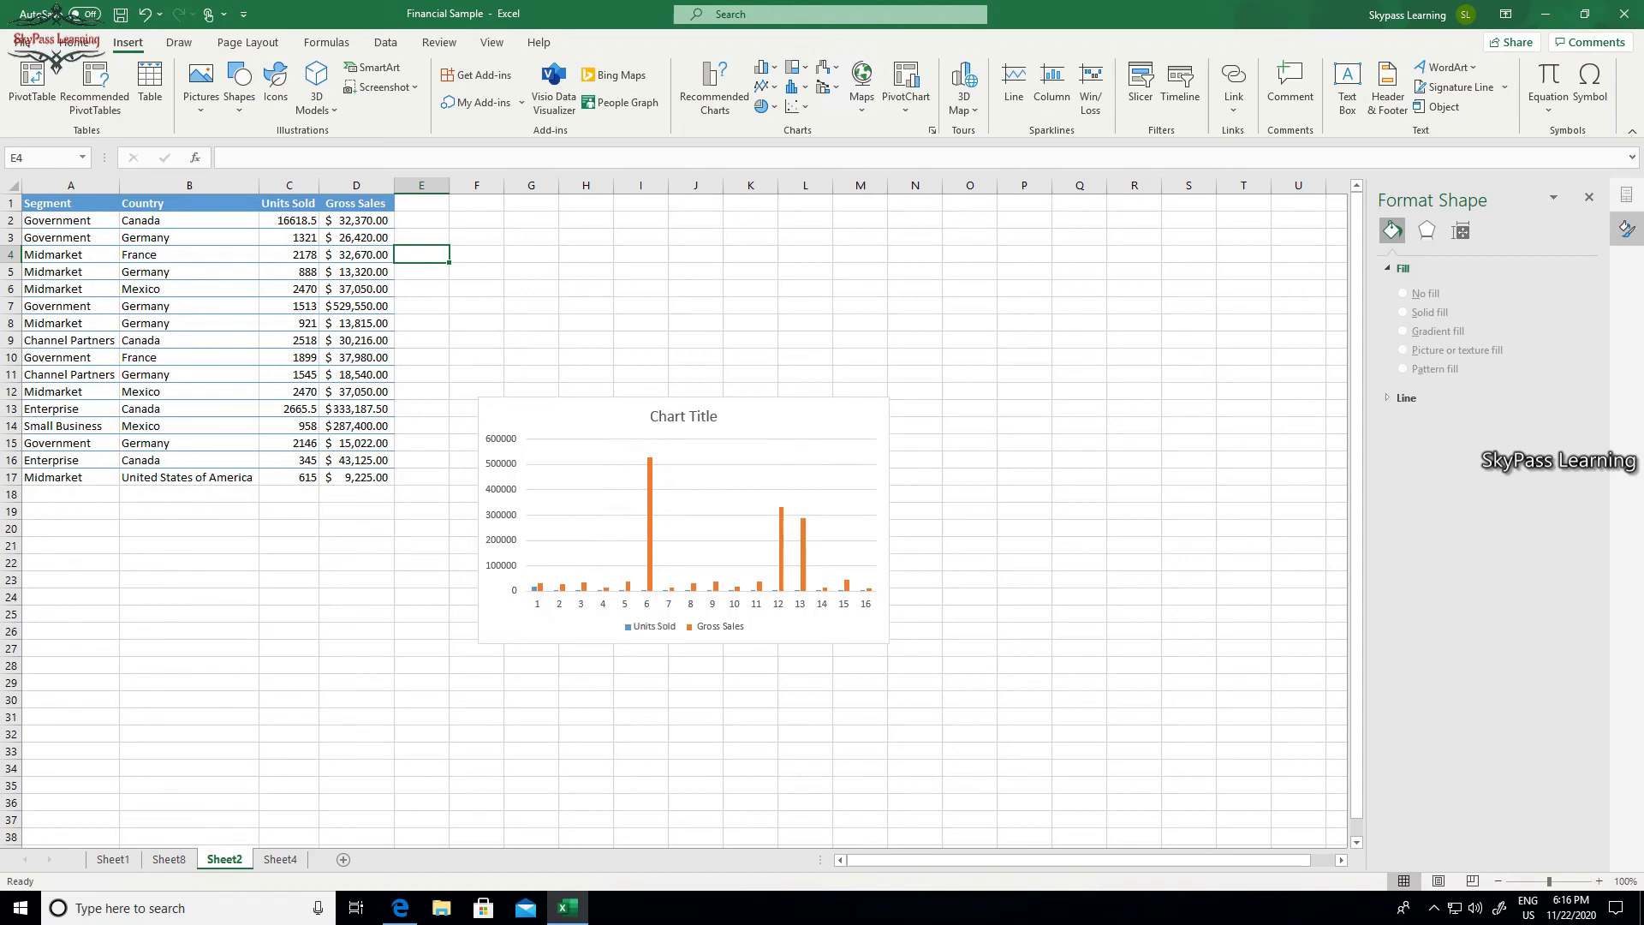
Set the units sold for Government Germany in cell C7 to 355513.
{"action": "mouse_move", "coordinate": [650, 479]}
{"action": "double_click", "coordinate": [294, 305]}
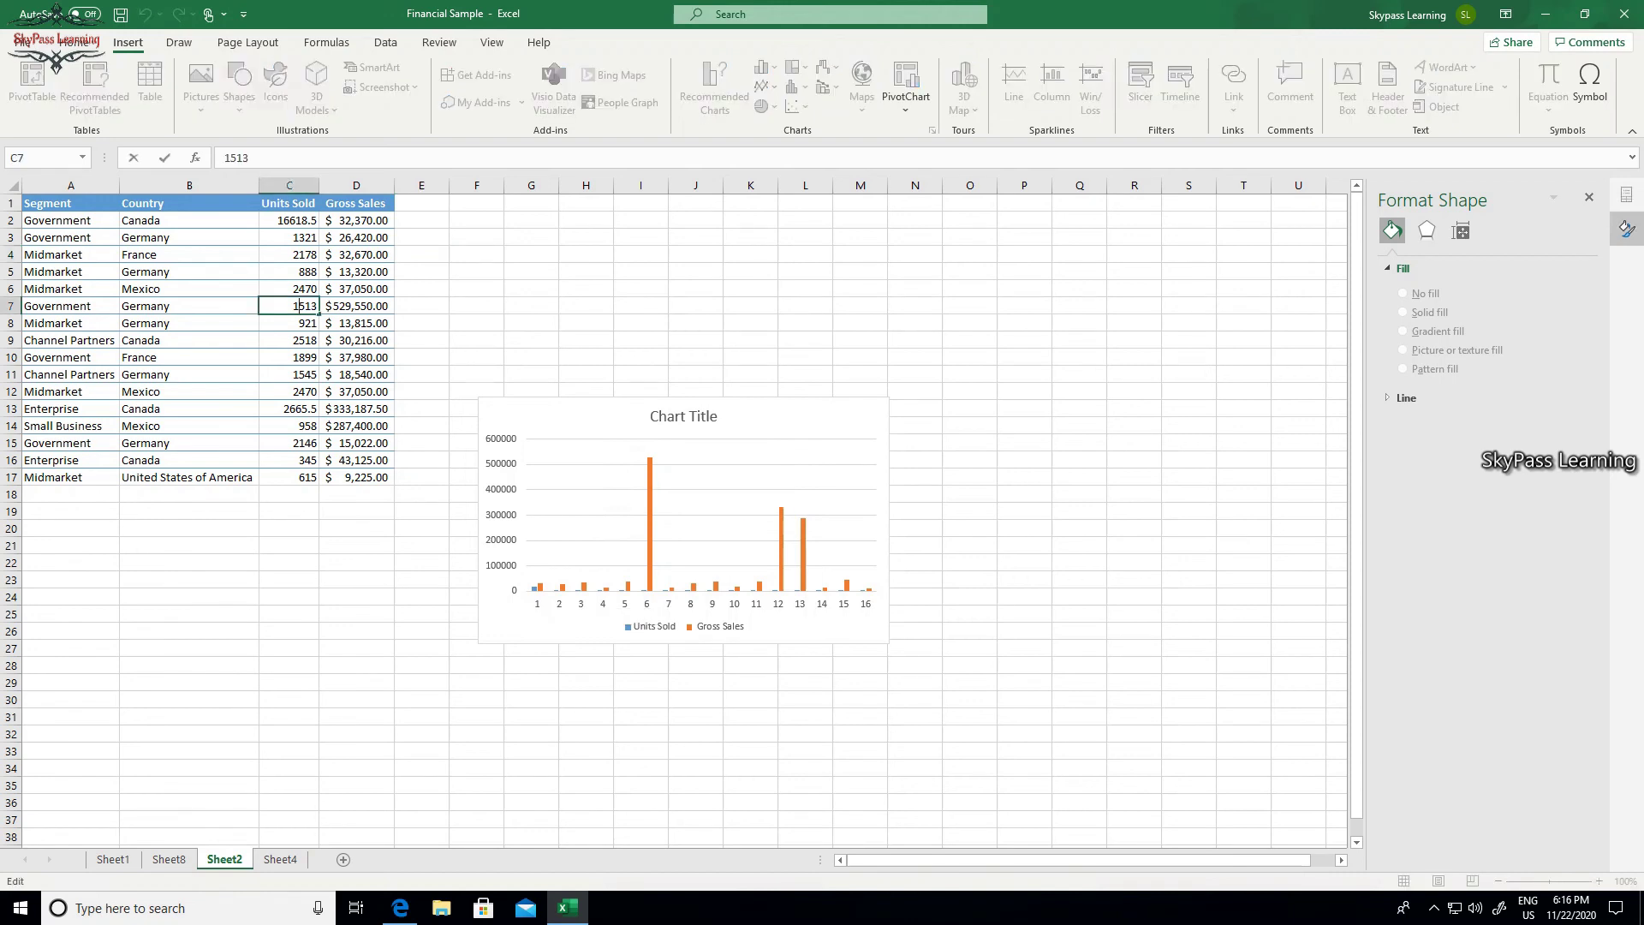
{"action": "type", "text": "55"}
{"action": "key", "text": "BackSpace"}
{"action": "type", "text": "3"}
{"action": "left_click", "coordinate": [477, 340]}
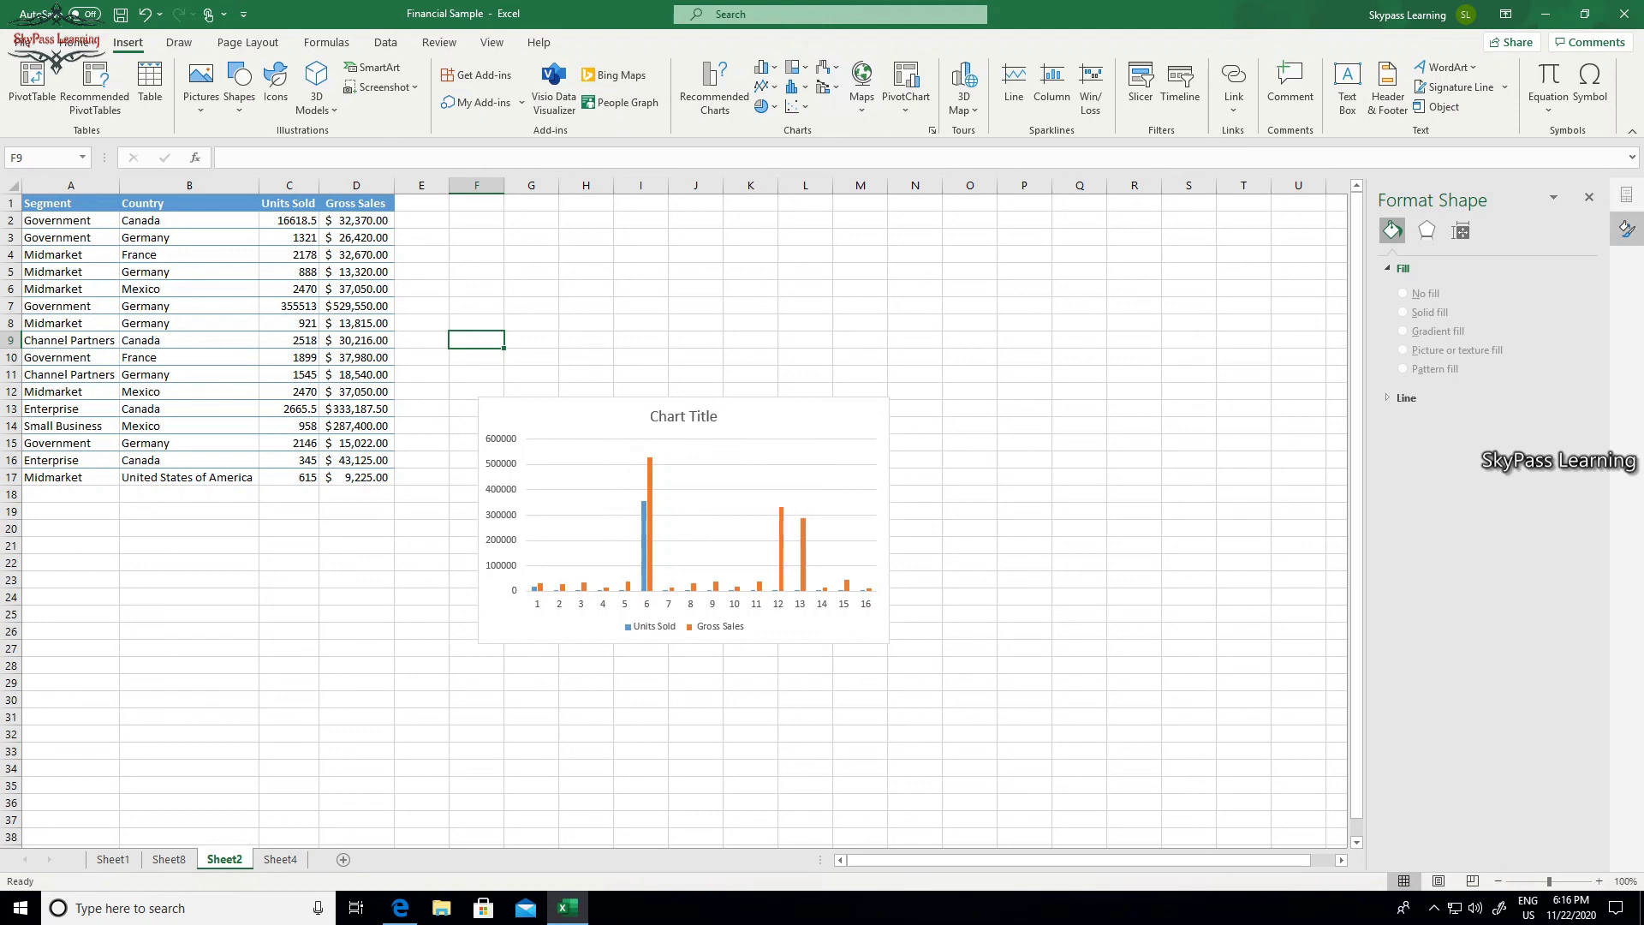
Move the clustered column chart off the line chart to about M6:T20 and deselect it.
{"action": "left_click_drag", "start_coordinate": [598, 406], "coordinate": [977, 292]}
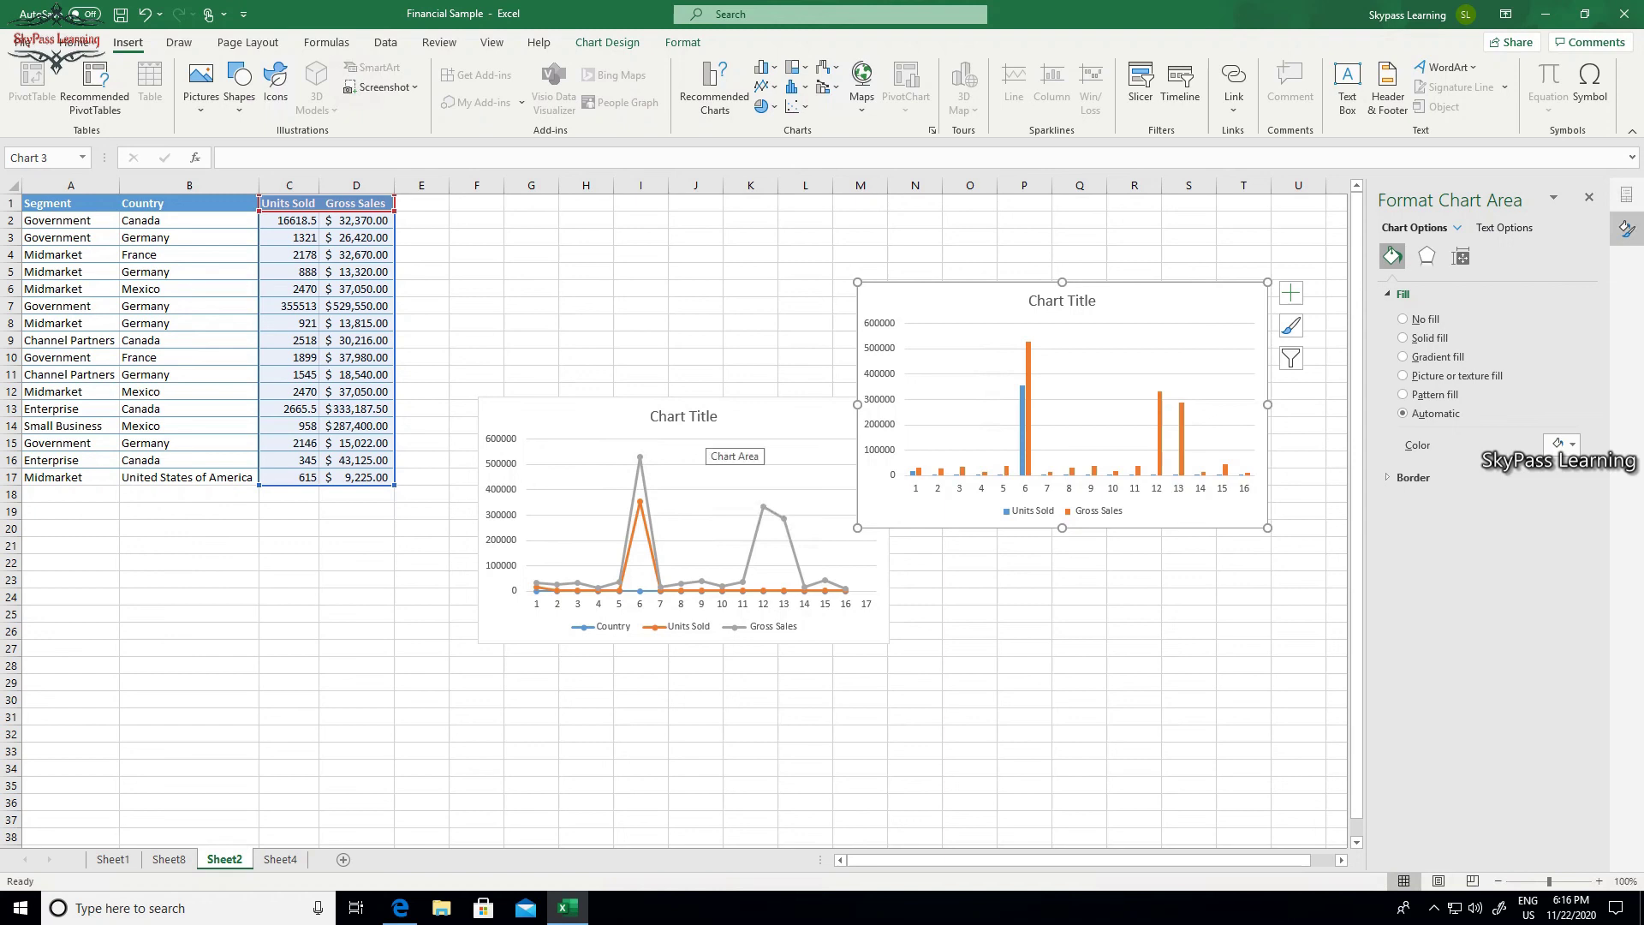
{"action": "left_click", "coordinate": [586, 305]}
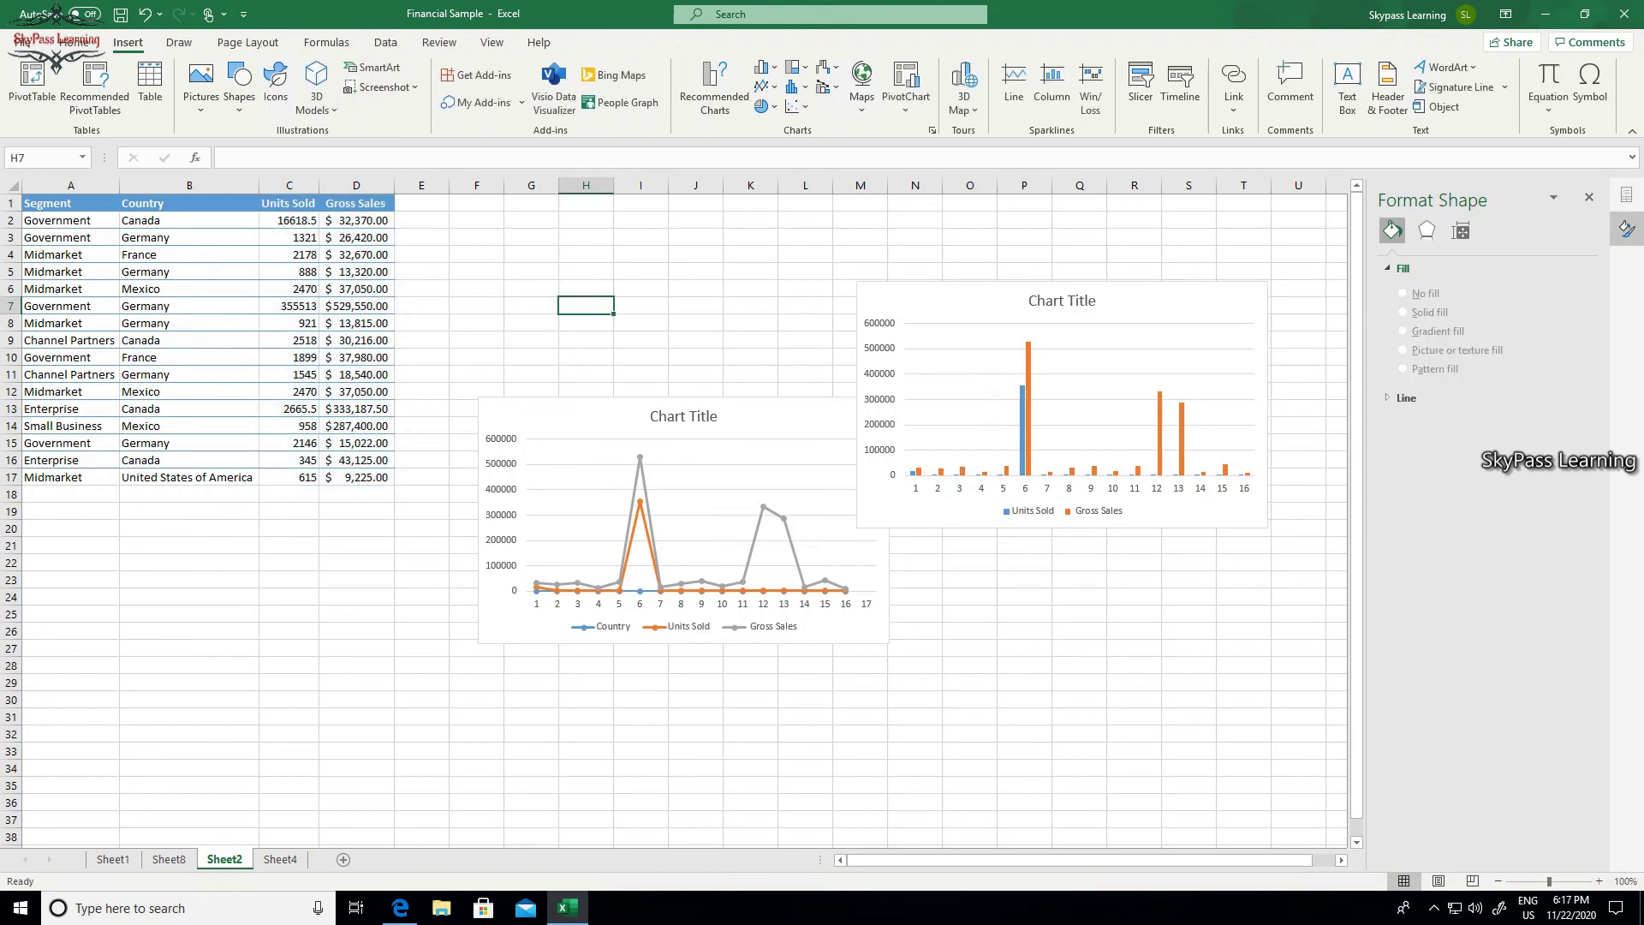